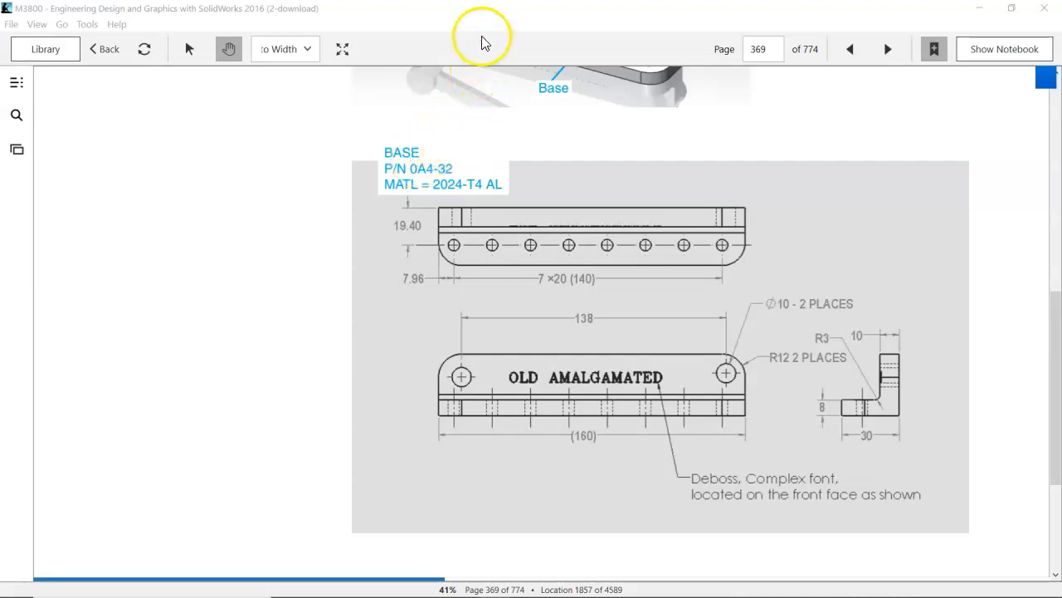
Step: Switch to SOLIDWORKS and create a new part from the Part mm template
left_click_drag(423, 12, 1061, 25)
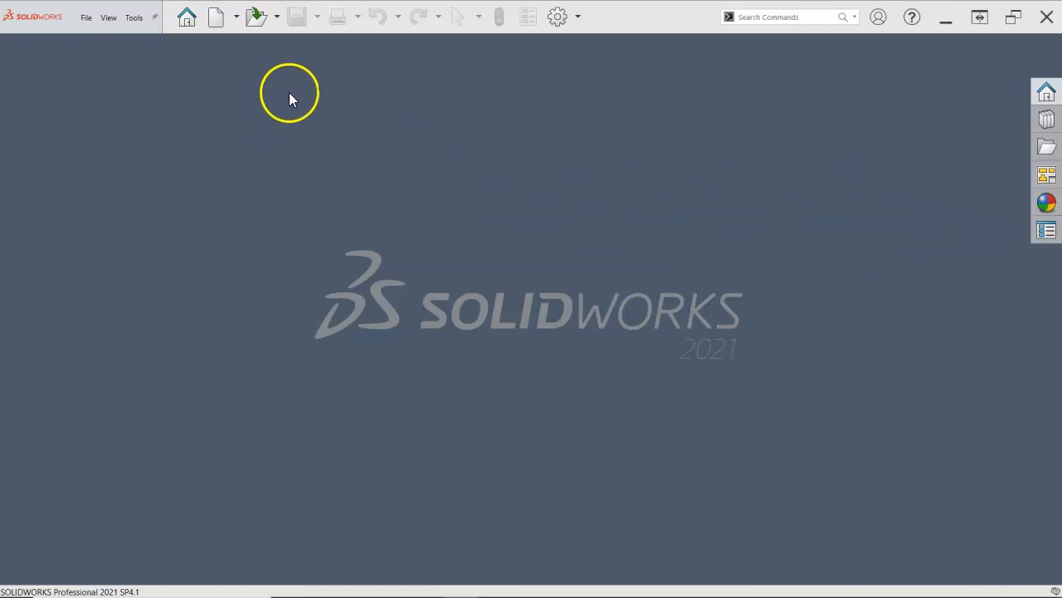
left_click(215, 19)
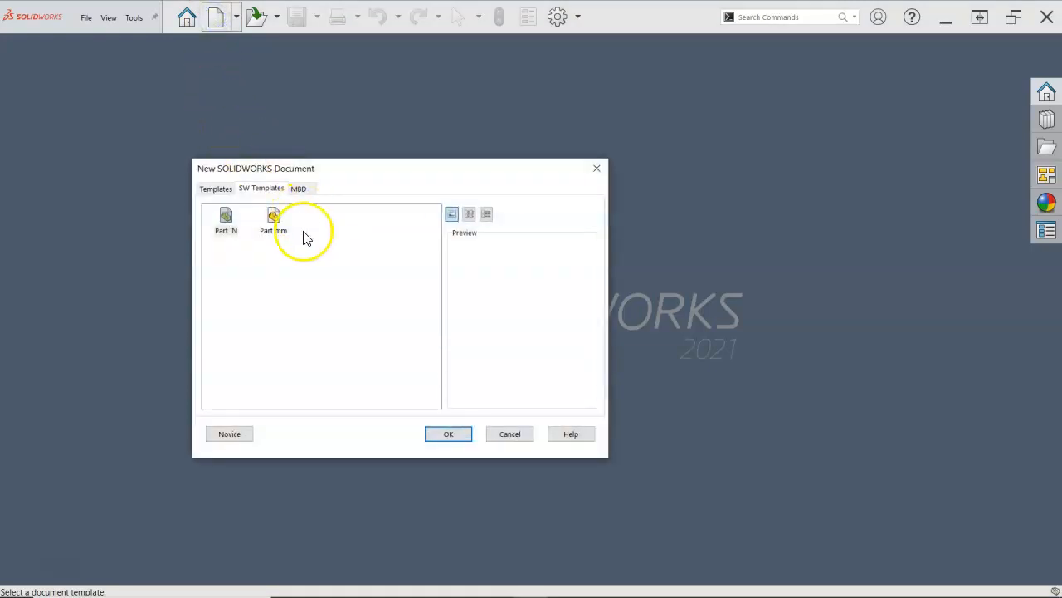
double_click(268, 222)
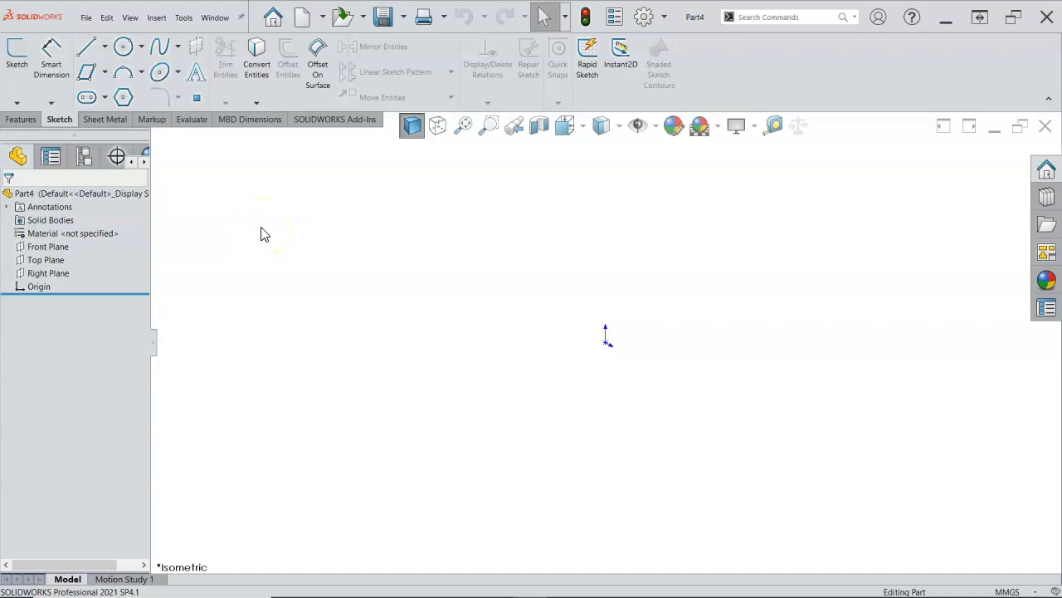
Step: Preview the Front, Top and Right planes and start a new sketch on the Right Plane
left_click(58, 249)
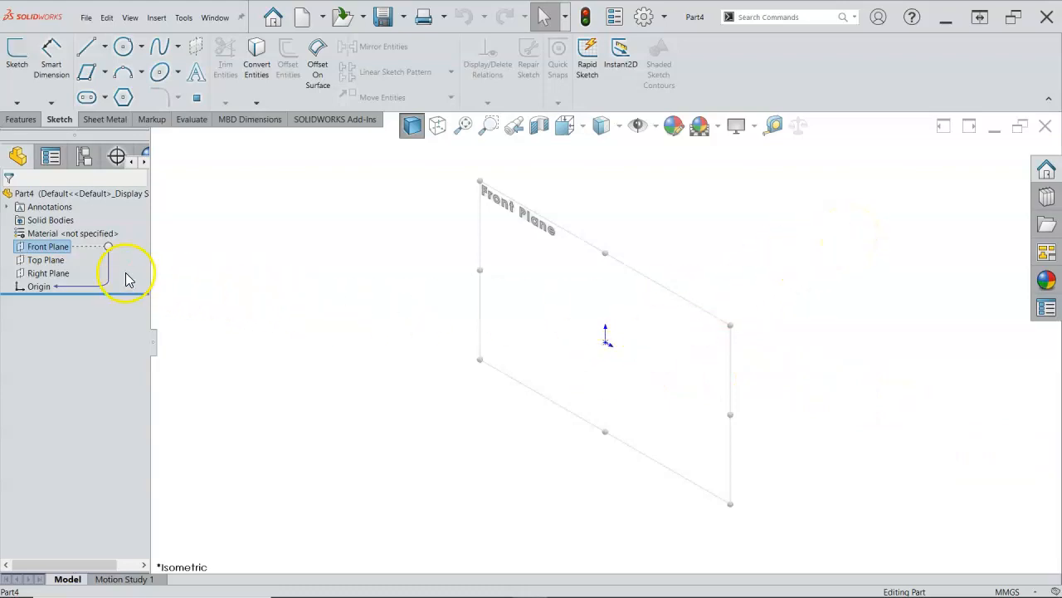
left_click(58, 261)
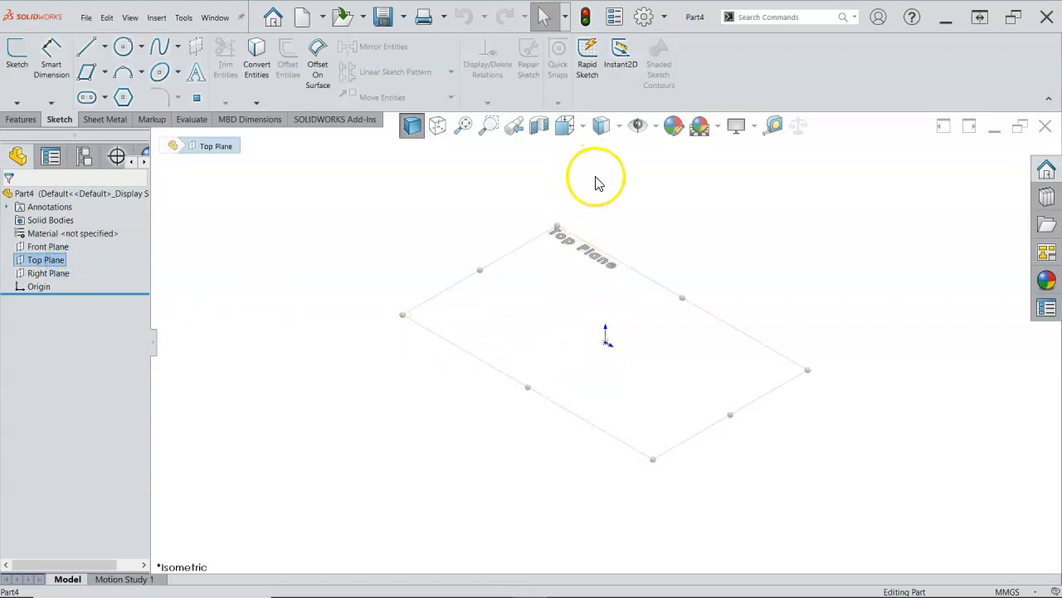
left_click(76, 277)
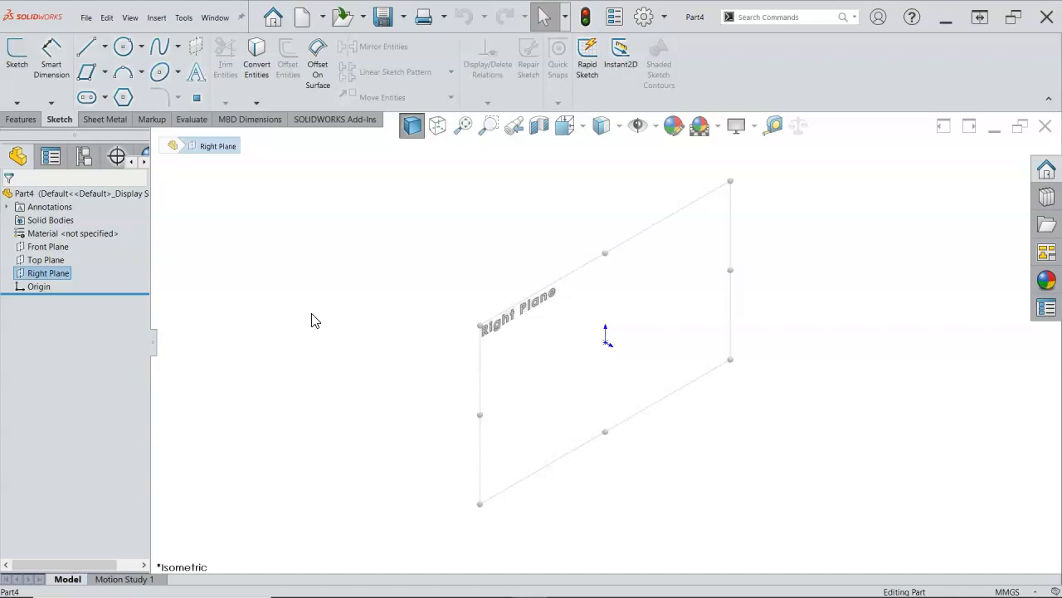
left_click(32, 278)
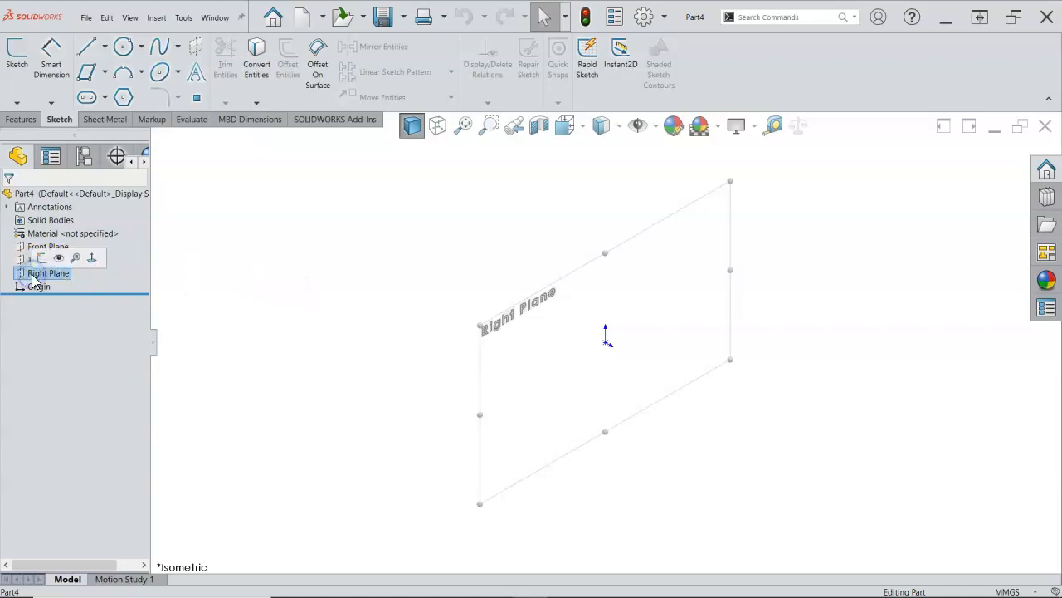
left_click(100, 280)
left_click(47, 280)
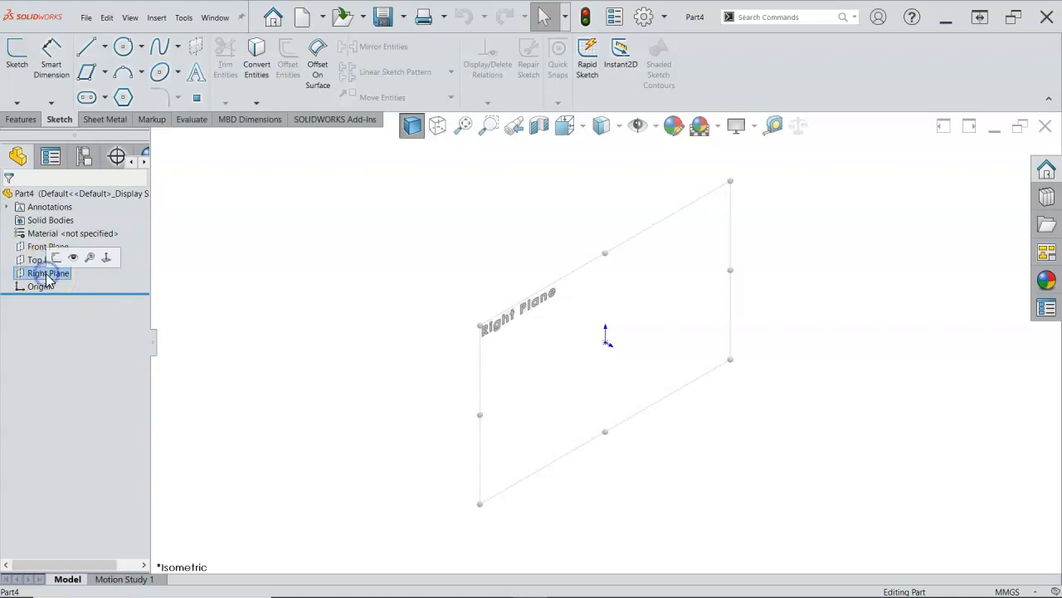
left_click(21, 279)
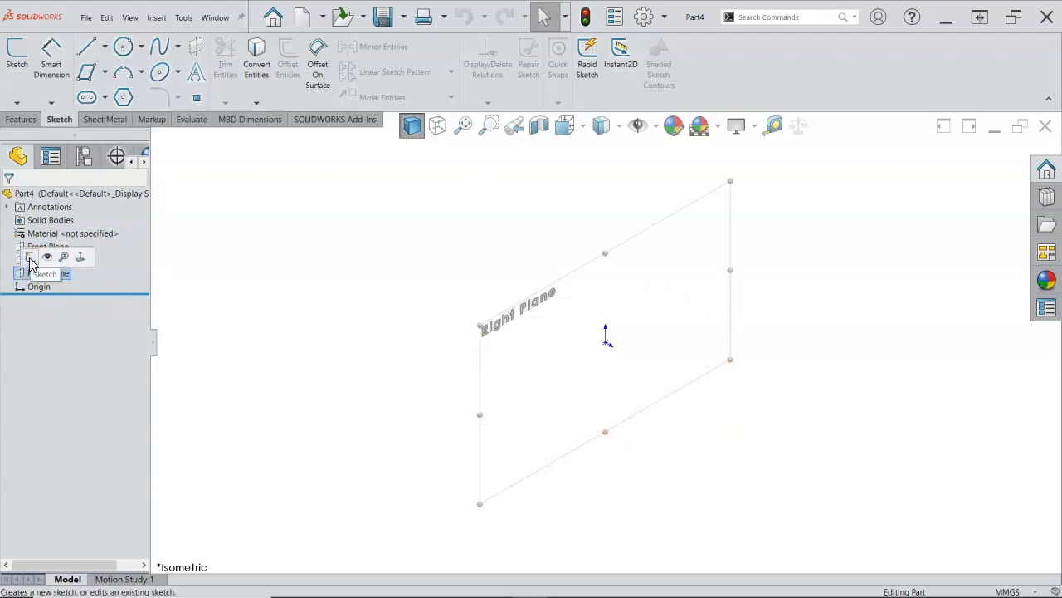
left_click(31, 259)
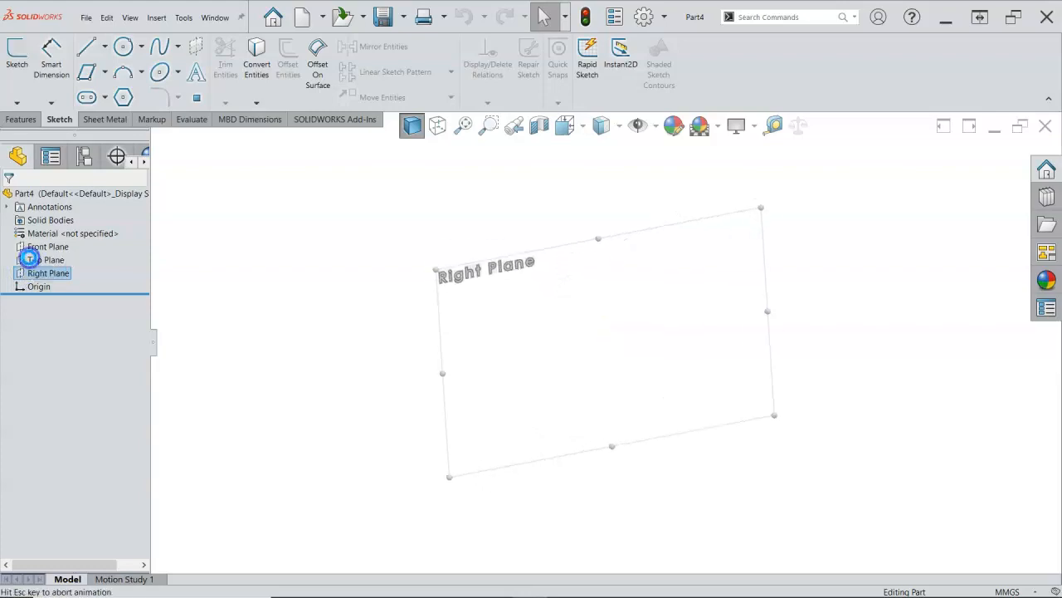
Step: Sketch a closed L-shaped line profile from the origin, foot extending left, about 33 mm wide and 39 mm tall, with a slanted top edge
scroll(572, 269, "down", 2)
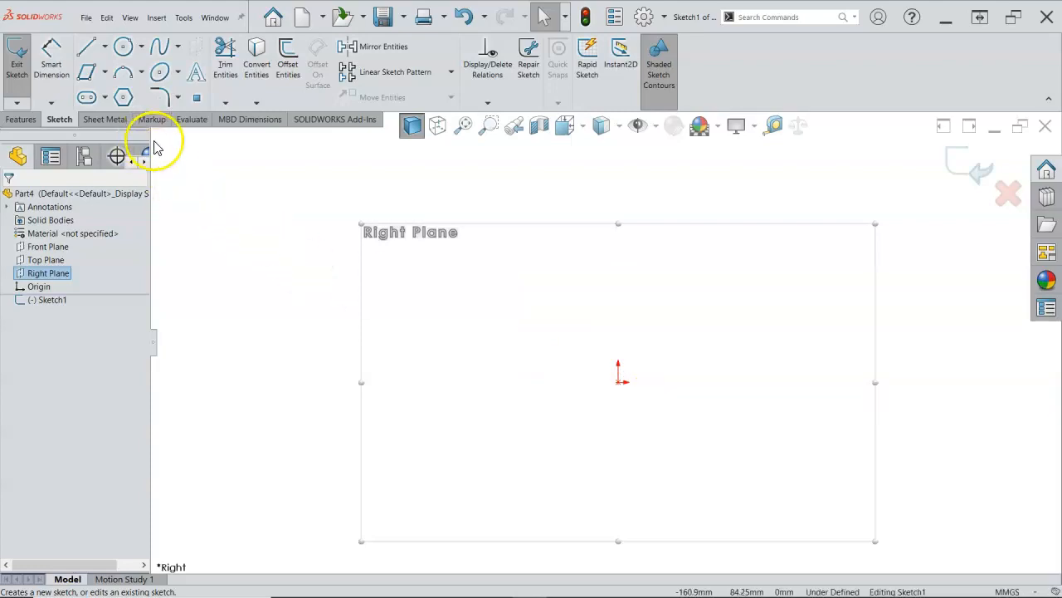
left_click(86, 51)
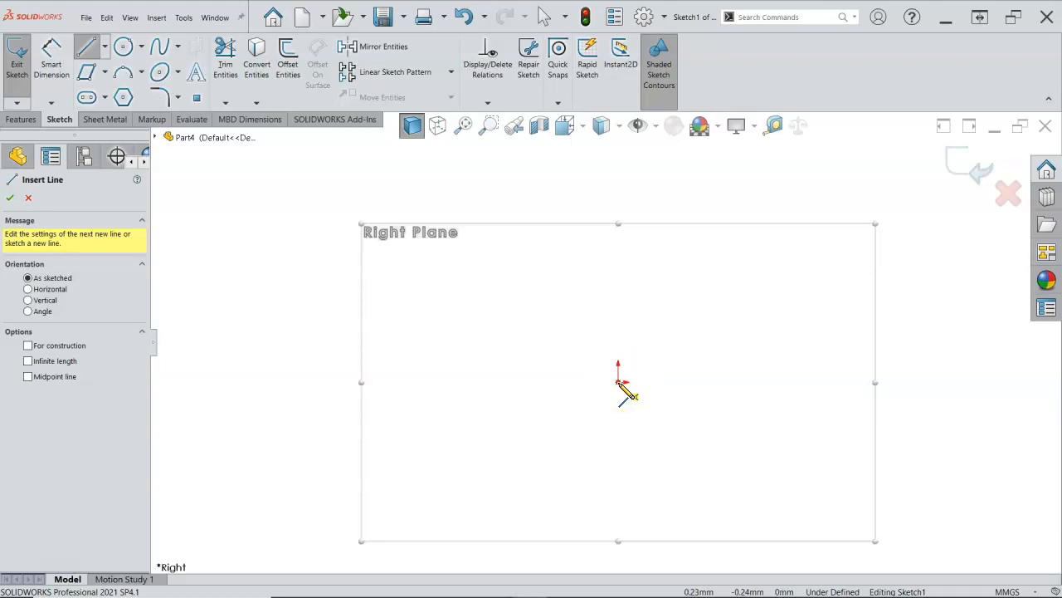
left_click(618, 383)
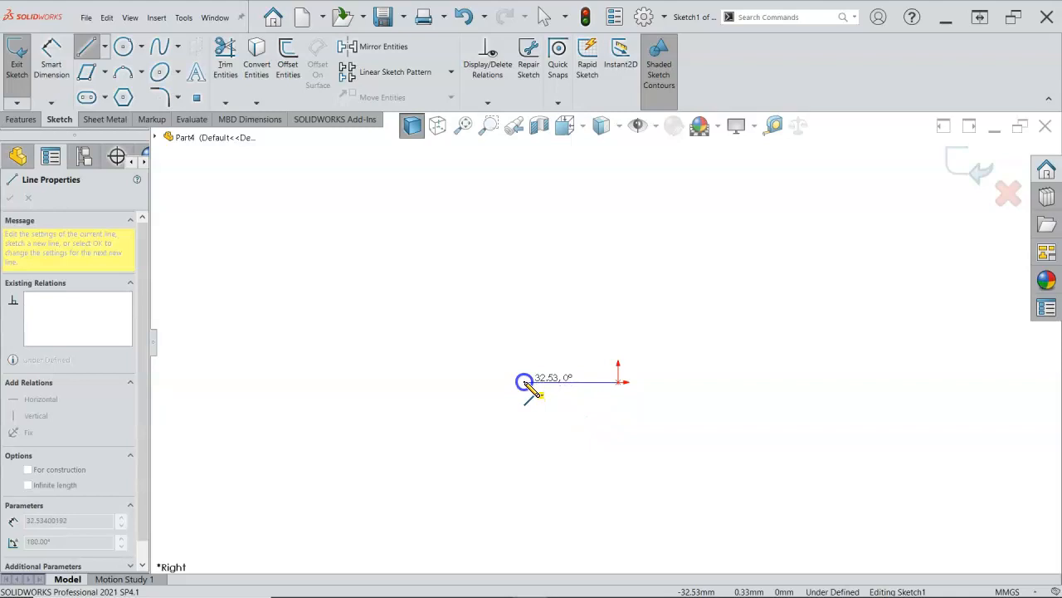
double_click(525, 383)
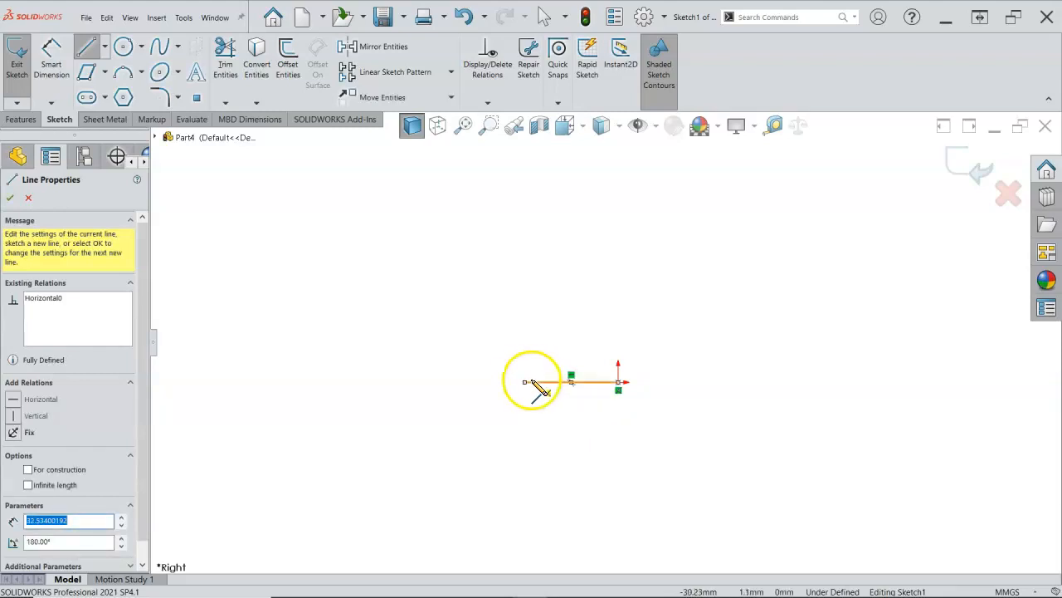
left_click(525, 383)
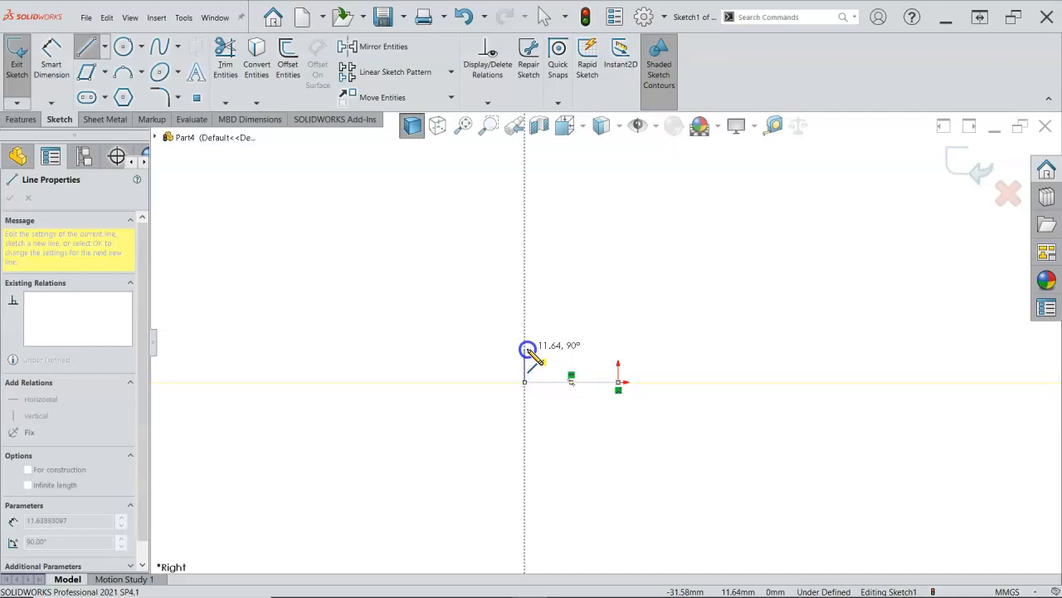
left_click(524, 349)
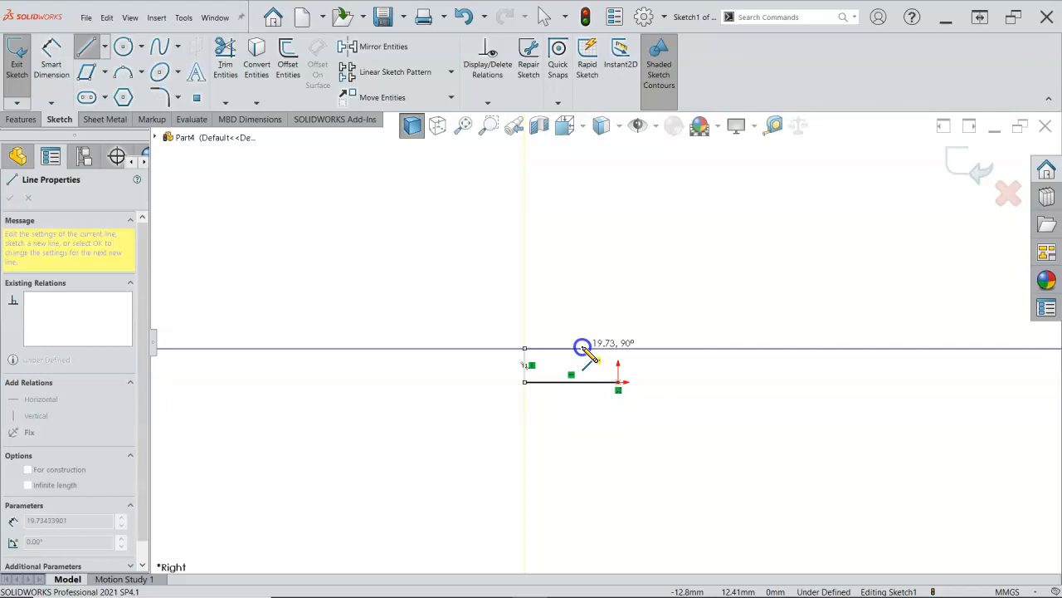
left_click(582, 347)
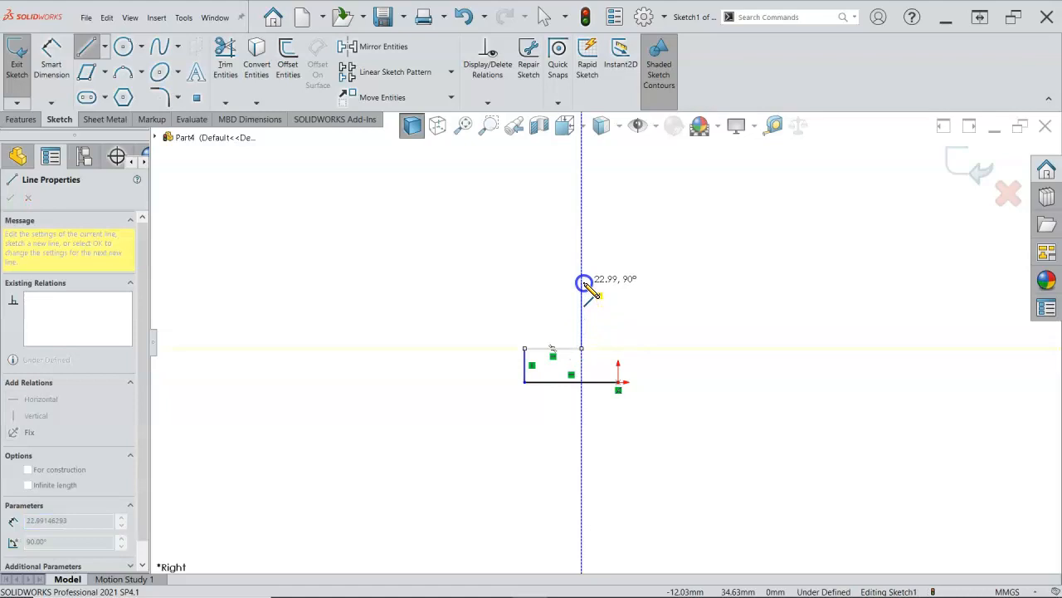
left_click(582, 283)
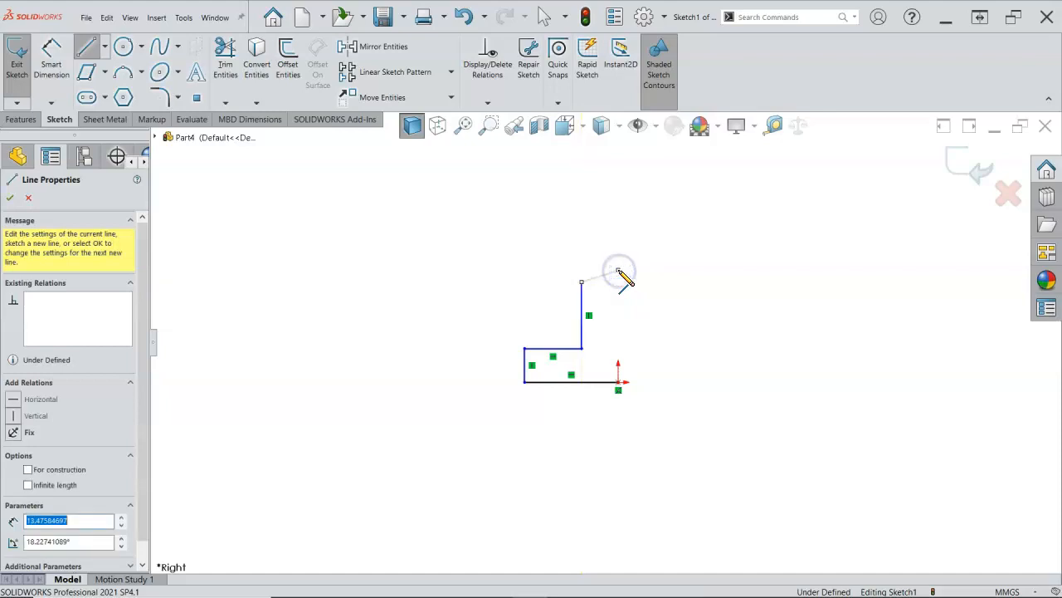
left_click(619, 271)
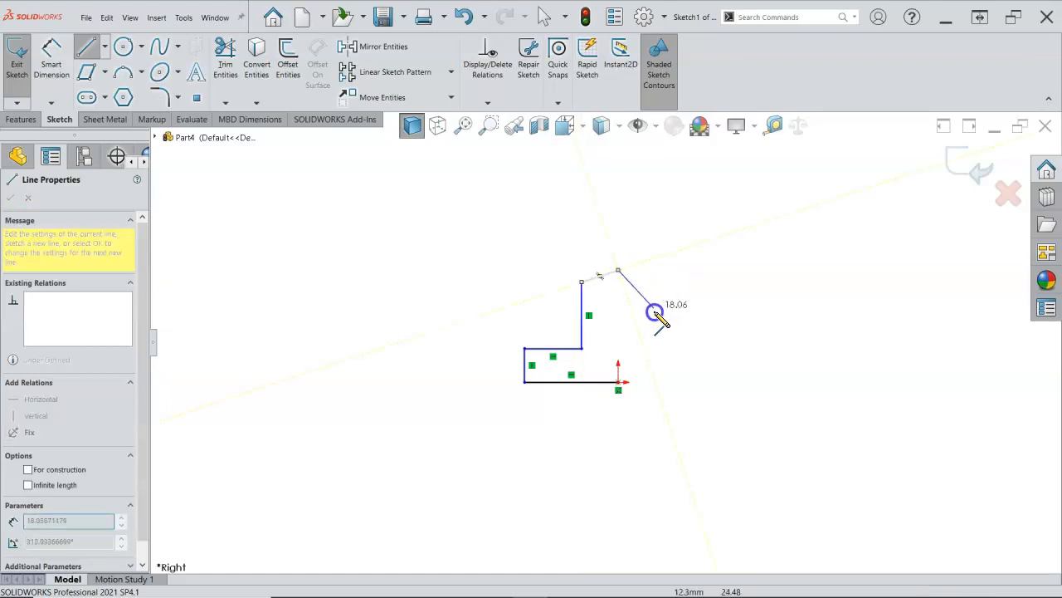
left_click(618, 382)
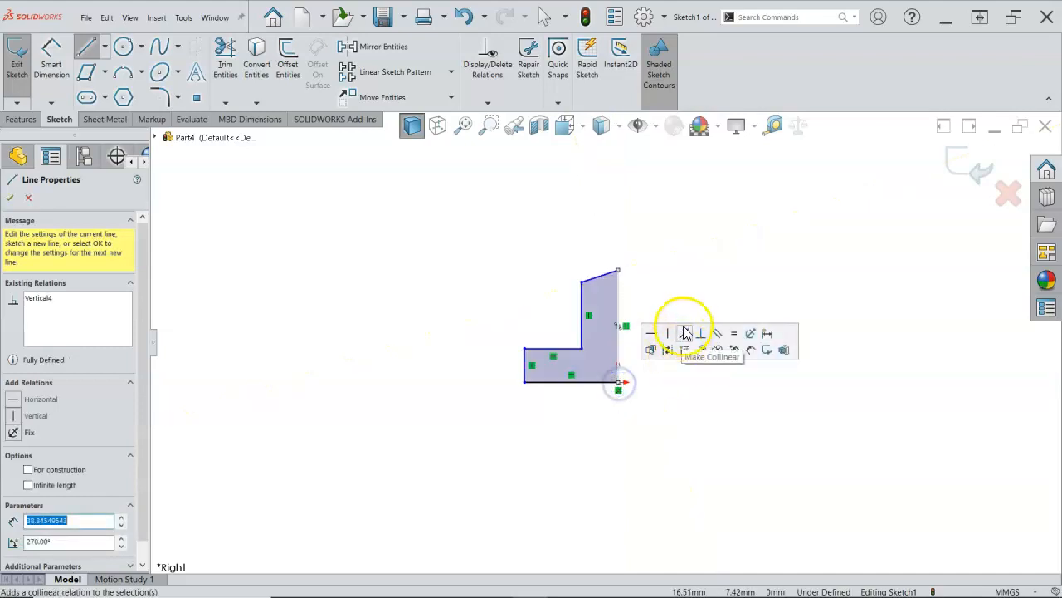
right_click(689, 164)
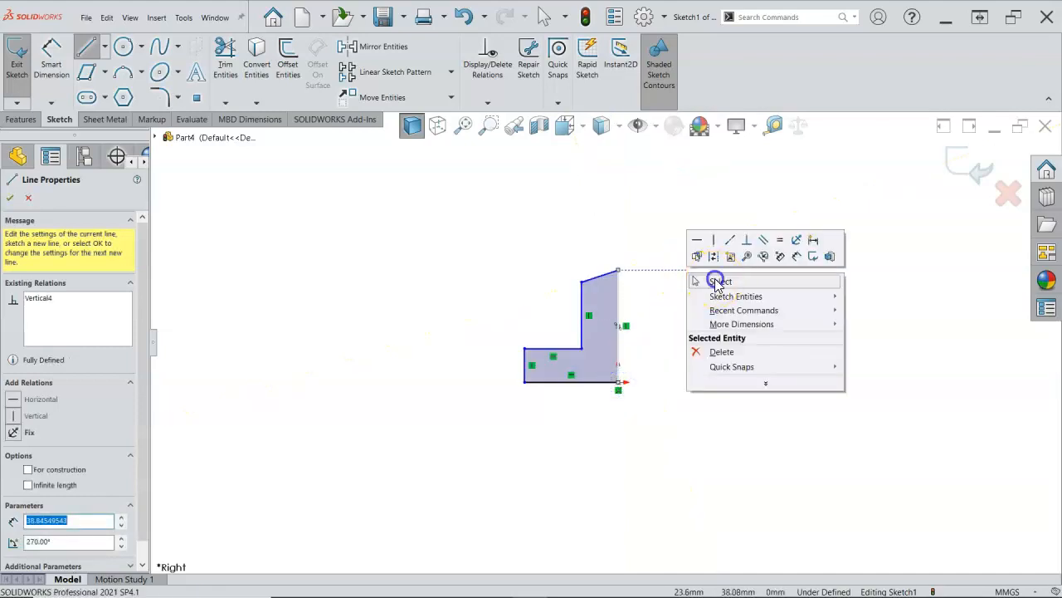
left_click(716, 280)
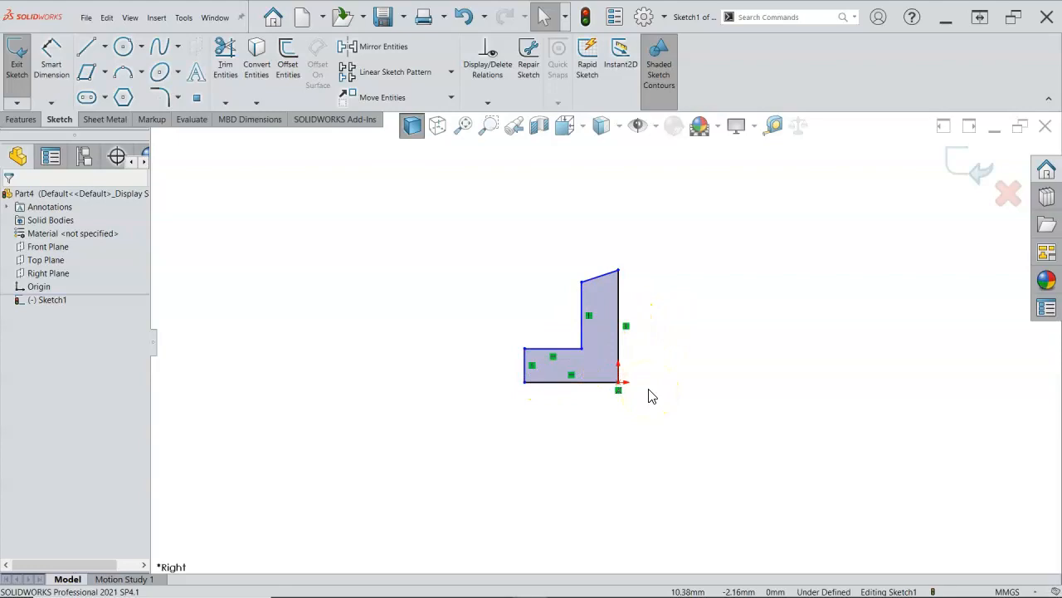
Step: Hide the sketch relation symbols in the graphics area
left_click(655, 126)
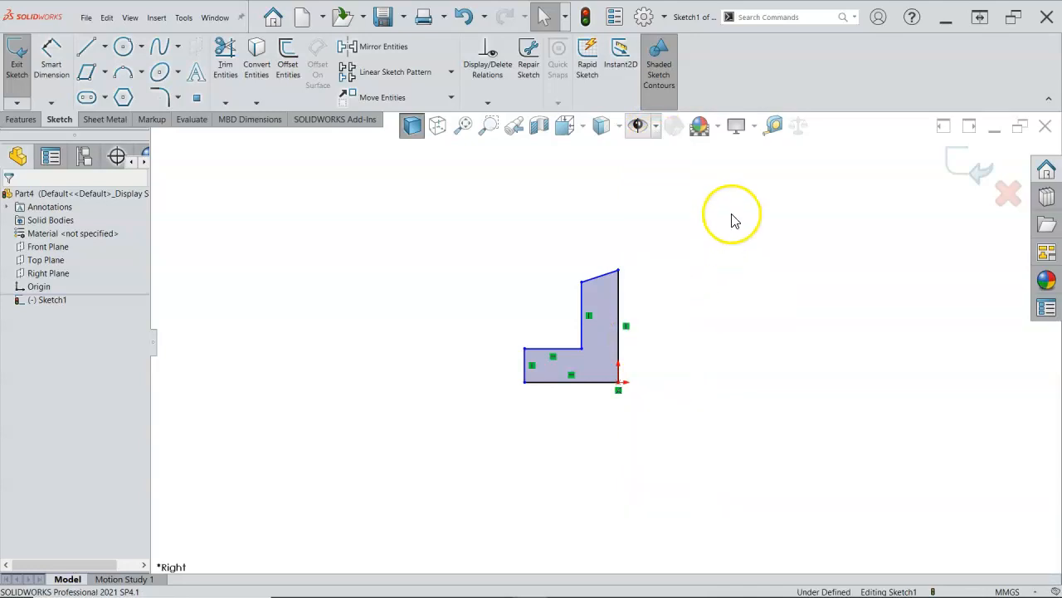
left_click(637, 129)
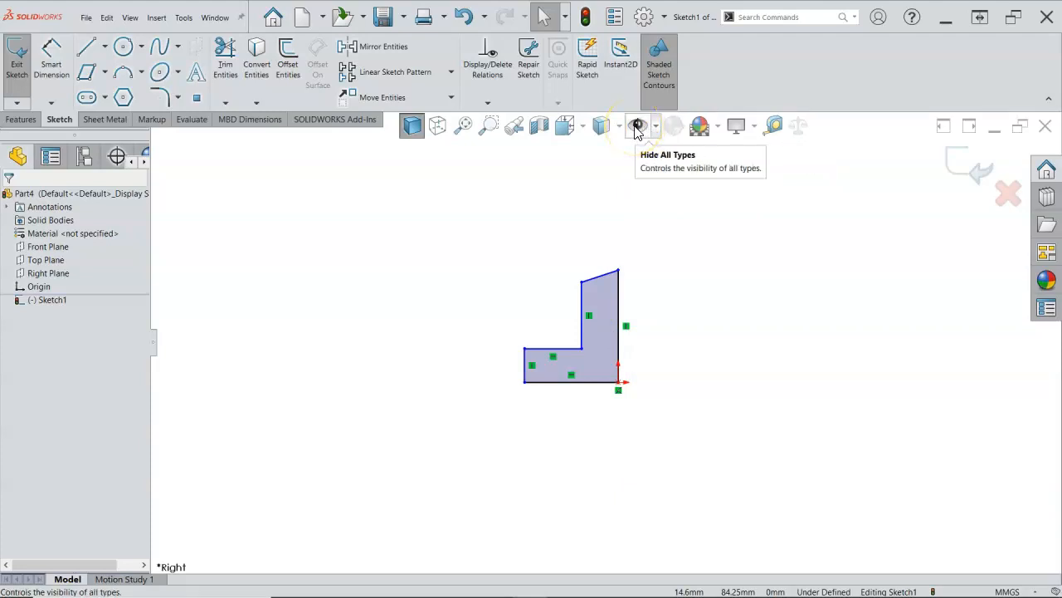
left_click(656, 129)
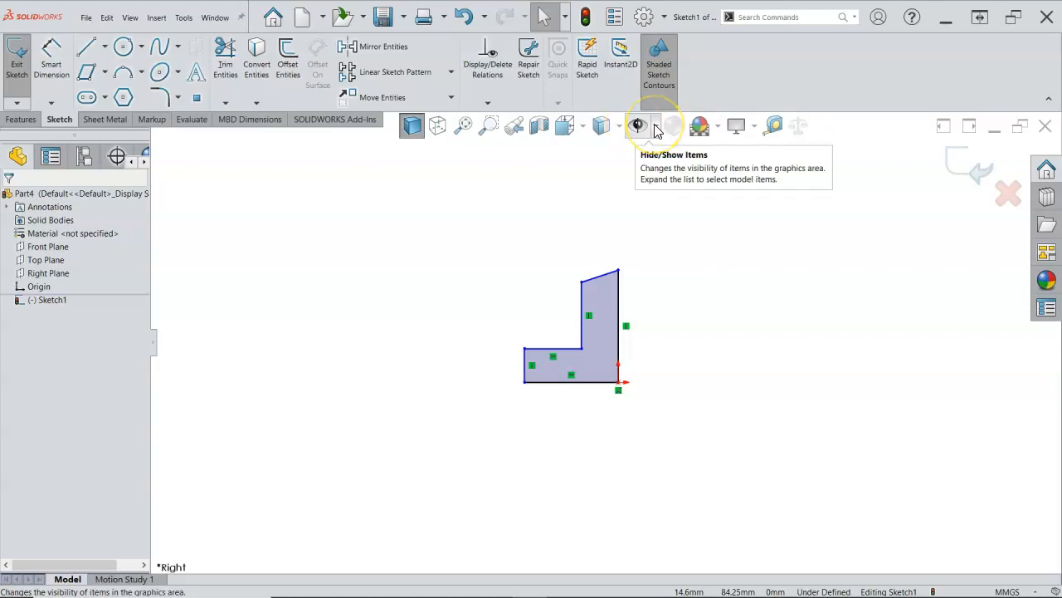
left_click(656, 129)
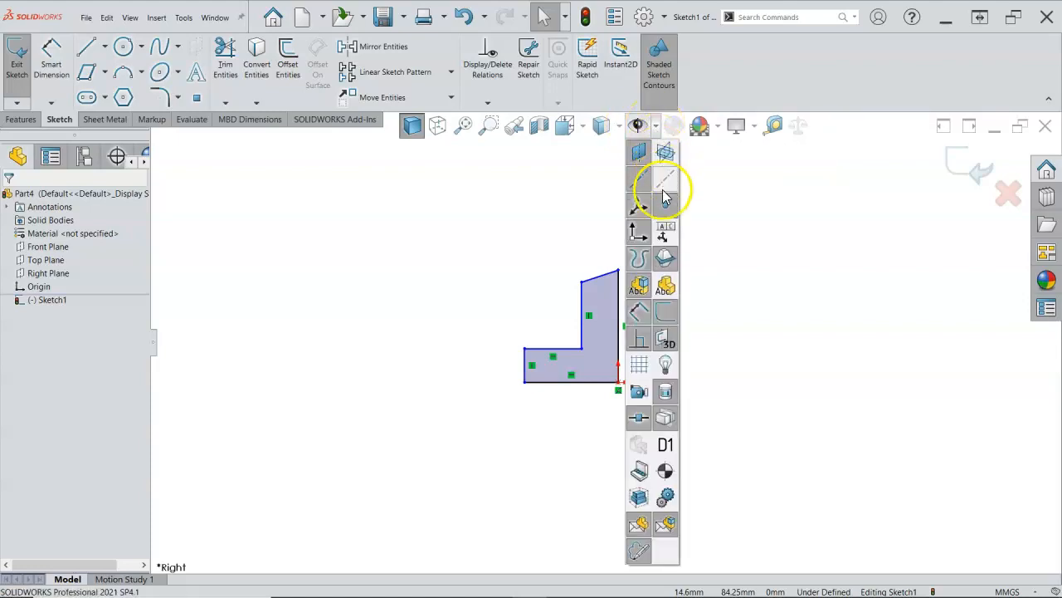
left_click(641, 340)
left_click(546, 302)
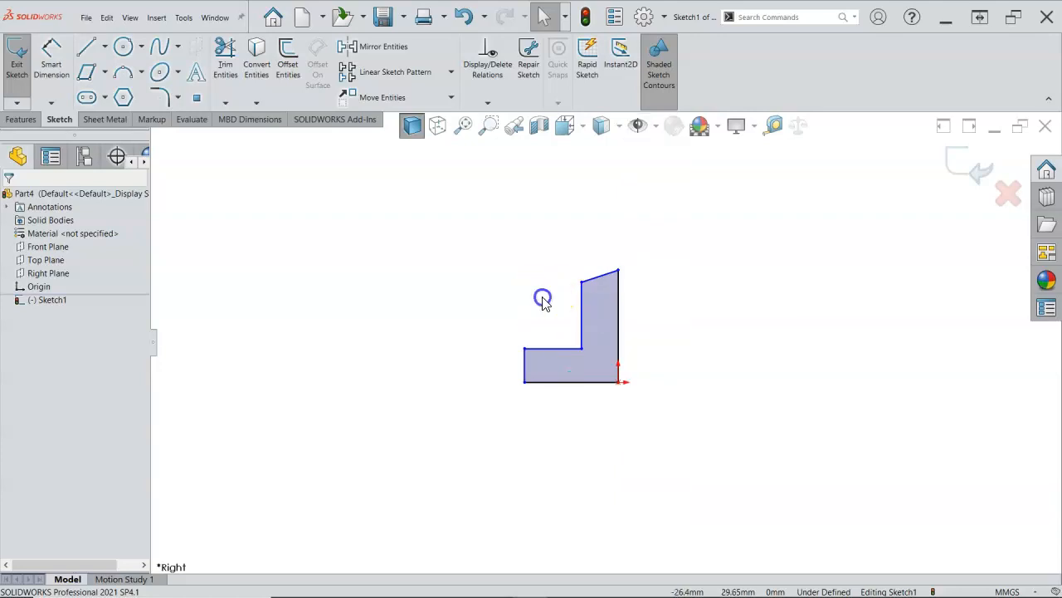
Step: Examine the existing relations on the vertical and horizontal lines of the L-shaped profile
scroll(562, 312, "down", 1)
left_click(609, 305)
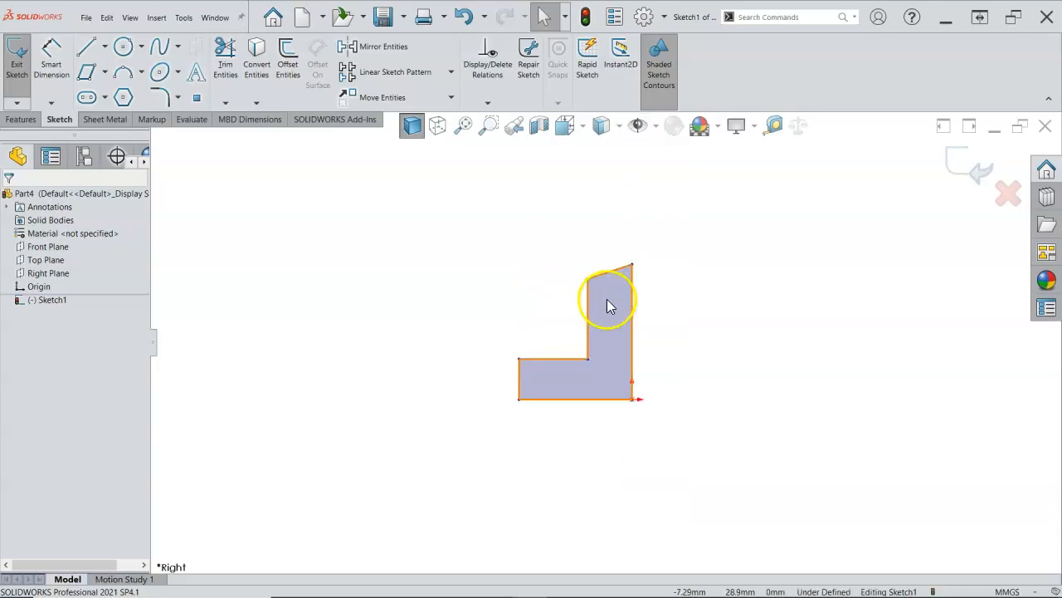
left_click(587, 312)
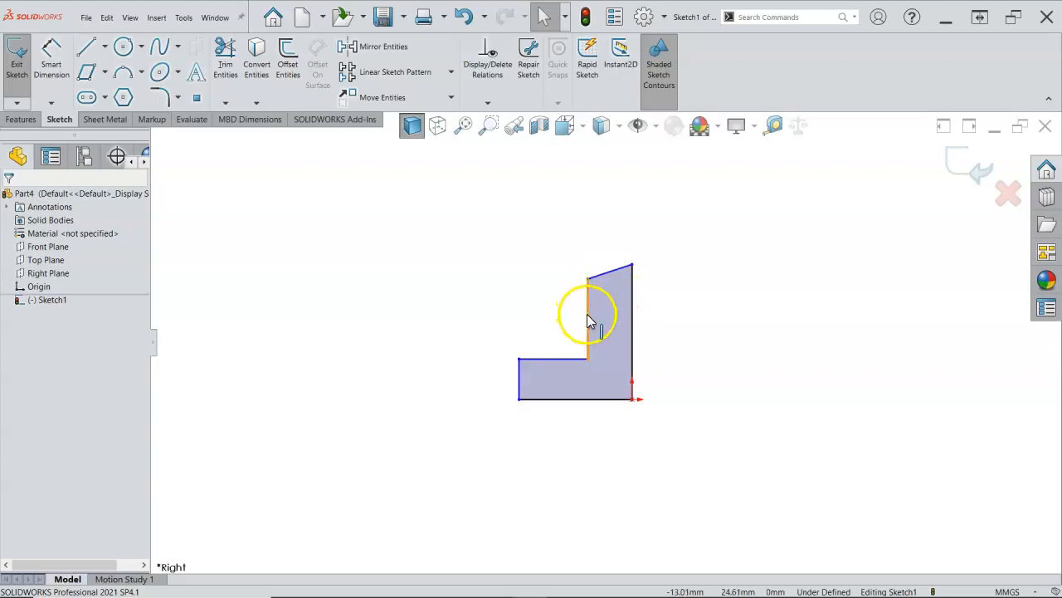
left_click(557, 360)
left_click(596, 399)
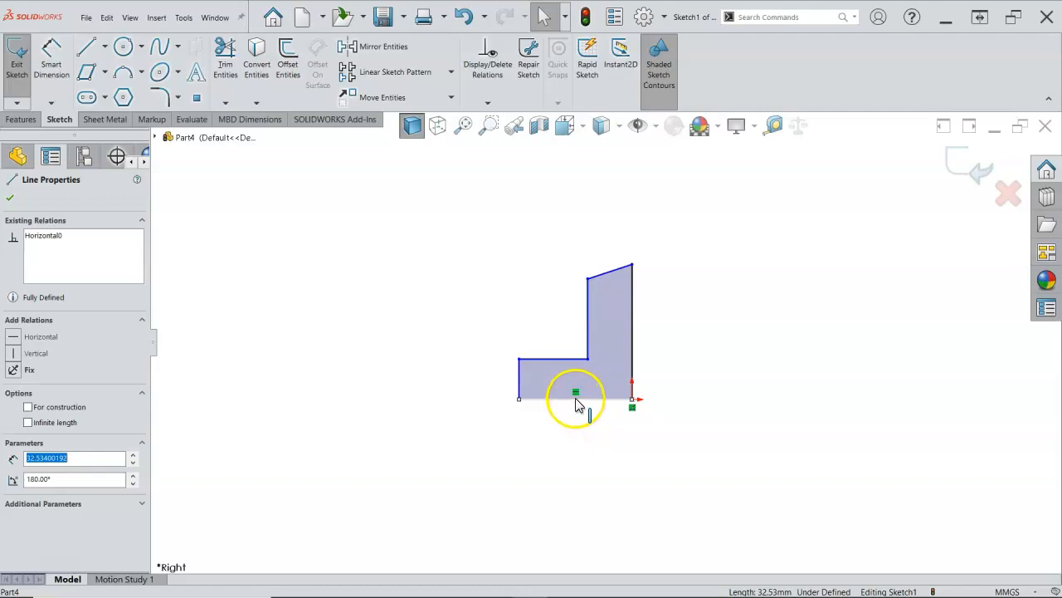
left_click(670, 382)
left_click(637, 355)
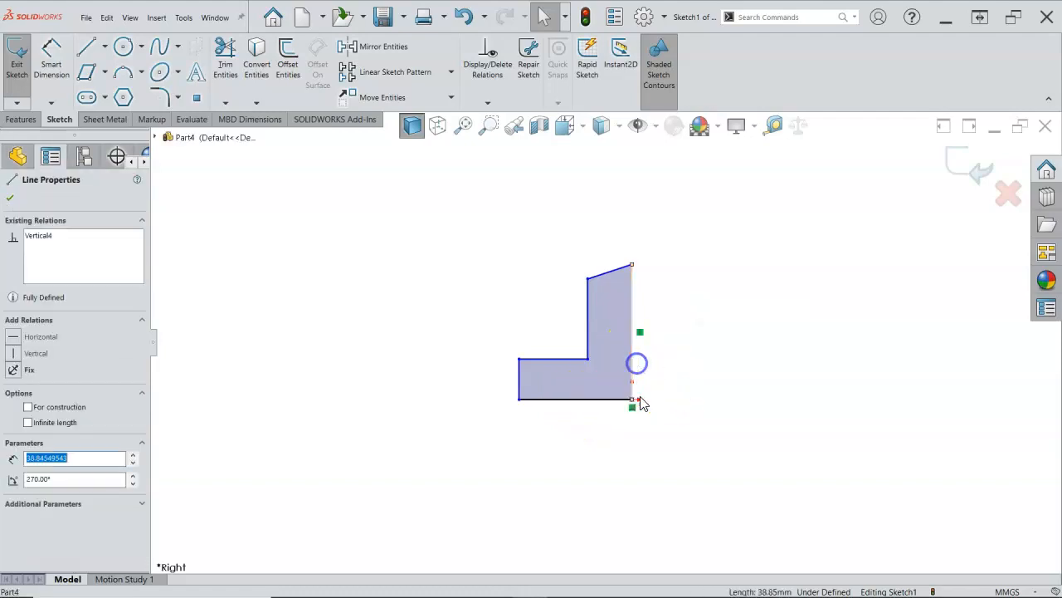
left_click(688, 363)
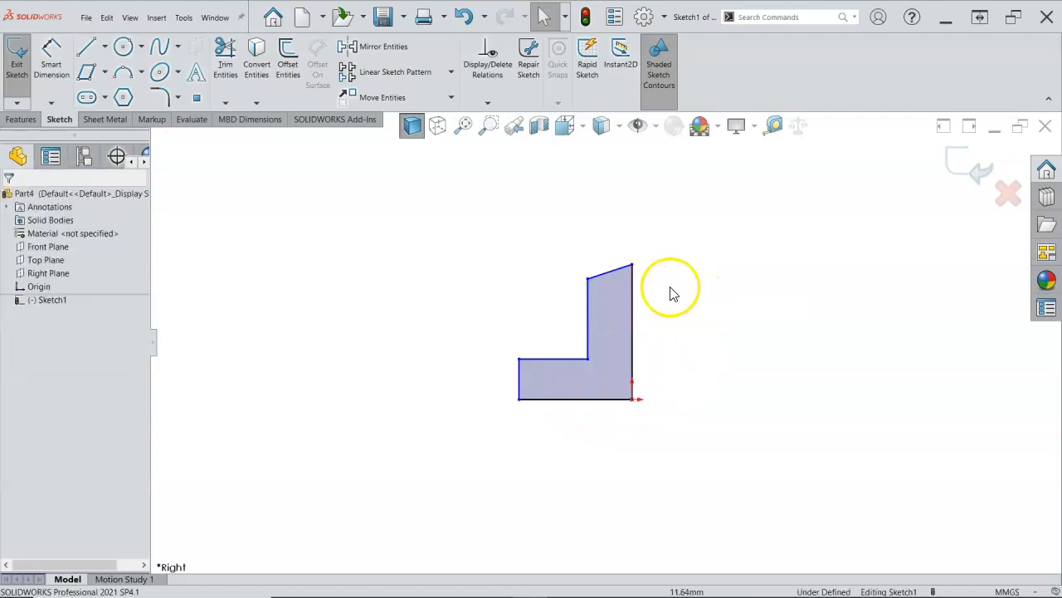
Step: Add a Horizontal relation to the slanted top edge of the L-shaped profile
left_click(615, 276)
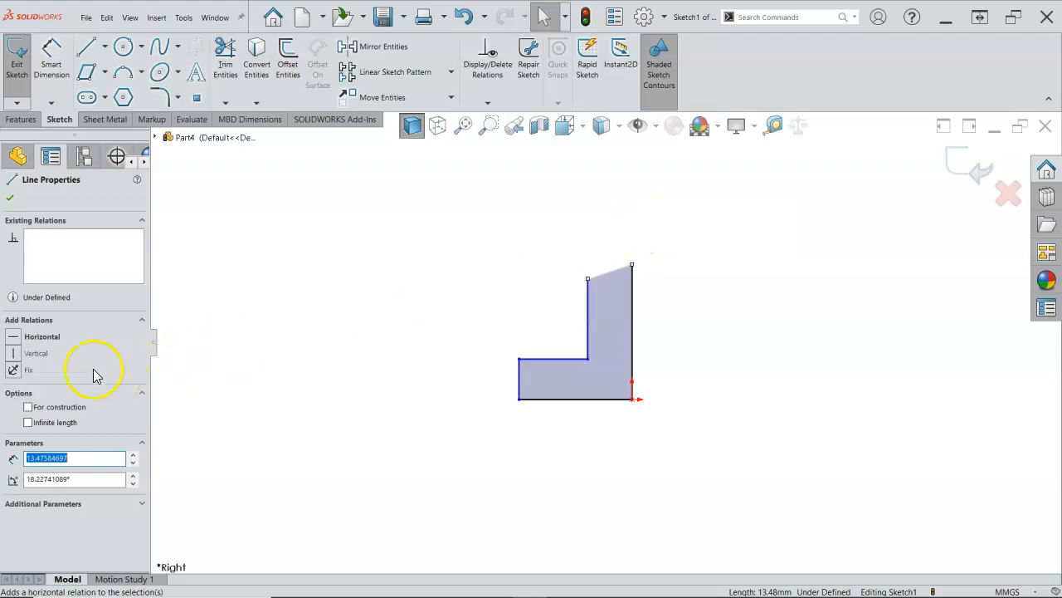
left_click(13, 338)
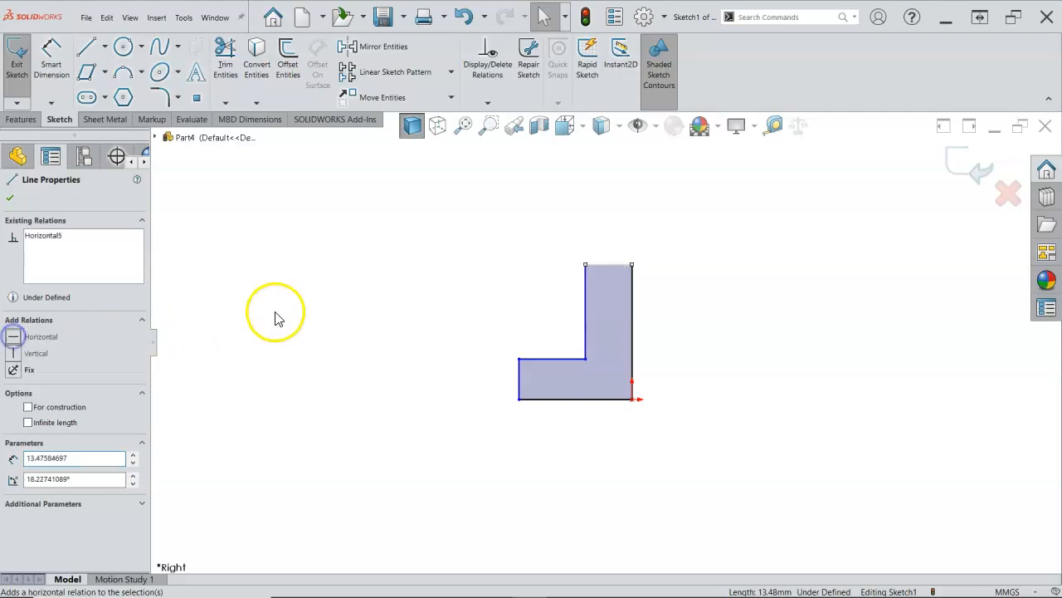
left_click(340, 277)
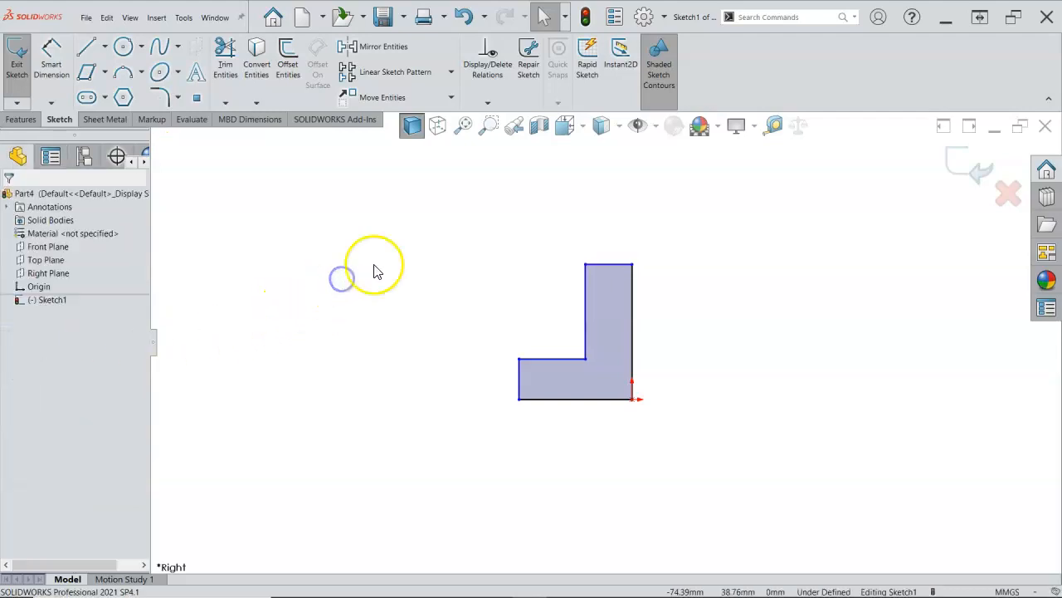
Step: Move the inner corner of the L-shaped profile slightly down and outward, making the foot thinner and the upright wider
mouse_move(597, 372)
left_mouse_down()
mouse_move(598, 310)
mouse_move(557, 360)
mouse_move(603, 347)
mouse_move(553, 354)
mouse_move(593, 363)
mouse_move(584, 357)
mouse_move(600, 353)
mouse_move(566, 355)
mouse_move(592, 361)
mouse_move(583, 368)
left_mouse_up()
left_click(518, 295)
left_click(466, 269)
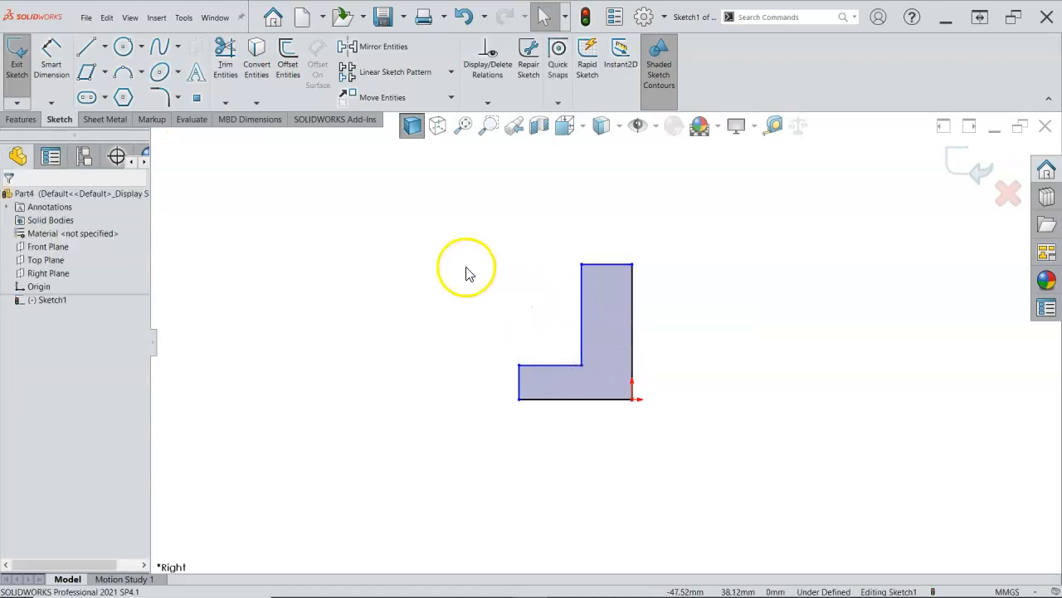
Step: Dimension the profile's full-height vertical edge at the origin as 32 mm and mark it as an inspection dimension
left_click(51, 56)
left_click(633, 325)
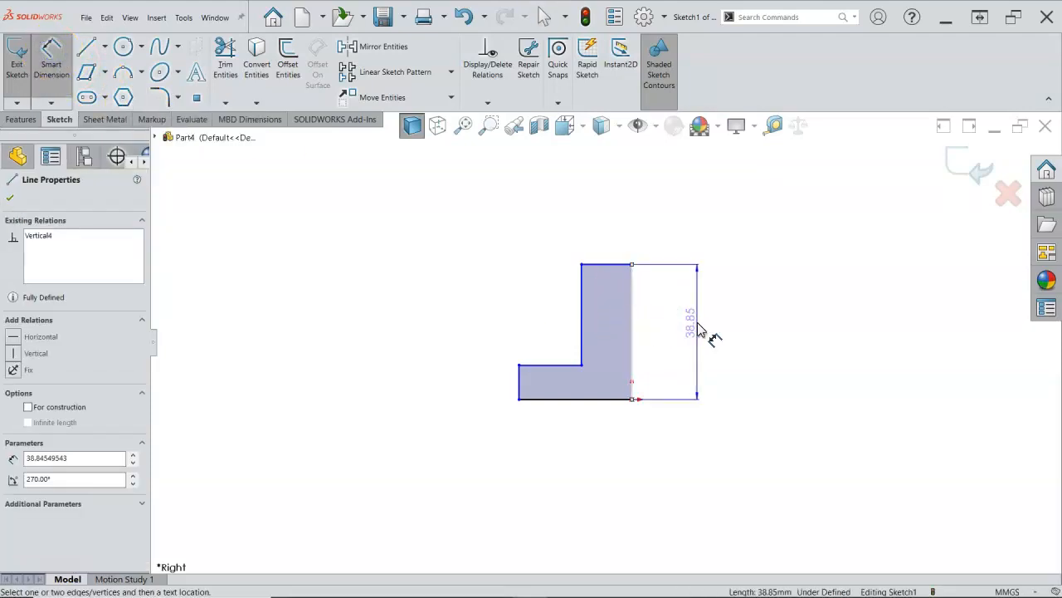
left_click(690, 328)
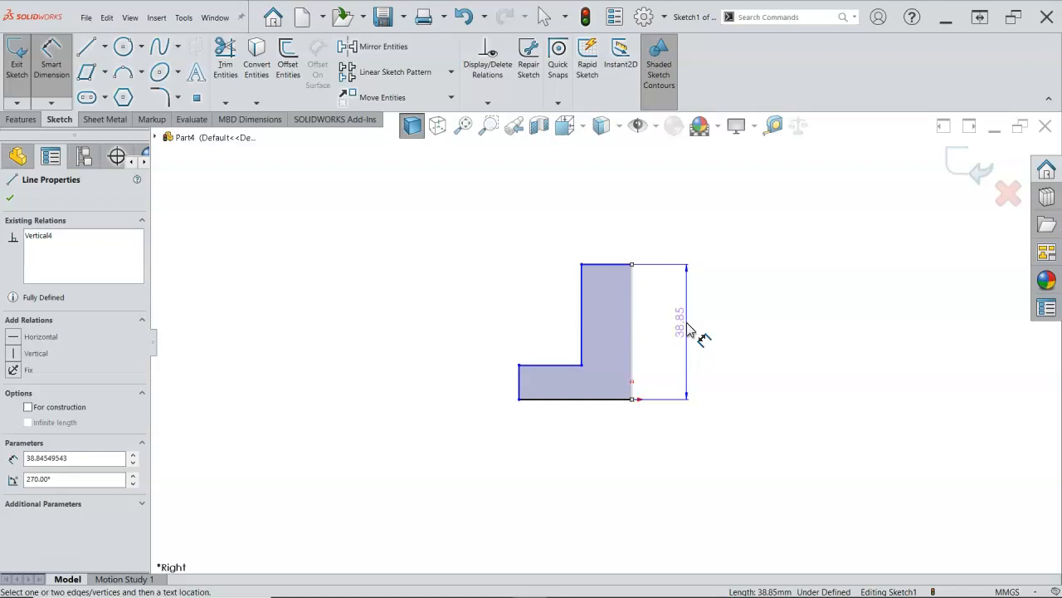
left_click(674, 331)
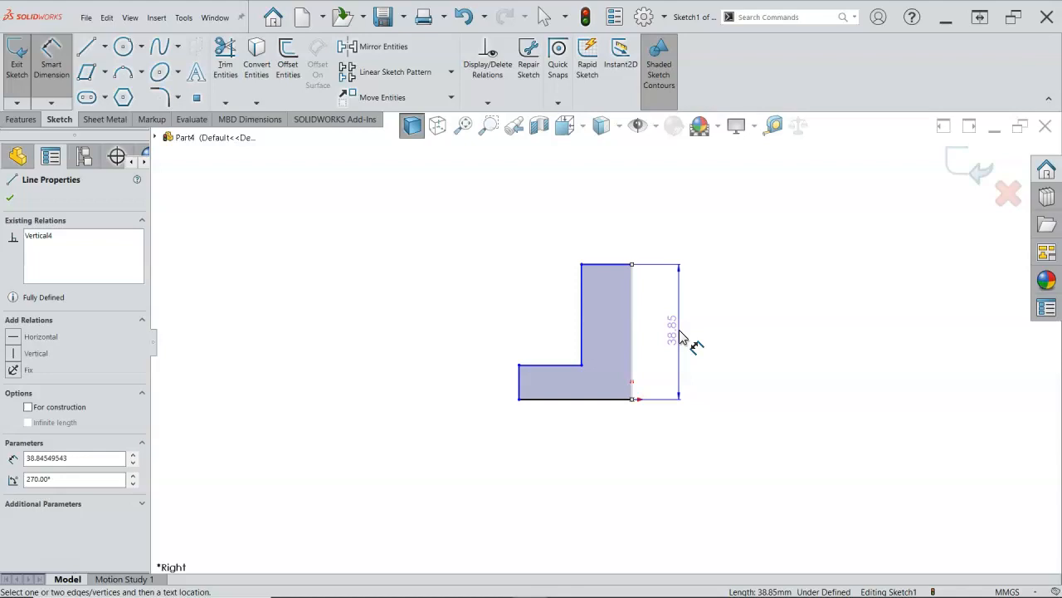
left_click(679, 336)
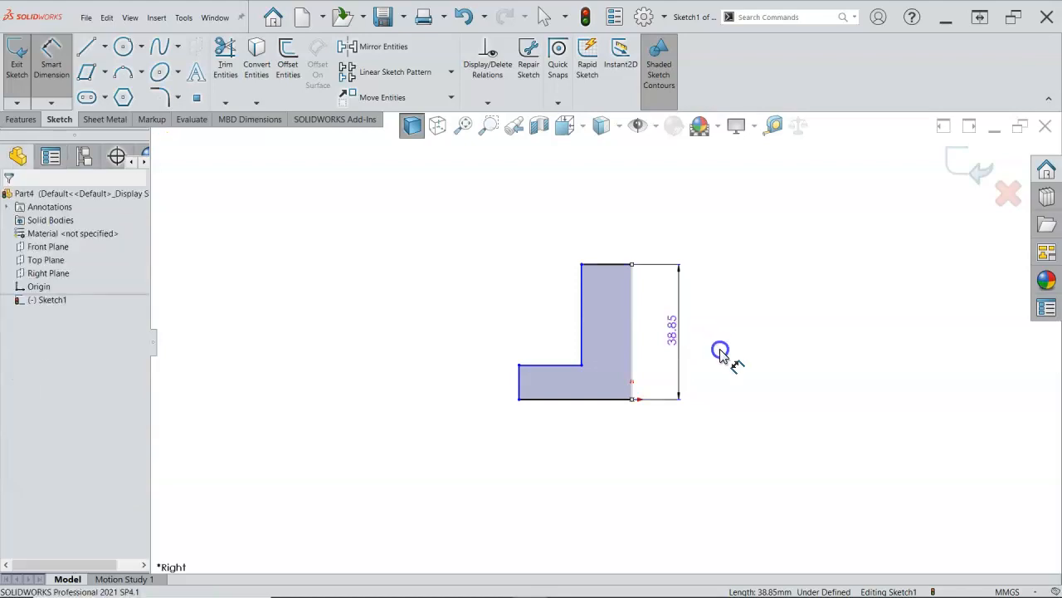
type("32")
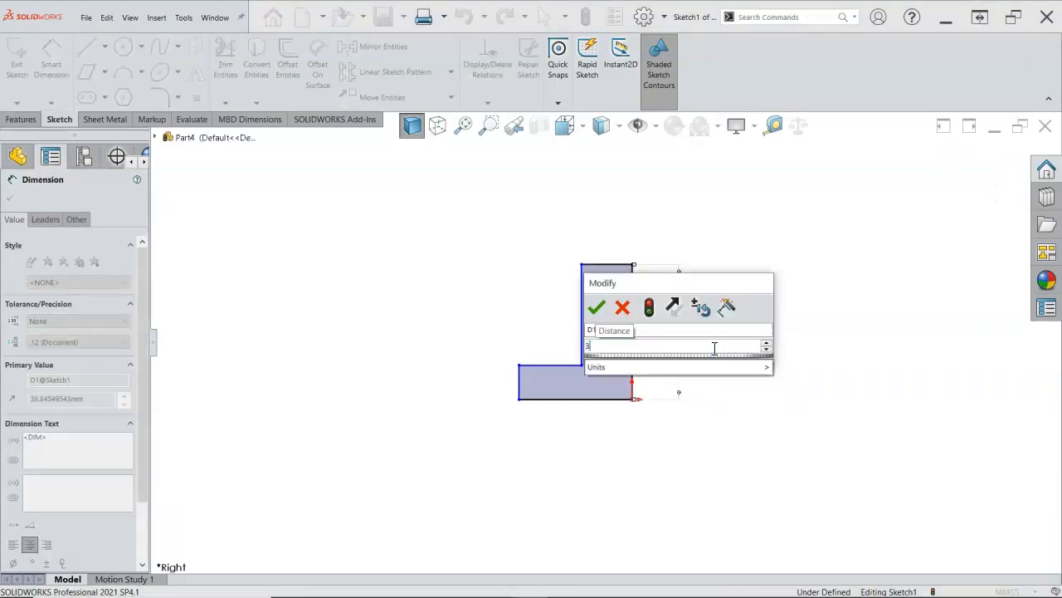
key("Return")
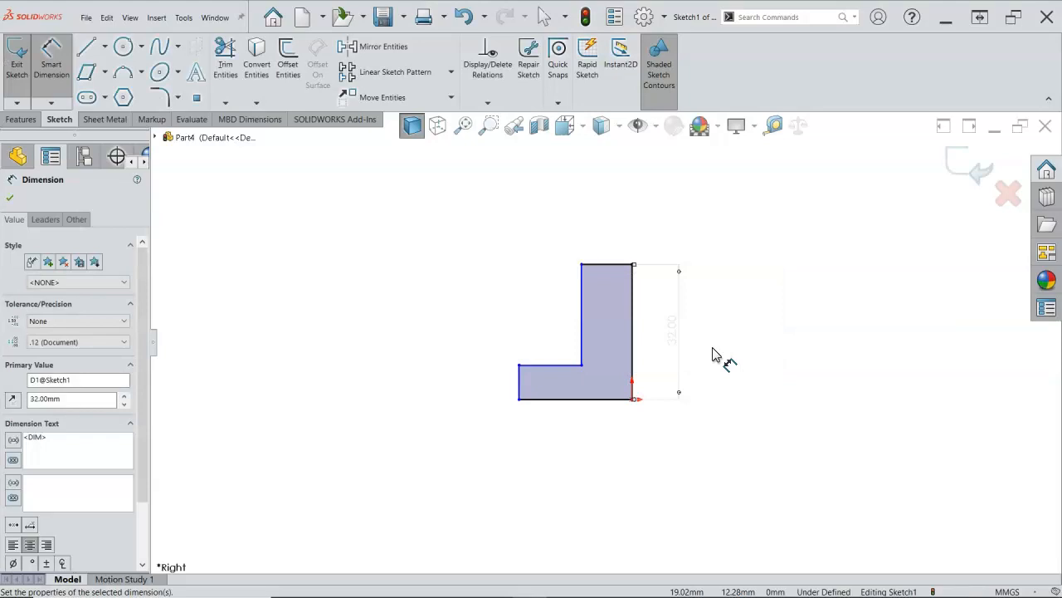
left_click(13, 461)
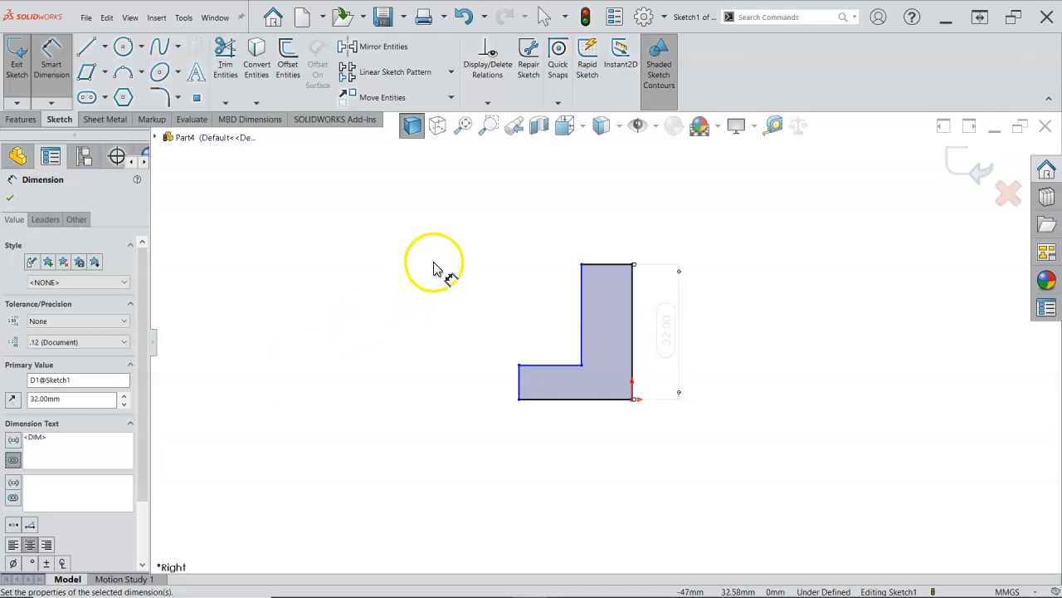
Step: Dimension the foot's outer vertical end as 8 mm and the upright's top edge as 10 mm
left_click(519, 384)
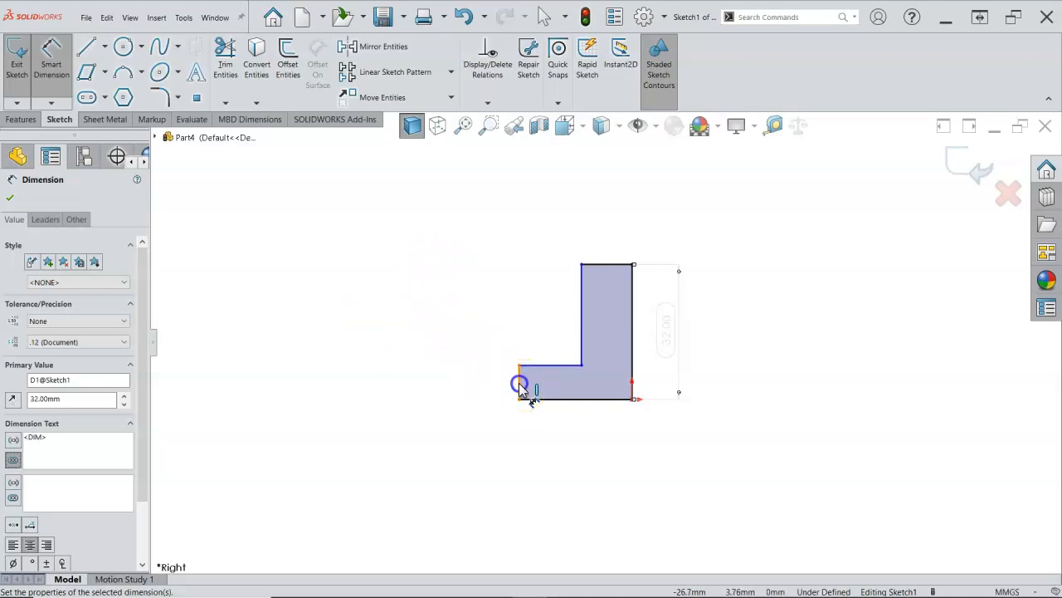
left_click(461, 387)
type("8")
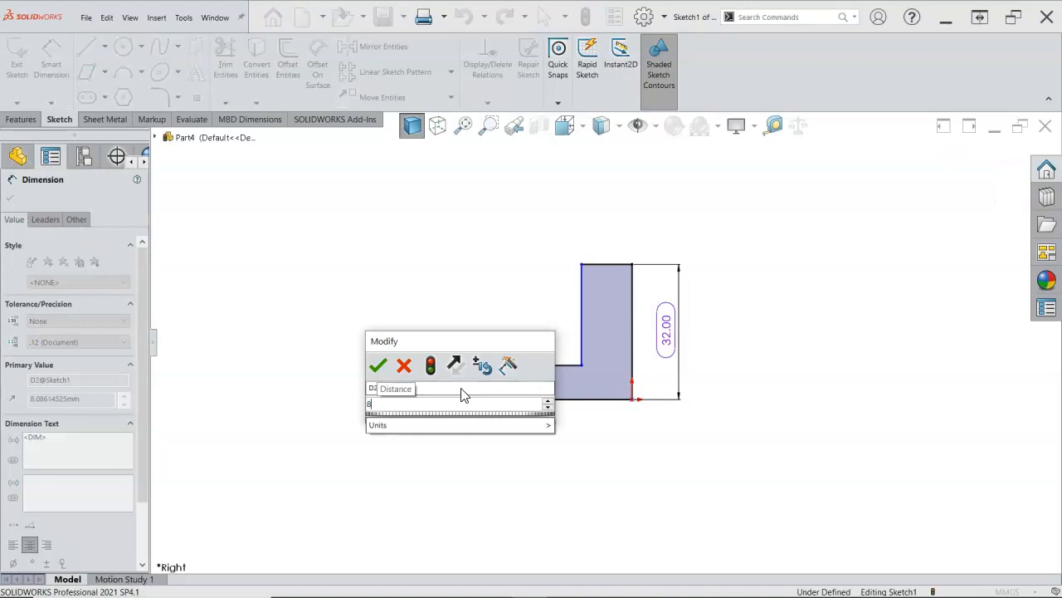
key("Return")
left_click(601, 264)
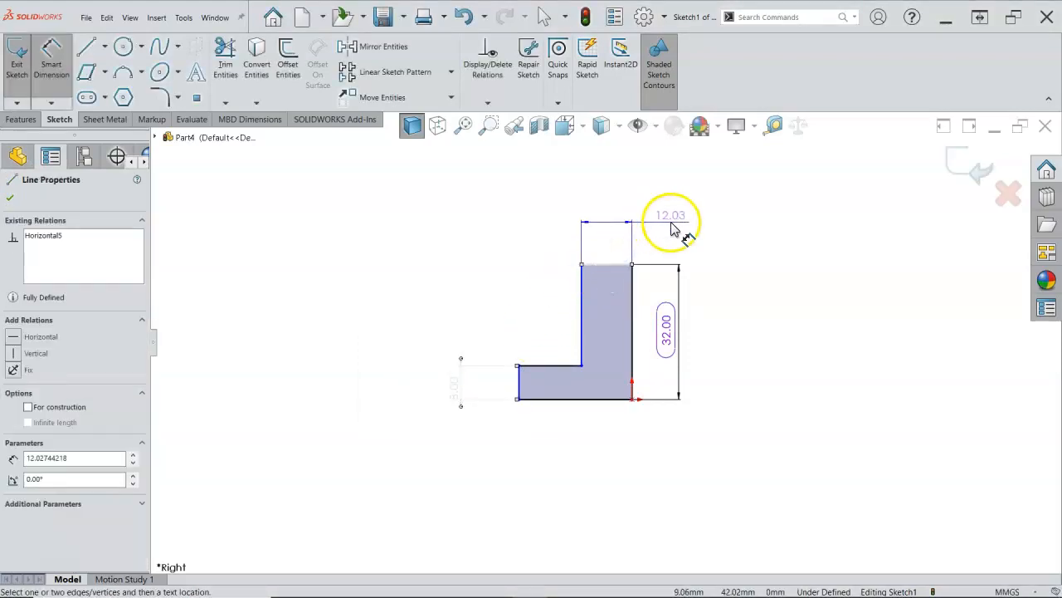
left_click(672, 224)
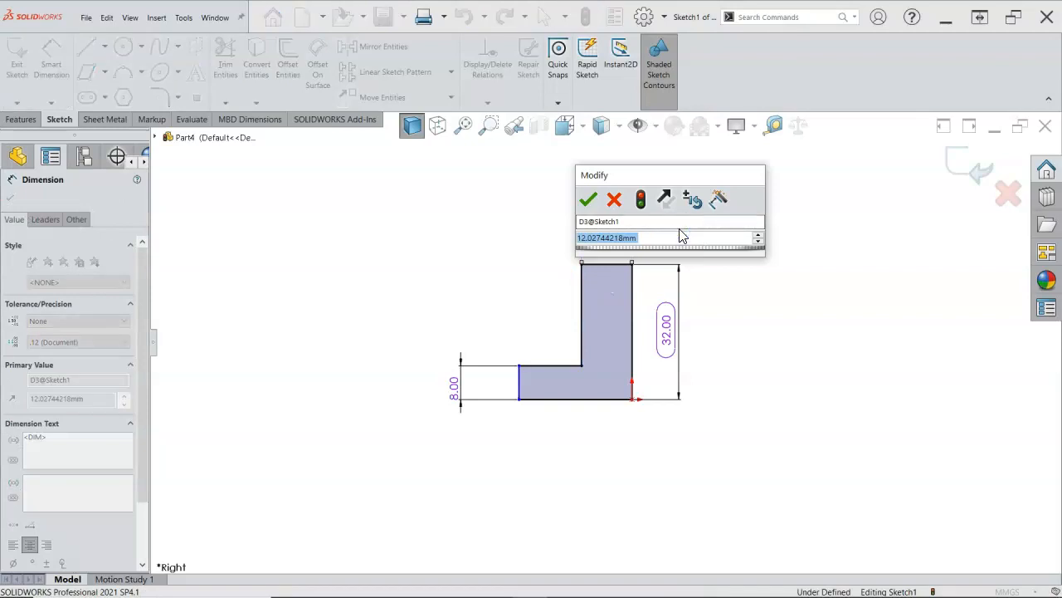
type("10")
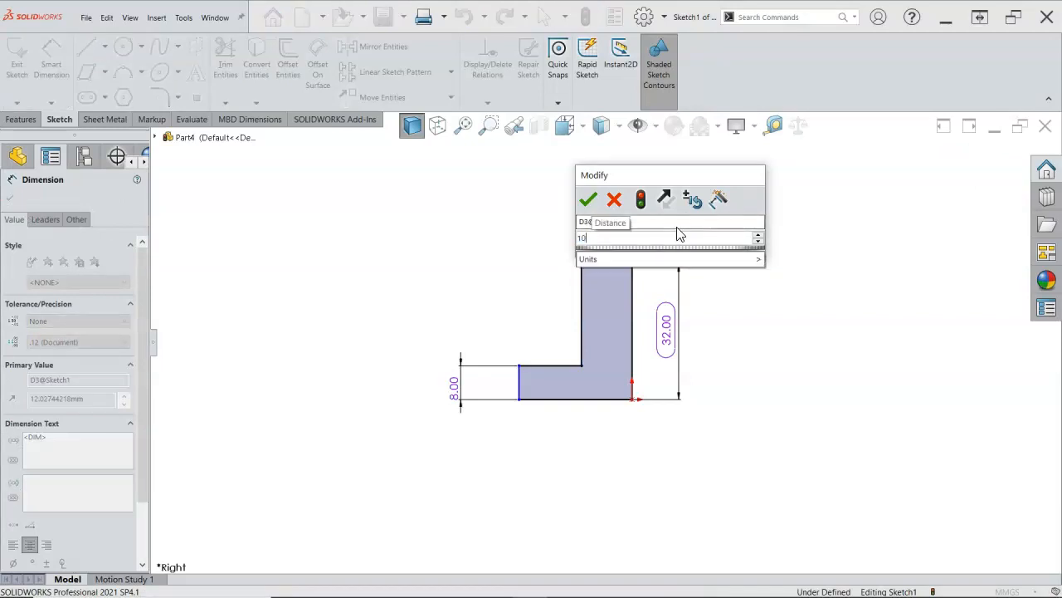
key("Return")
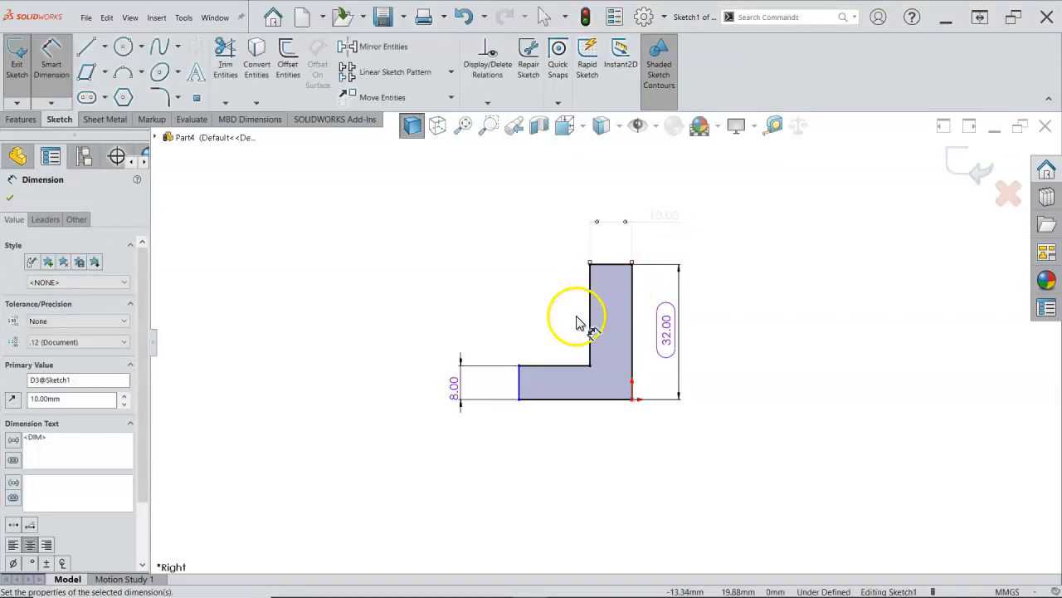
Step: Dimension the bottom edge of the L-shaped profile as 30 mm
left_click(590, 400)
left_click(579, 448)
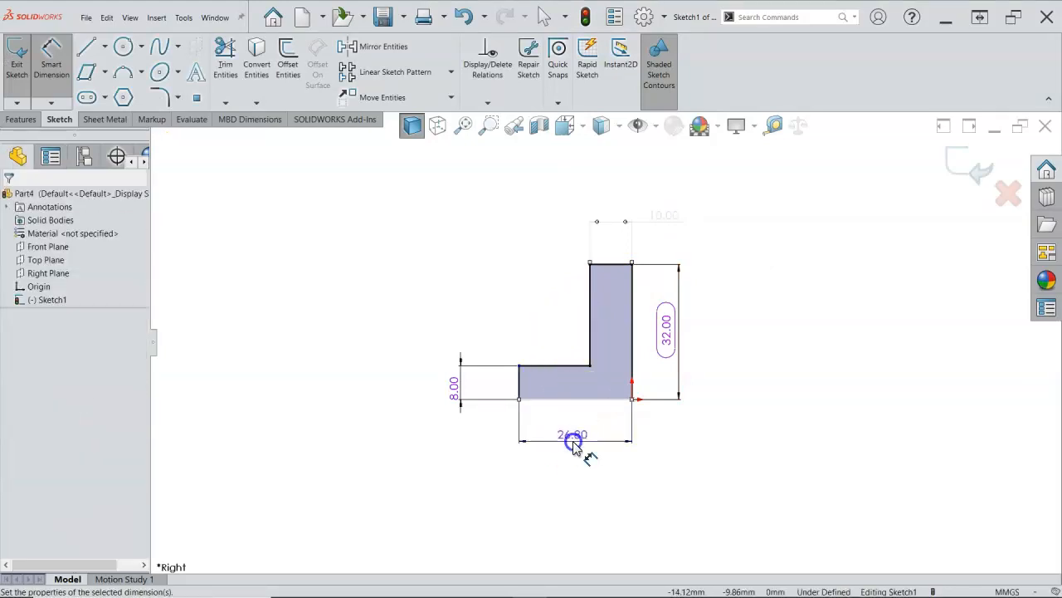
type("30")
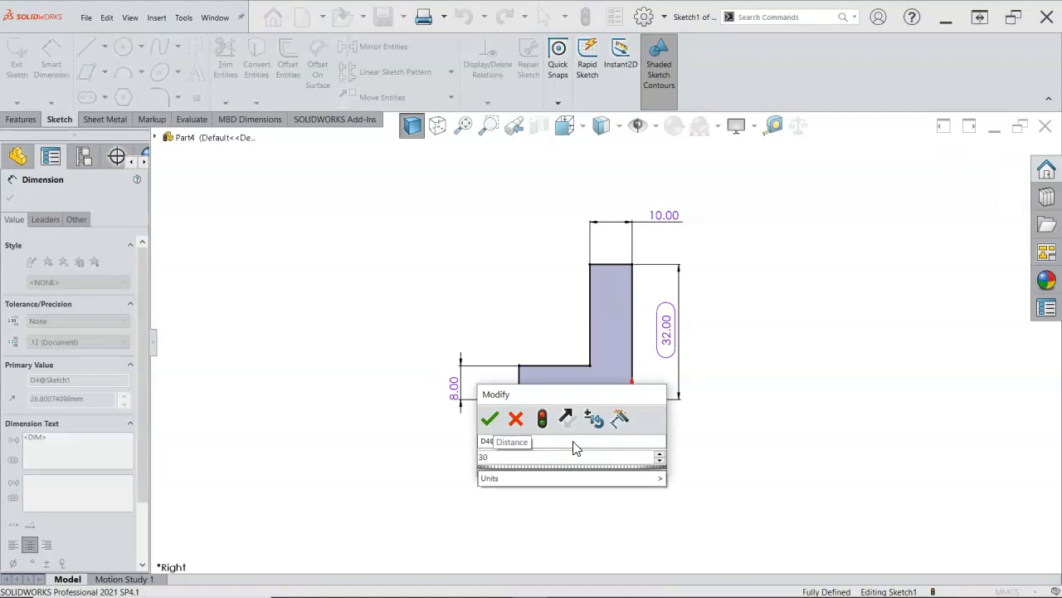
key("Return")
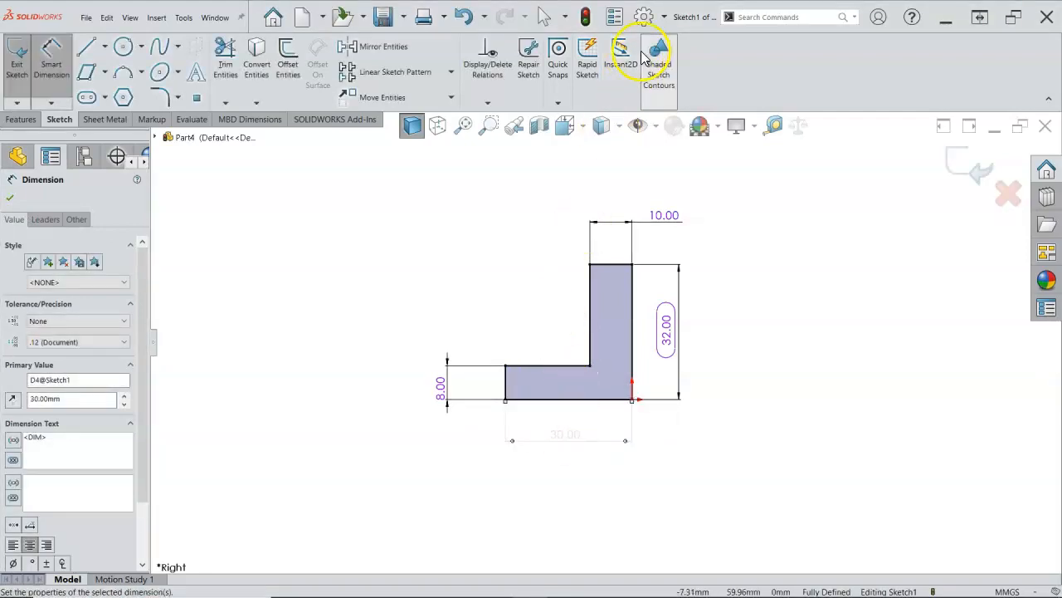
Step: Examine the overall drafting standard in the document properties
left_click(644, 18)
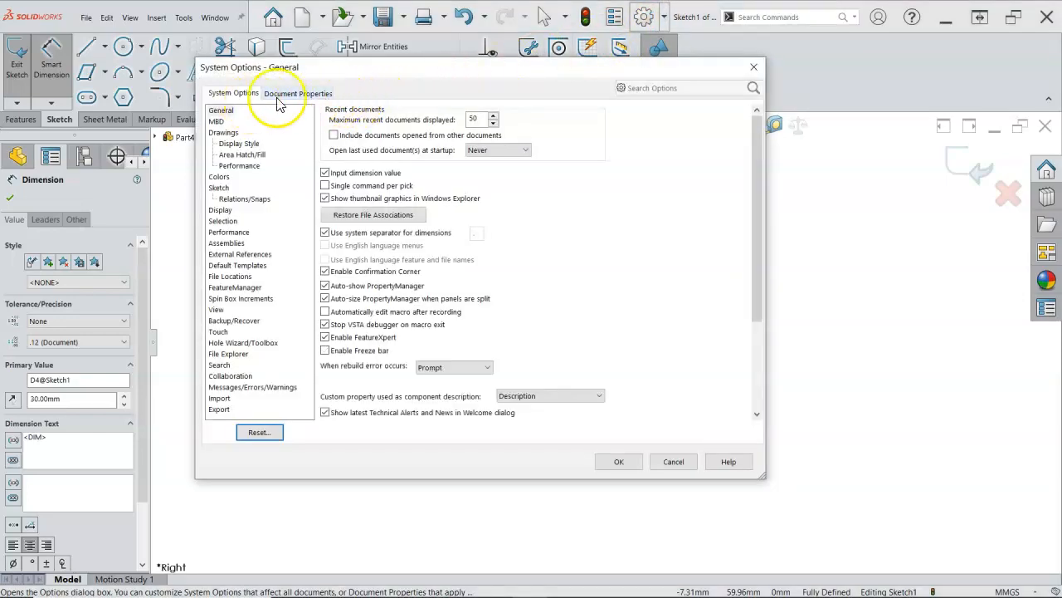
left_click(297, 93)
left_click(581, 121)
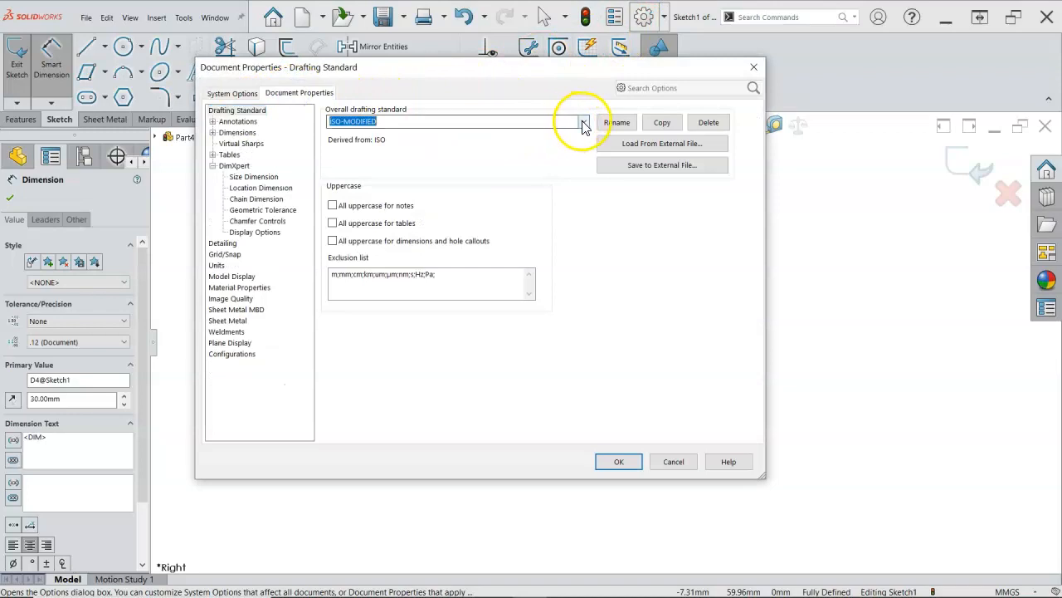
left_click(444, 93)
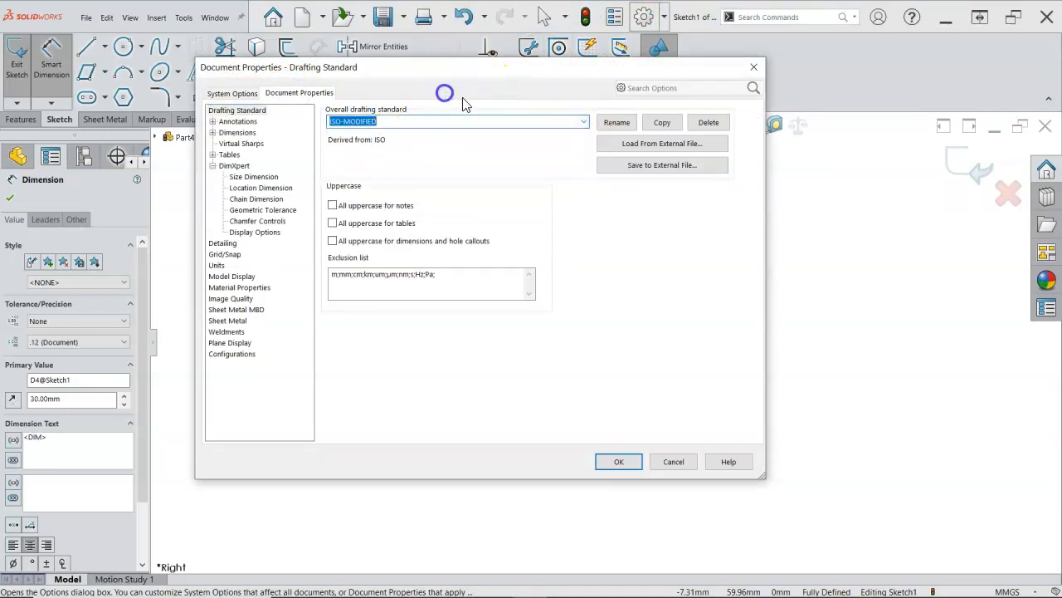
left_click(618, 460)
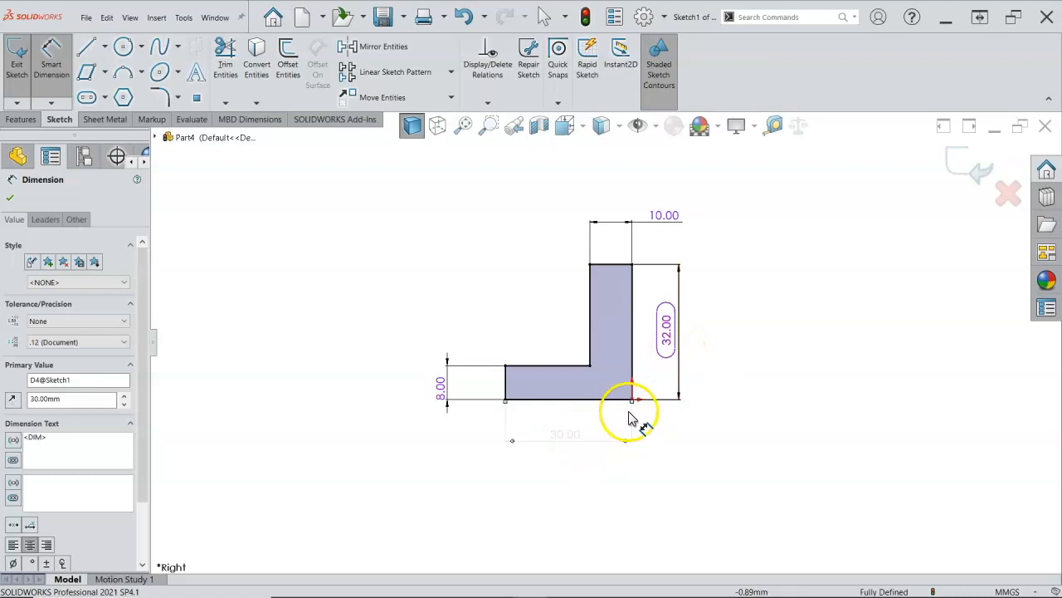
Step: Set the overall height dimension of the L-shaped profile to 30 mm
right_click(720, 296)
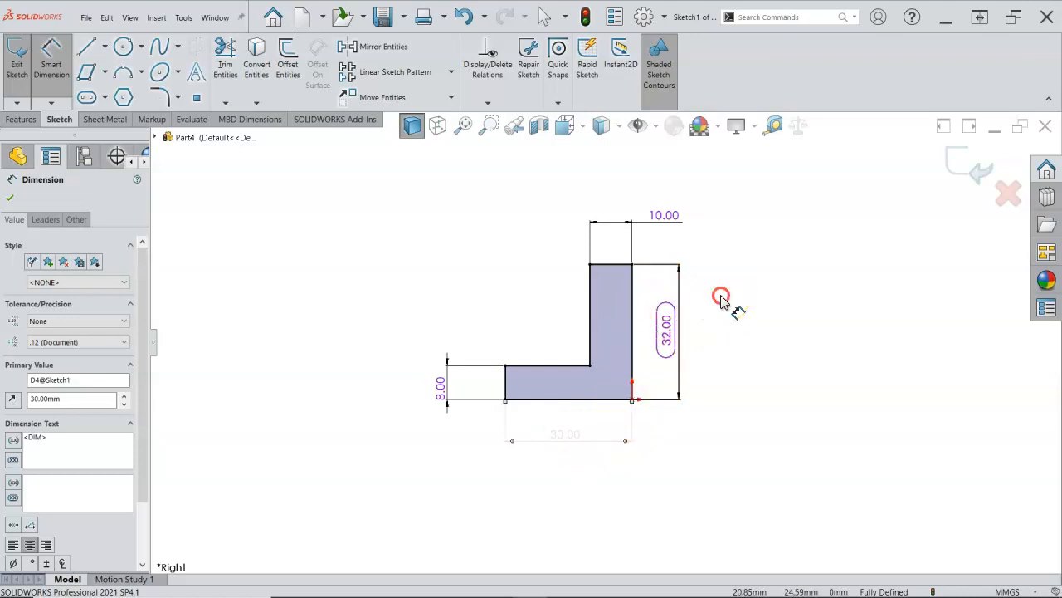
left_click(753, 332)
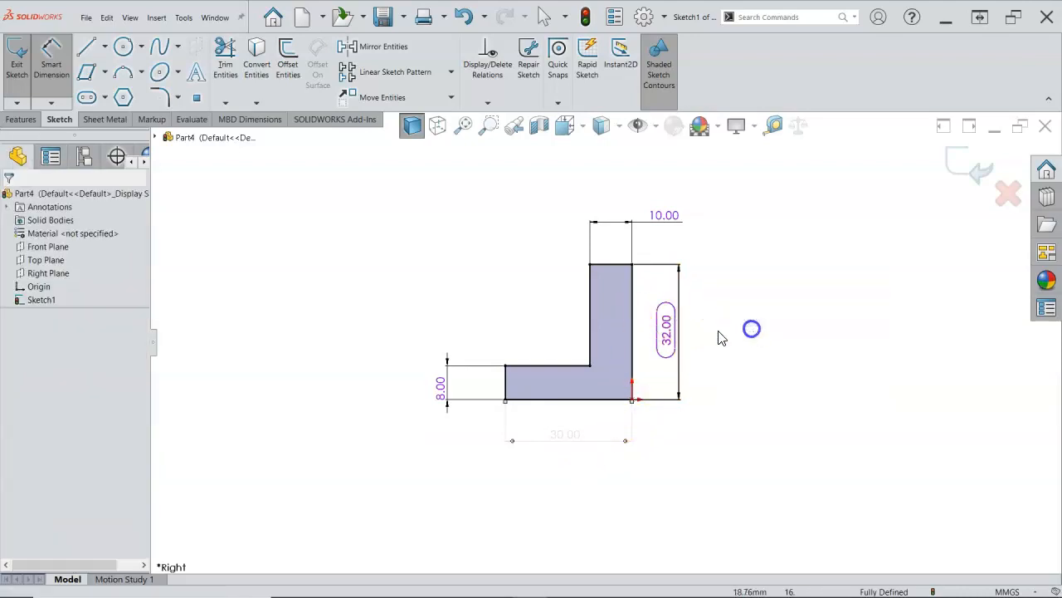
left_click(674, 330)
double_click(673, 330)
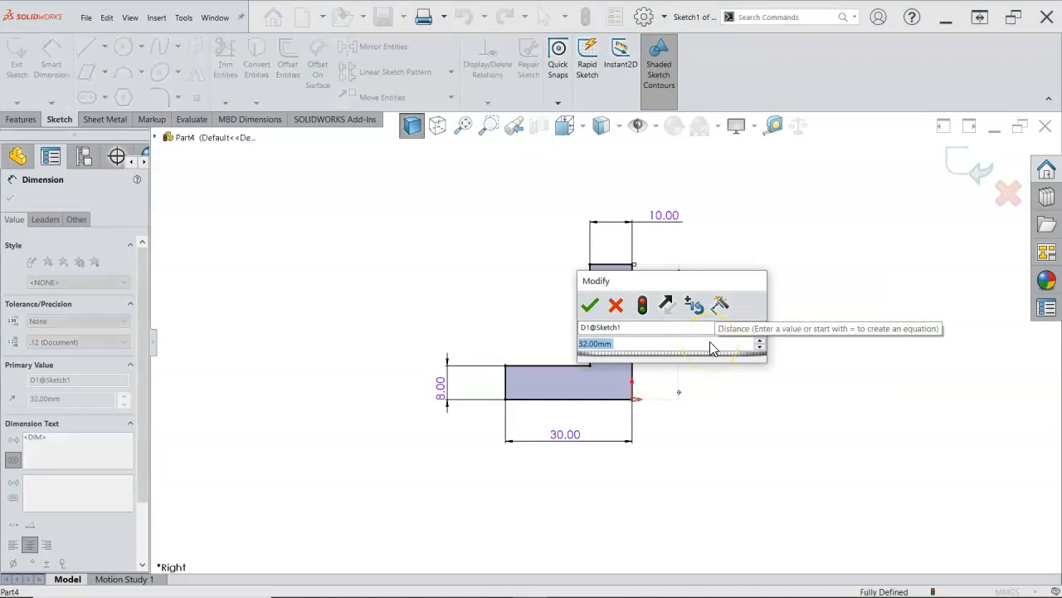
type("30")
key("Return")
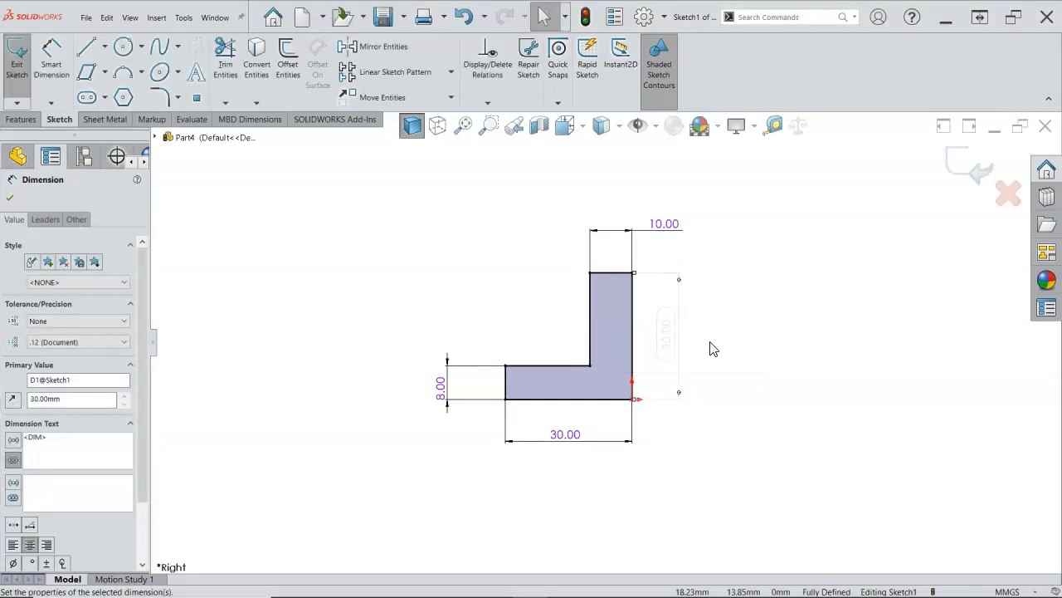
left_click(715, 343)
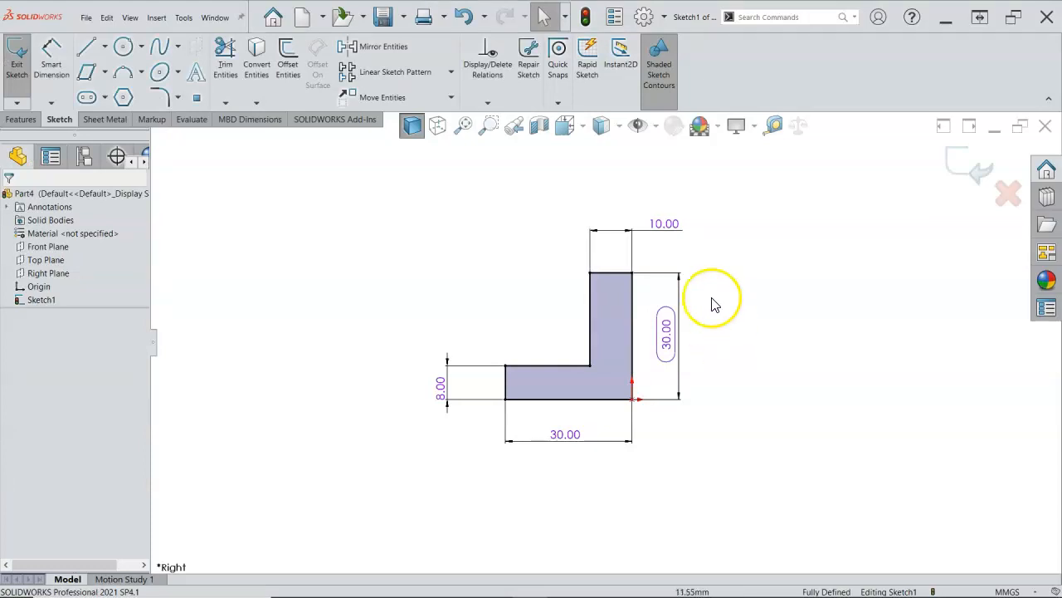
left_click(719, 363)
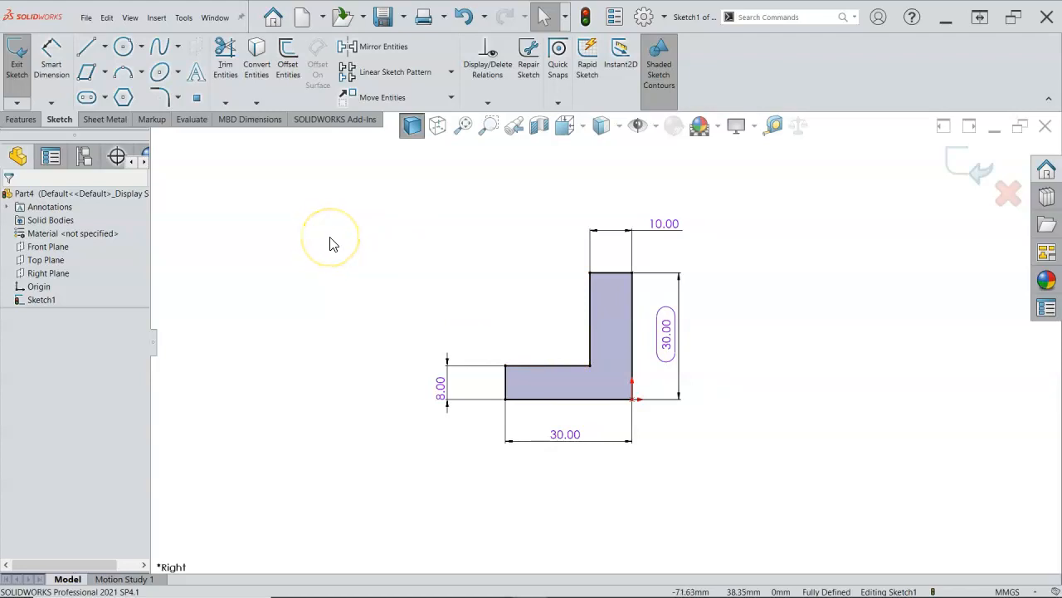
Step: Extrude the L-shaped profile as a blind boss 138 mm deep from the sketch plane
left_click(23, 119)
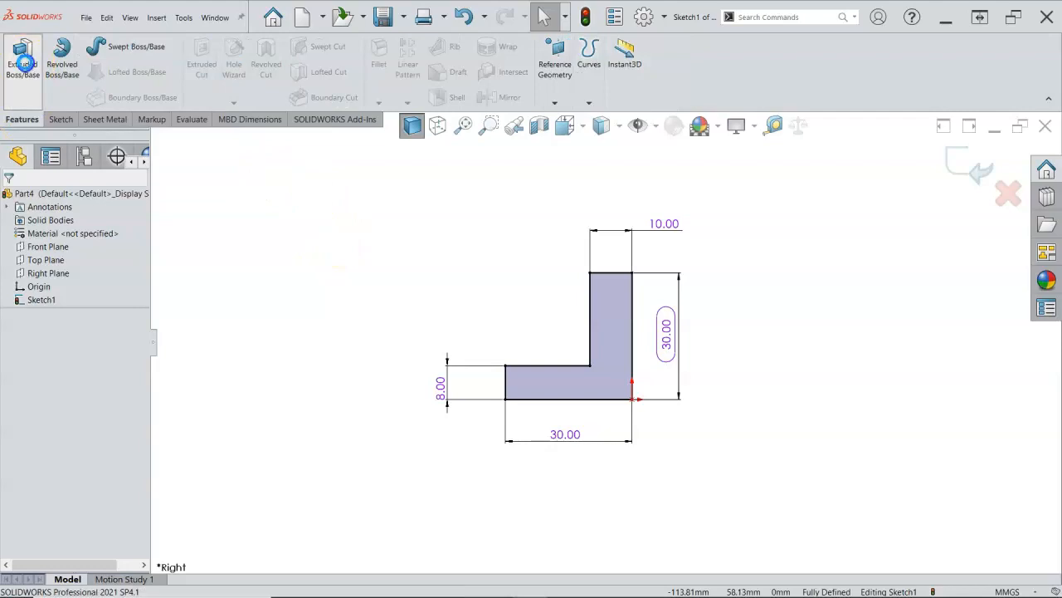
left_click(23, 67)
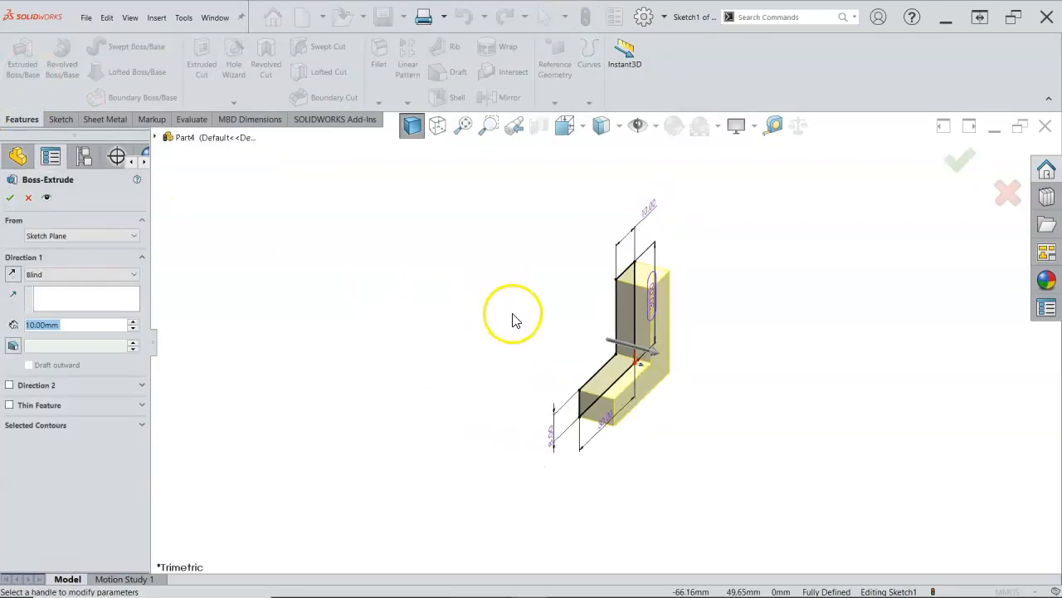
mouse_move(656, 350)
left_mouse_down()
mouse_move(943, 447)
mouse_move(985, 415)
mouse_move(1049, 427)
left_mouse_up()
left_click(720, 396)
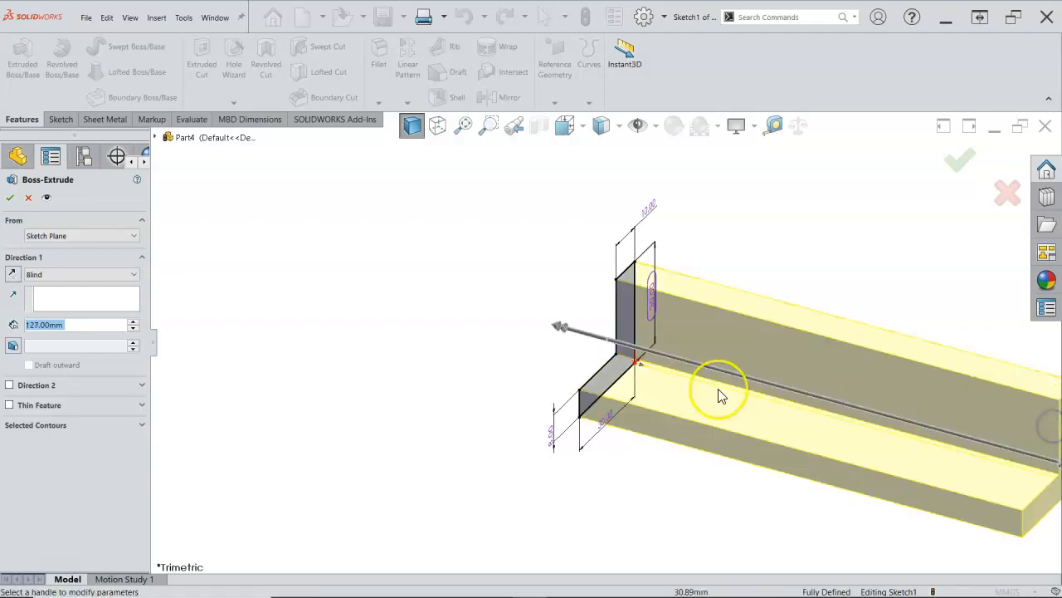
type("138")
key("Return")
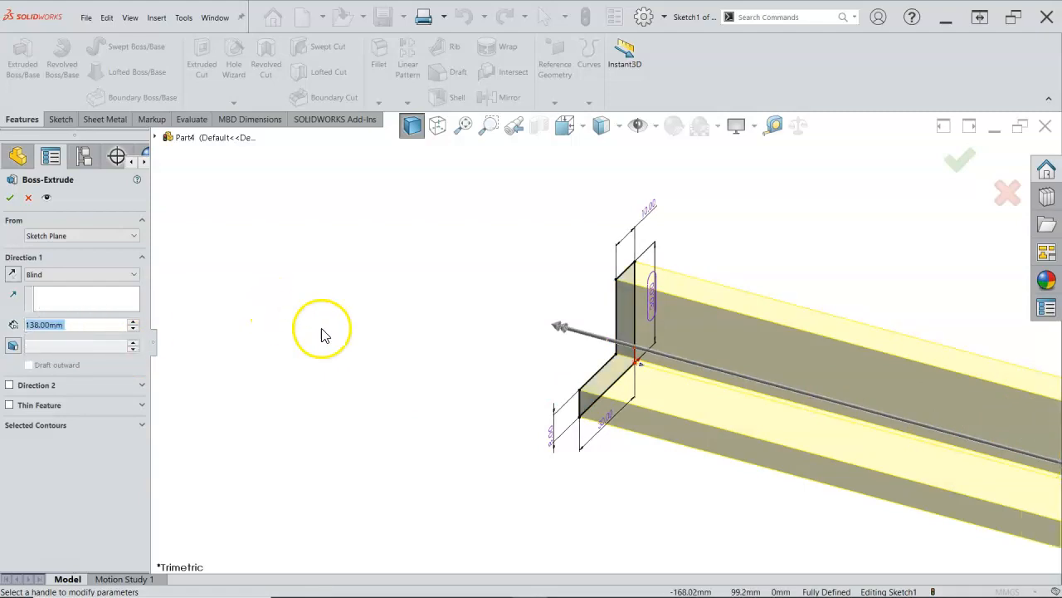
scroll(325, 335, "up", 3)
scroll(780, 361, "down", 2)
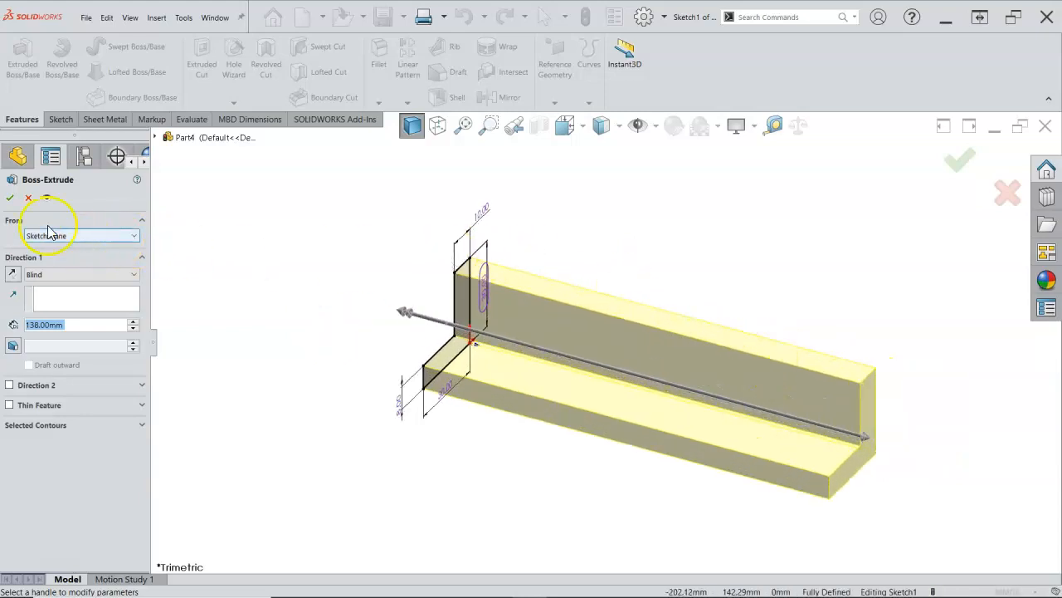
left_click(11, 200)
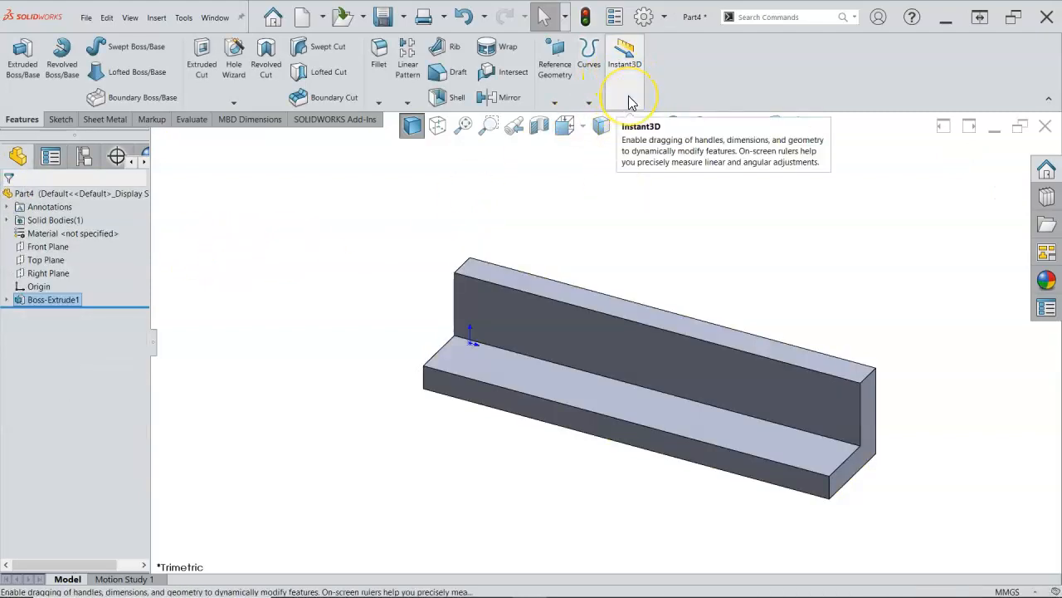
Step: Clear the face selection on the extruded part and turn on Instant3D
left_click(578, 327)
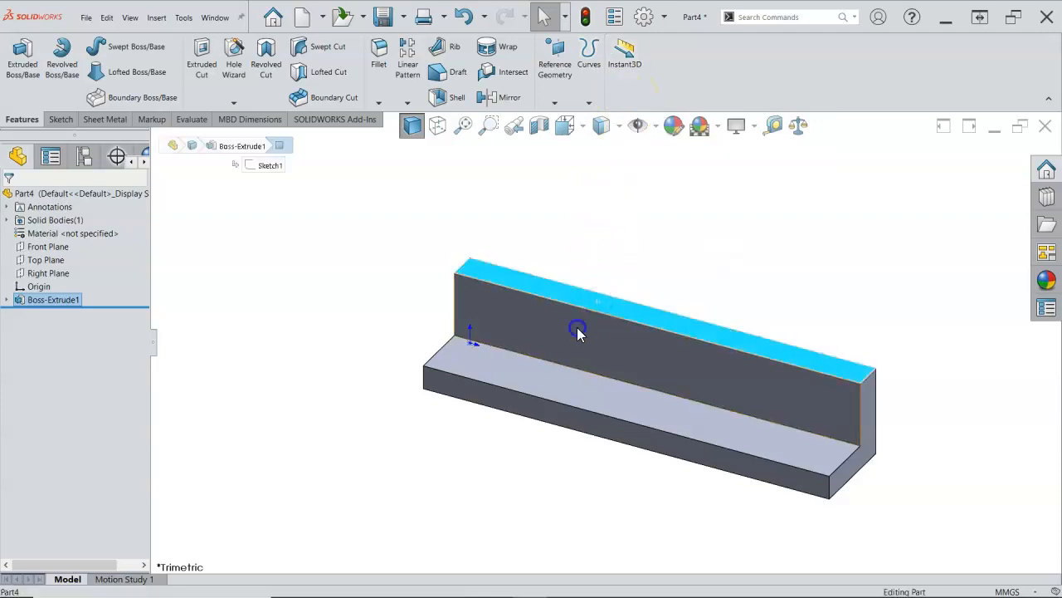
left_click(546, 254)
left_click(624, 57)
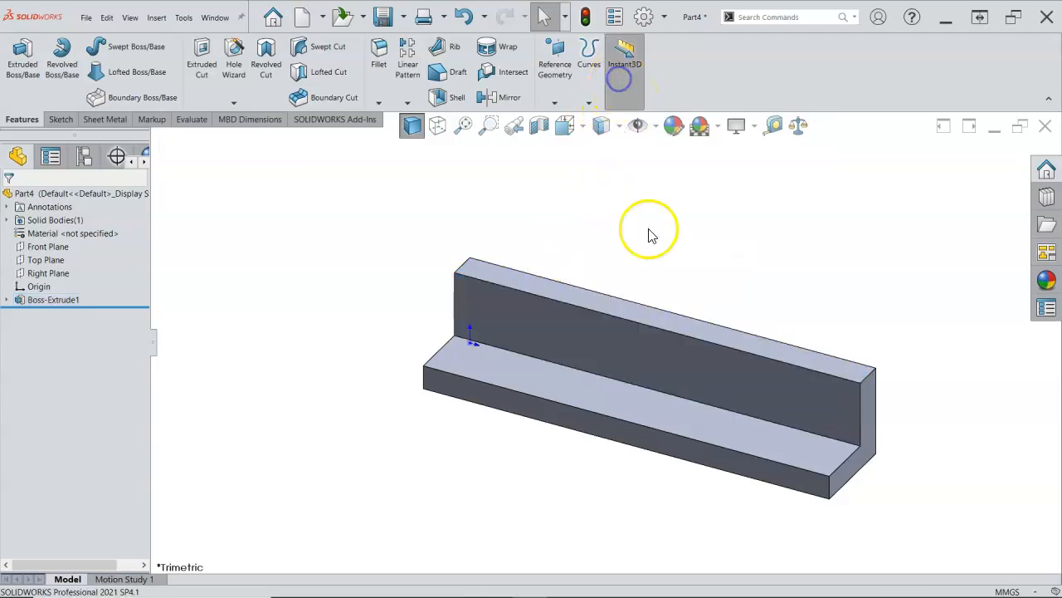
Step: Turn off Instant3D and clear the selection of the vertical wall's top face
left_click(657, 310)
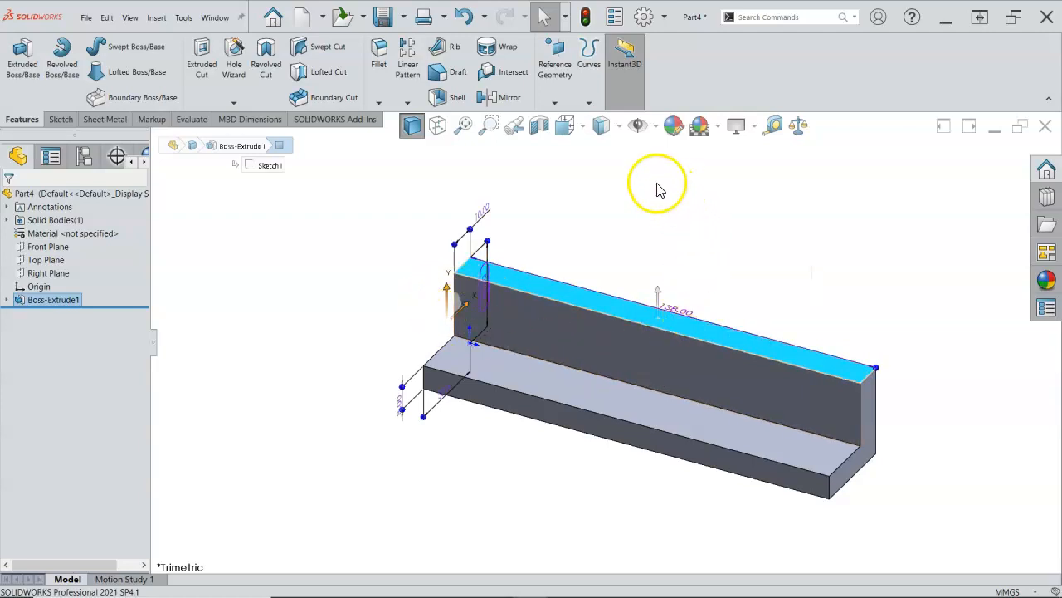
left_click(630, 82)
left_click(617, 208)
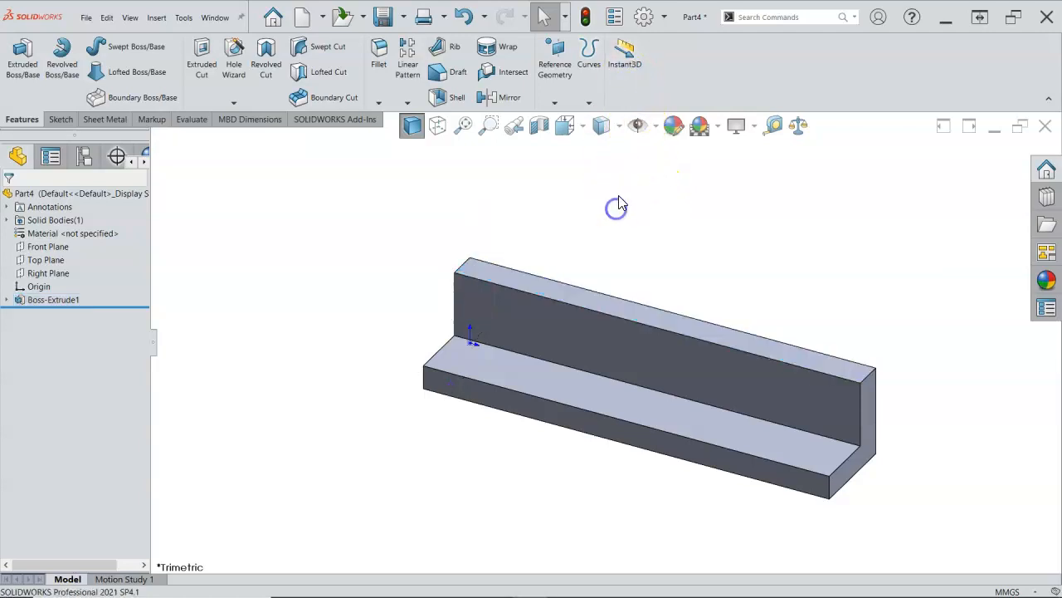
left_click(62, 119)
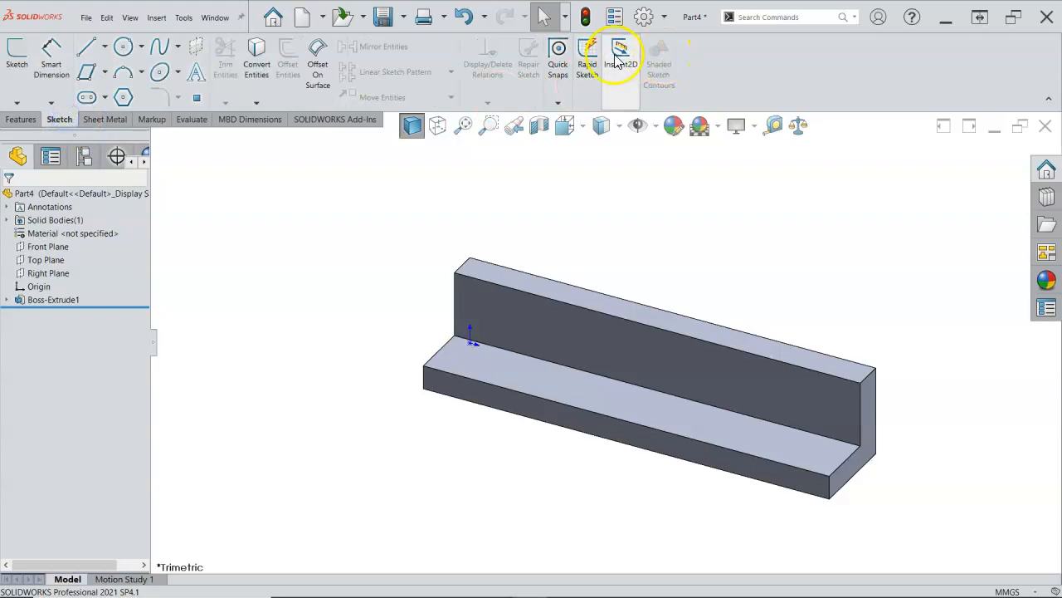
left_click(23, 118)
Step: Select the upper face of the horizontal leg and orient the view normal to it
middle_click_drag(363, 286, 408, 258)
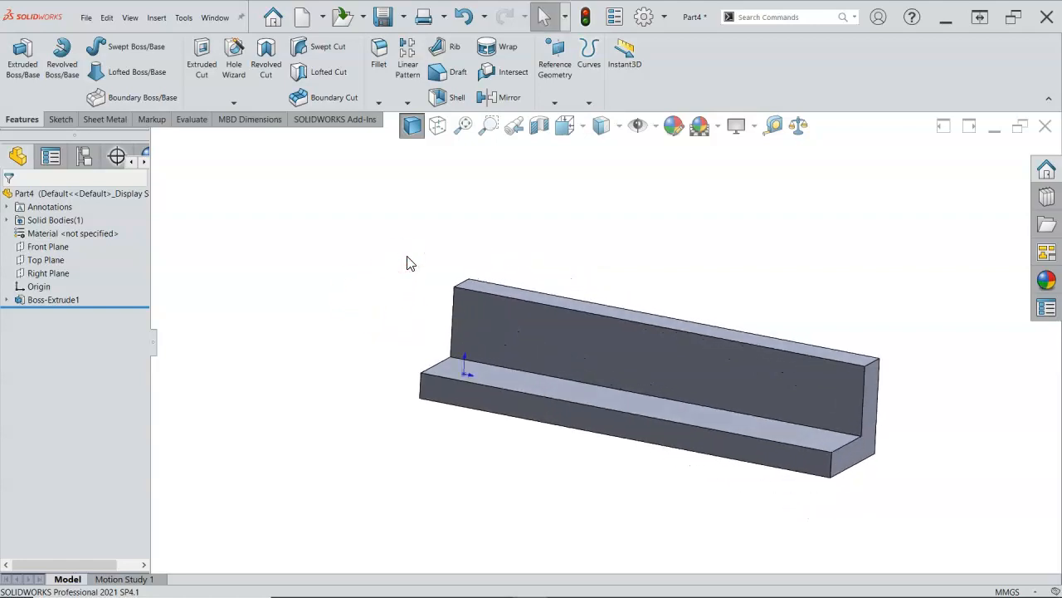
middle_click_drag(407, 263, 494, 409)
left_click(494, 409)
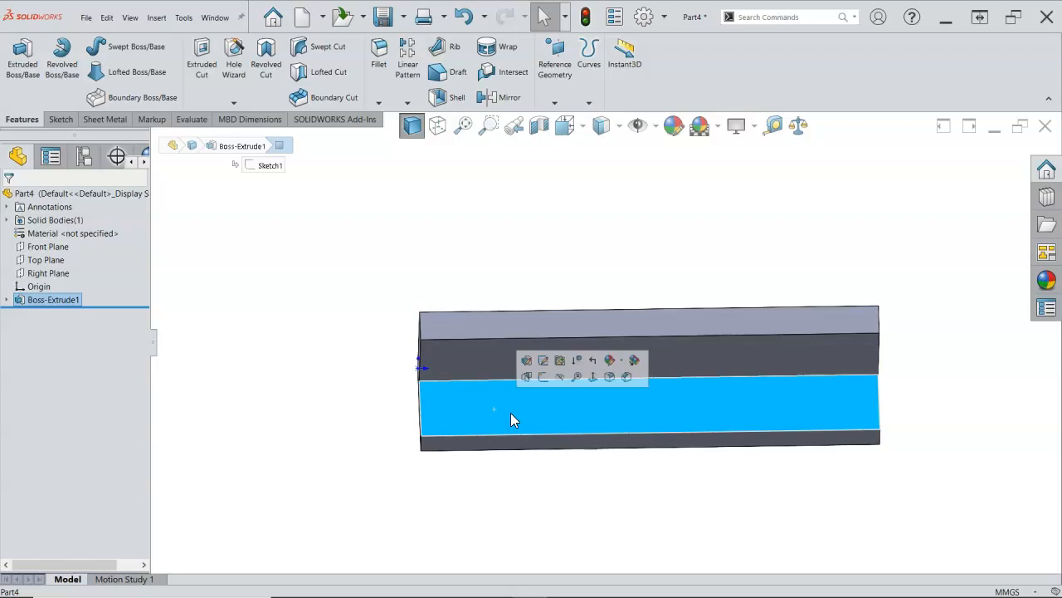
key("ctrl+8")
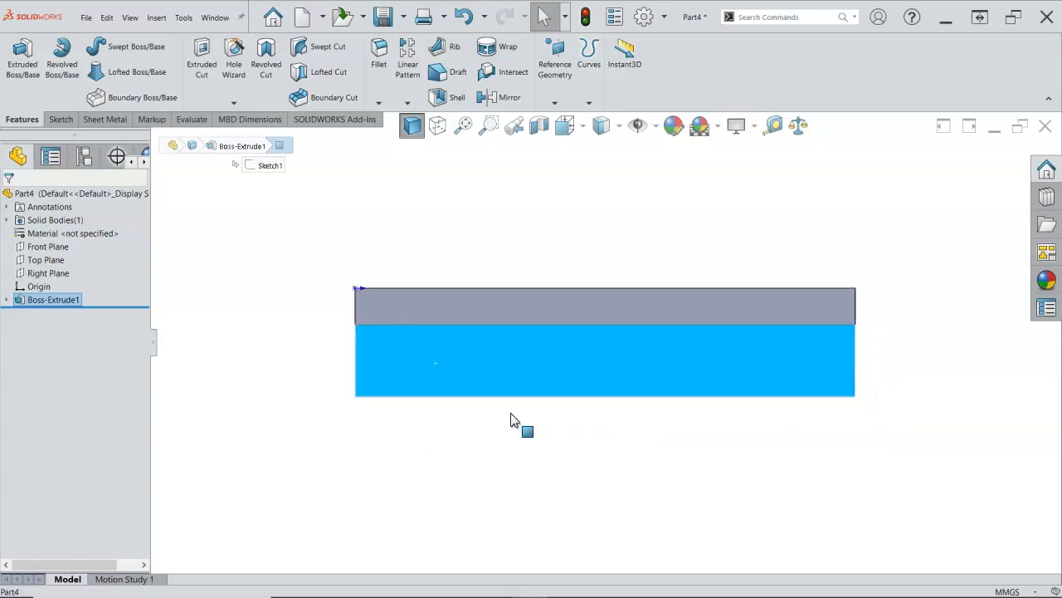
Step: Orbit the part to an oblique angle and switch it to the Top view using the view selector cube
middle_click_drag(565, 468, 548, 339)
key("space")
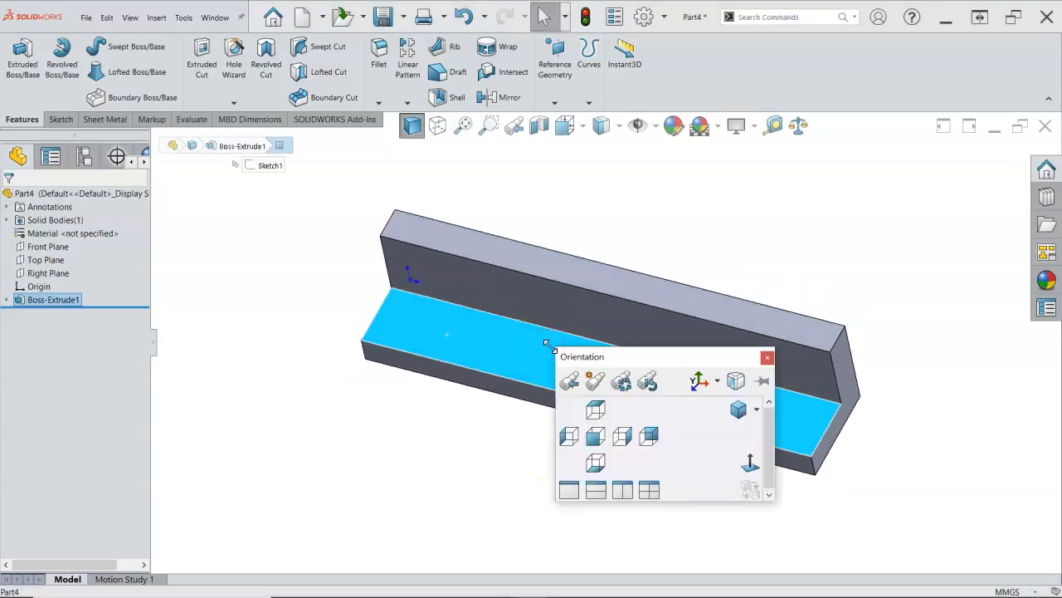
left_click(699, 384)
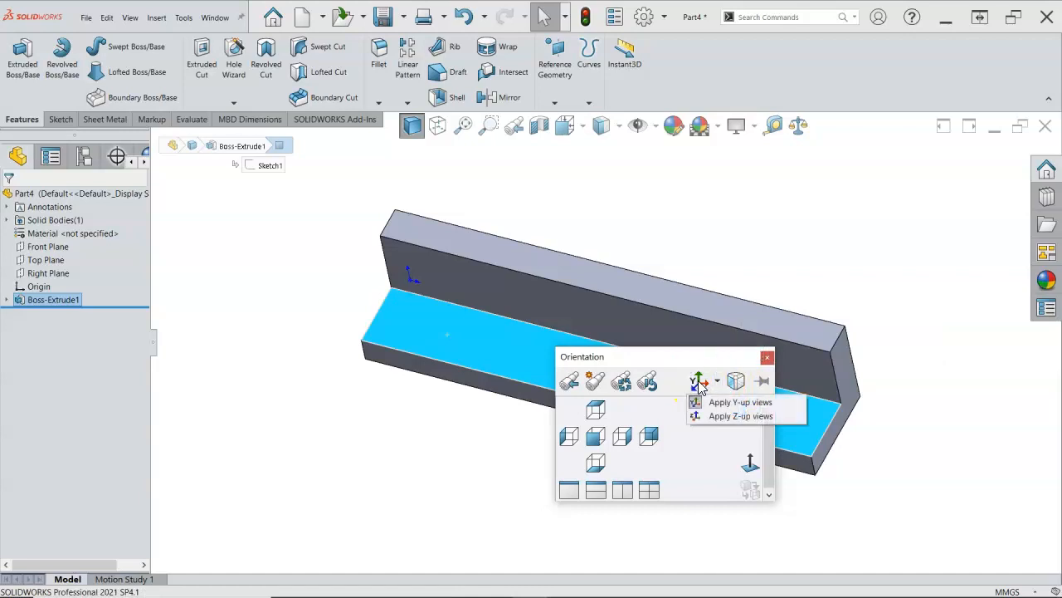
left_click(733, 382)
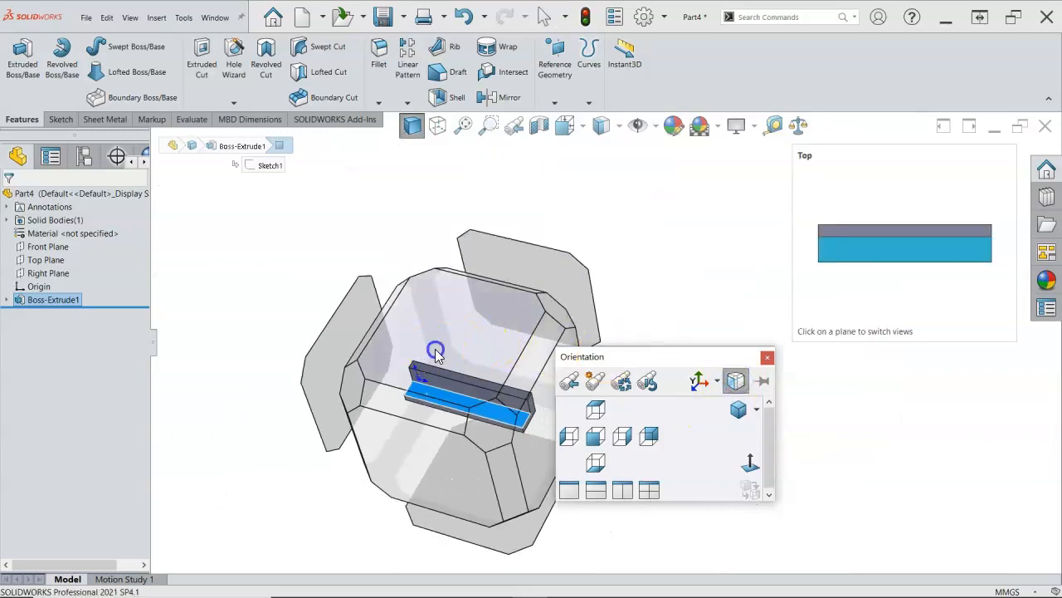
left_click(436, 352)
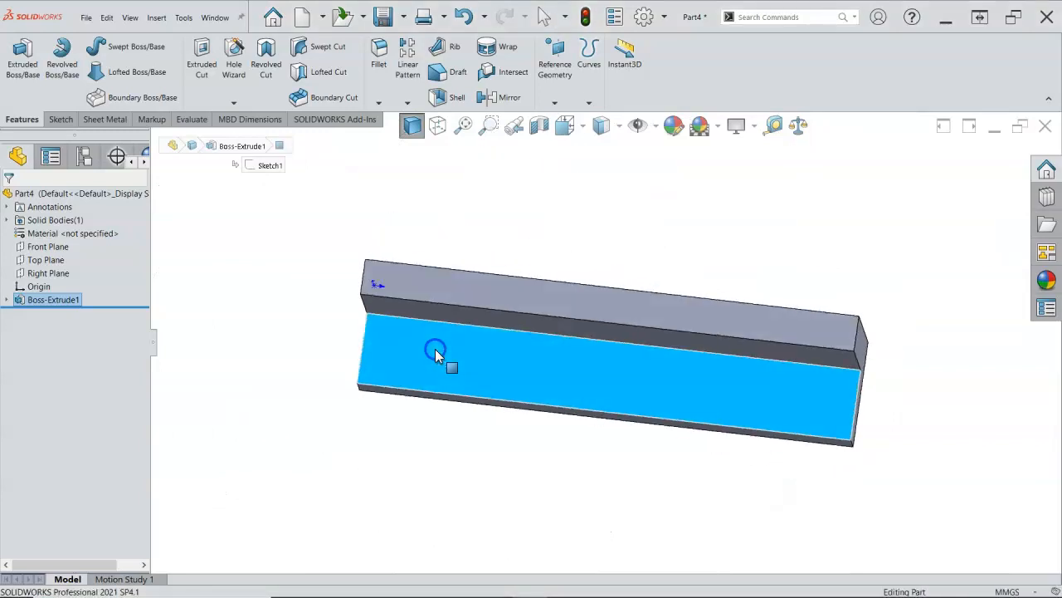
Step: Reopen the view orientation window, move it clear of the model, enlarge it, and dismiss it
key("space")
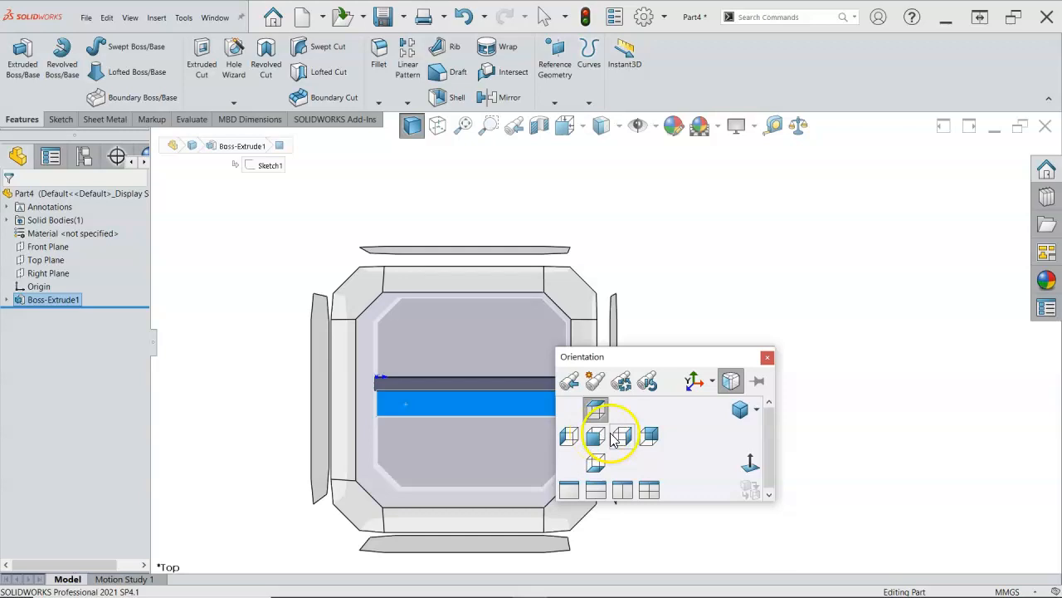
left_click_drag(732, 356, 924, 161)
left_click_drag(885, 306, 886, 388)
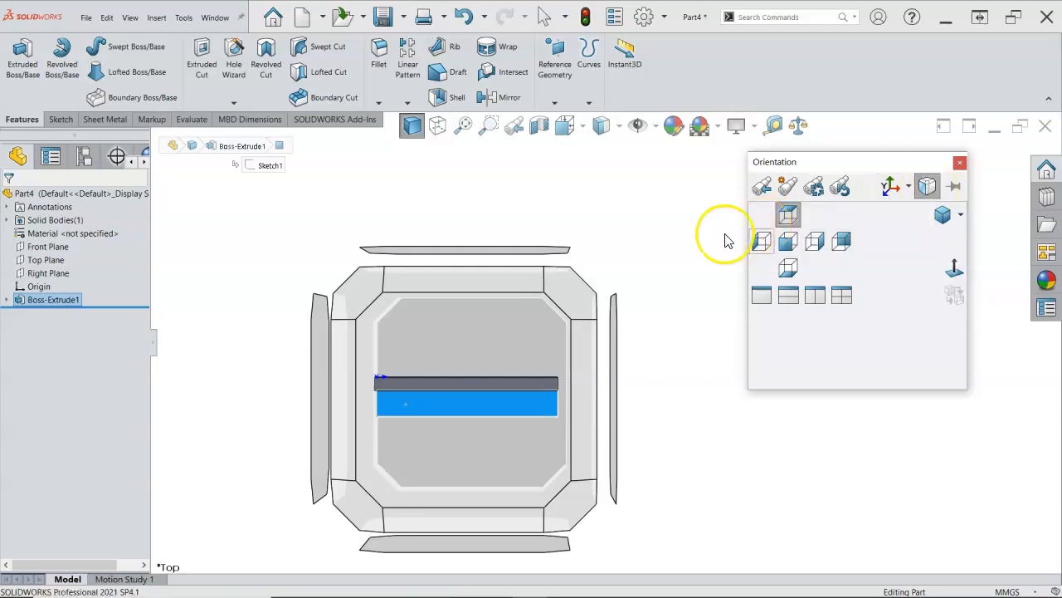
left_click(725, 233)
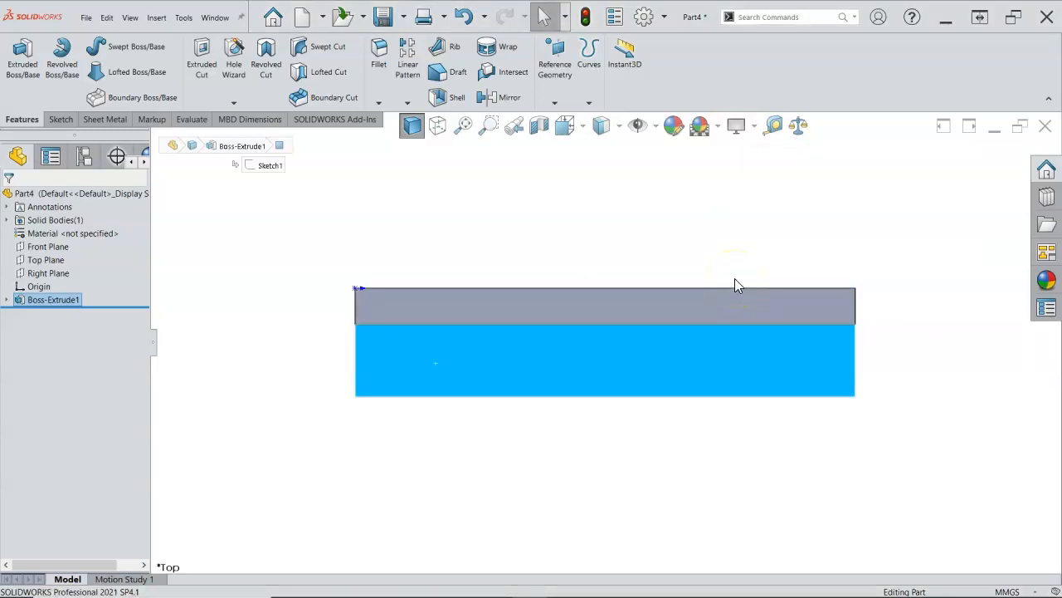
Step: Show the part in the isometric view and return it to the Top view with nothing selected
key("space")
left_click(788, 417)
key("ctrl+7")
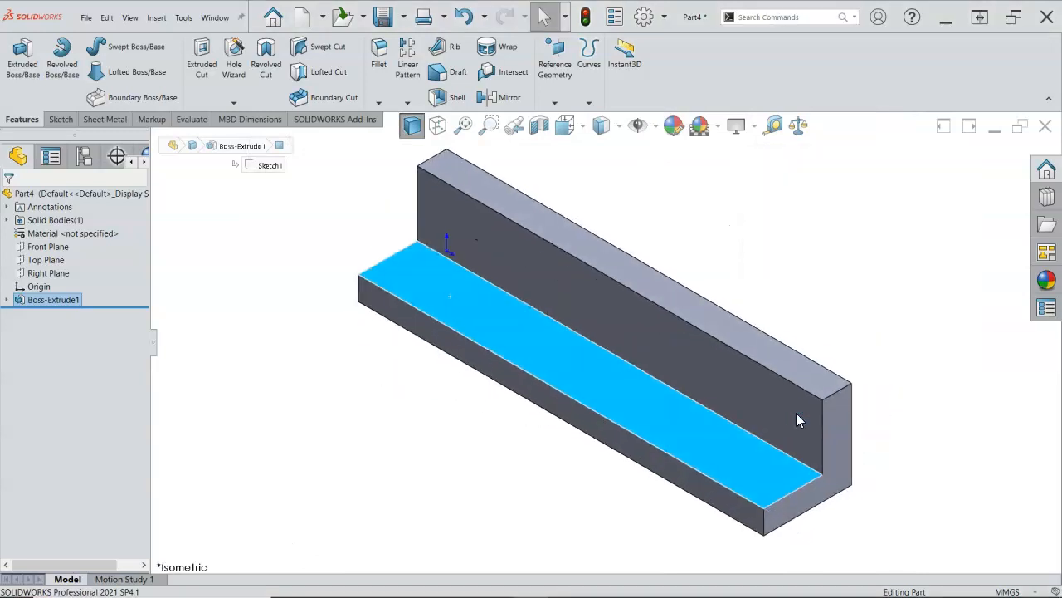
key("space")
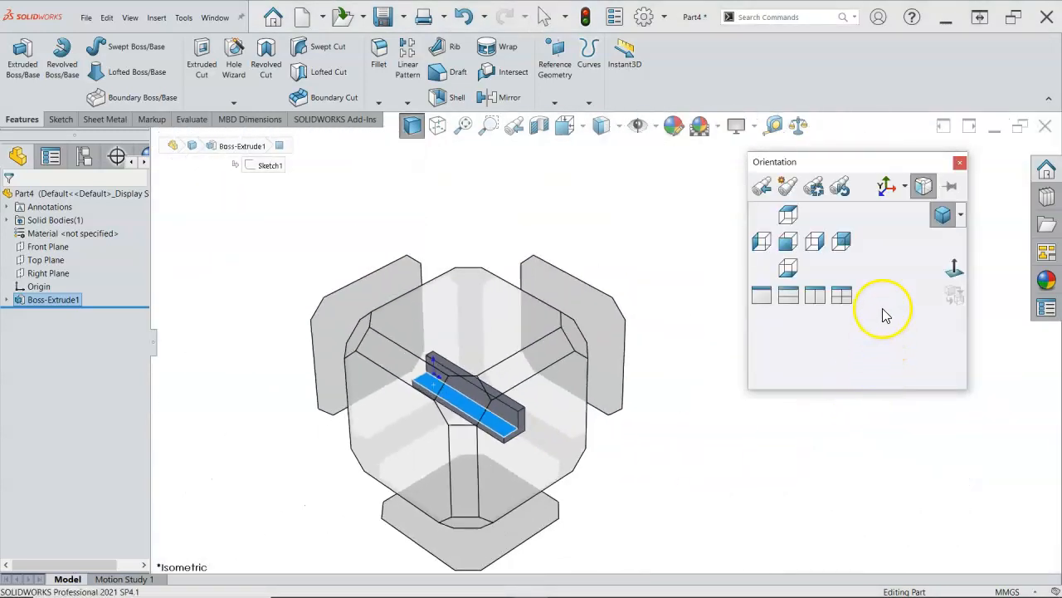
left_click(789, 217)
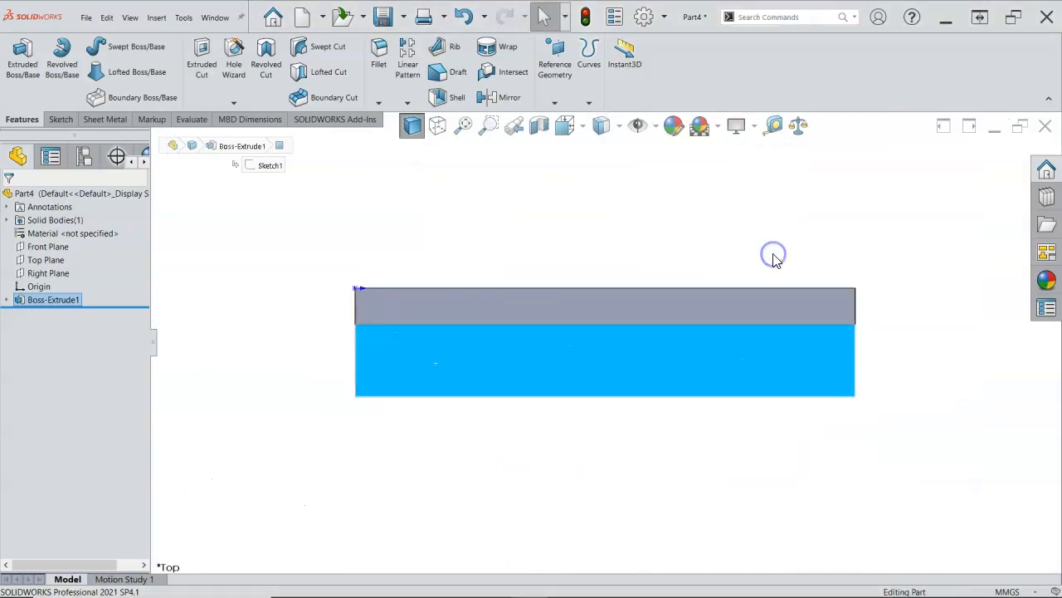
left_click(581, 248)
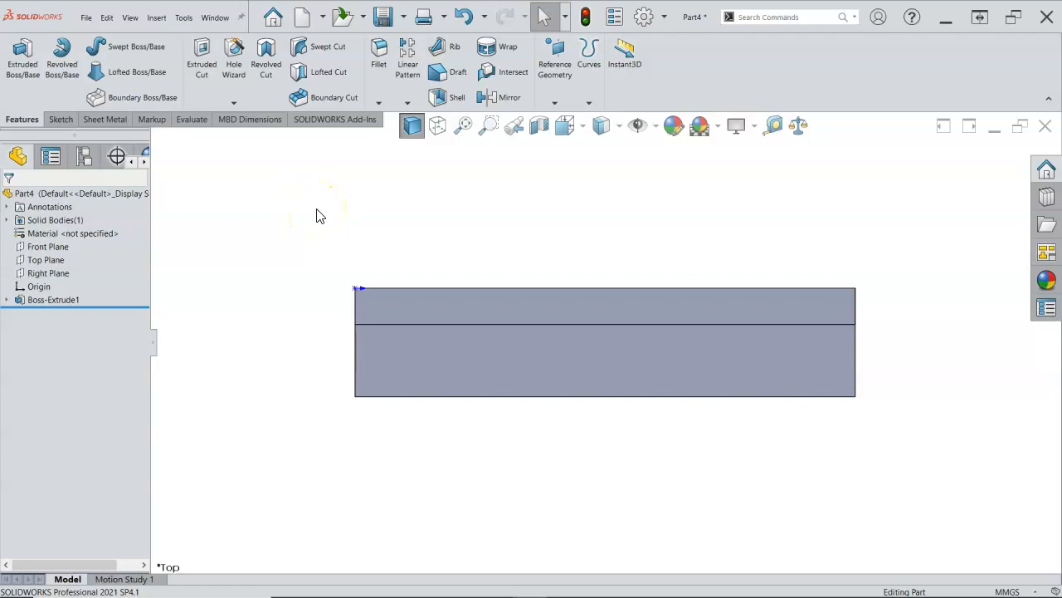
Step: Start a new sketch on the upper face of the horizontal leg and clear the face selection
right_click(395, 358)
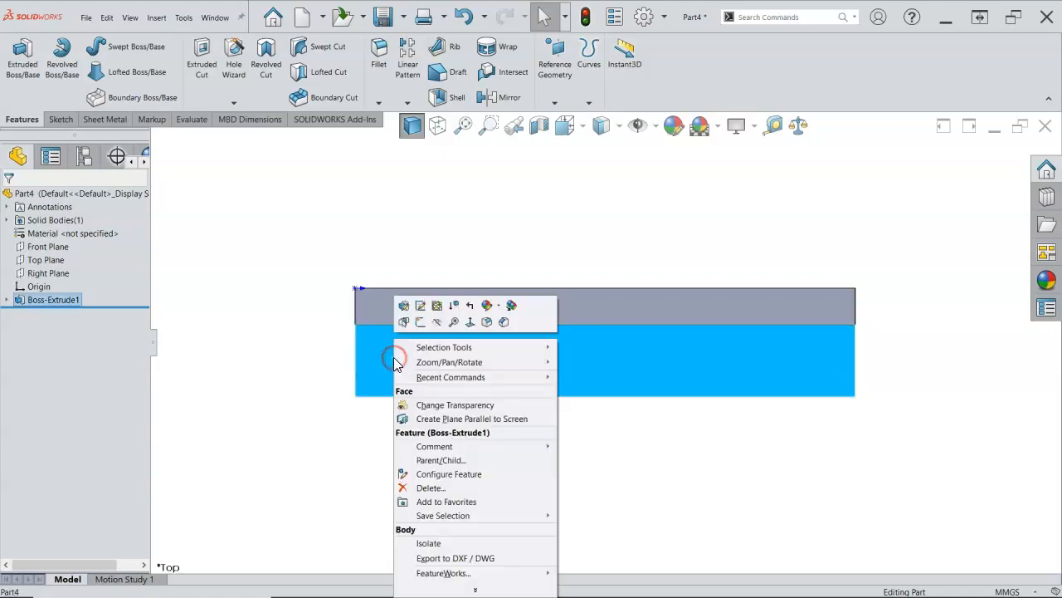
left_click(422, 323)
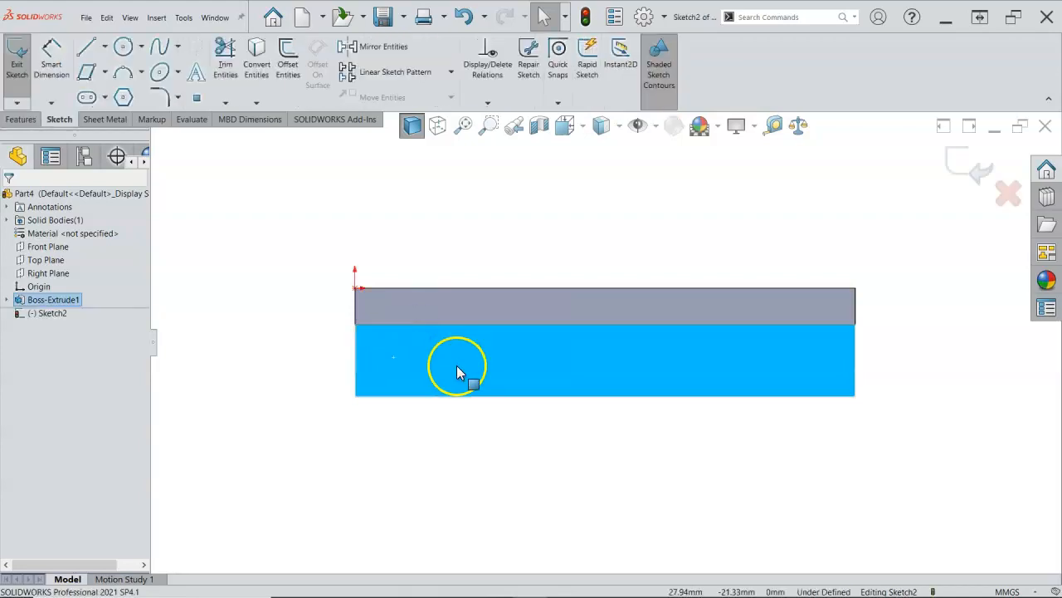
right_click(413, 365)
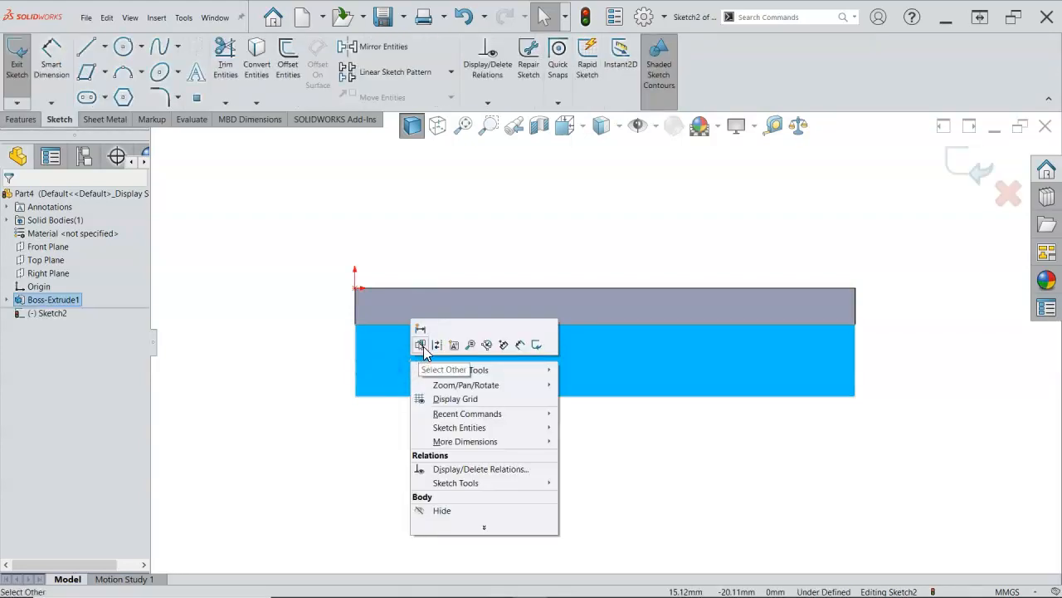
left_click(294, 284)
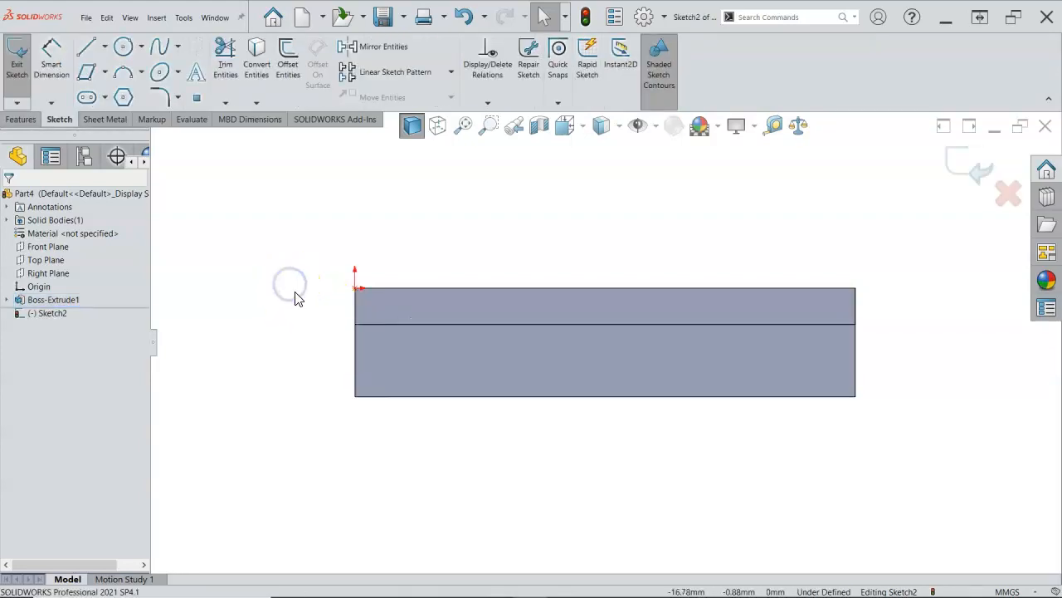
Step: Sketch a circle about 7.6 mm in diameter on the horizontal leg's face, near the end at the origin
left_click(123, 46)
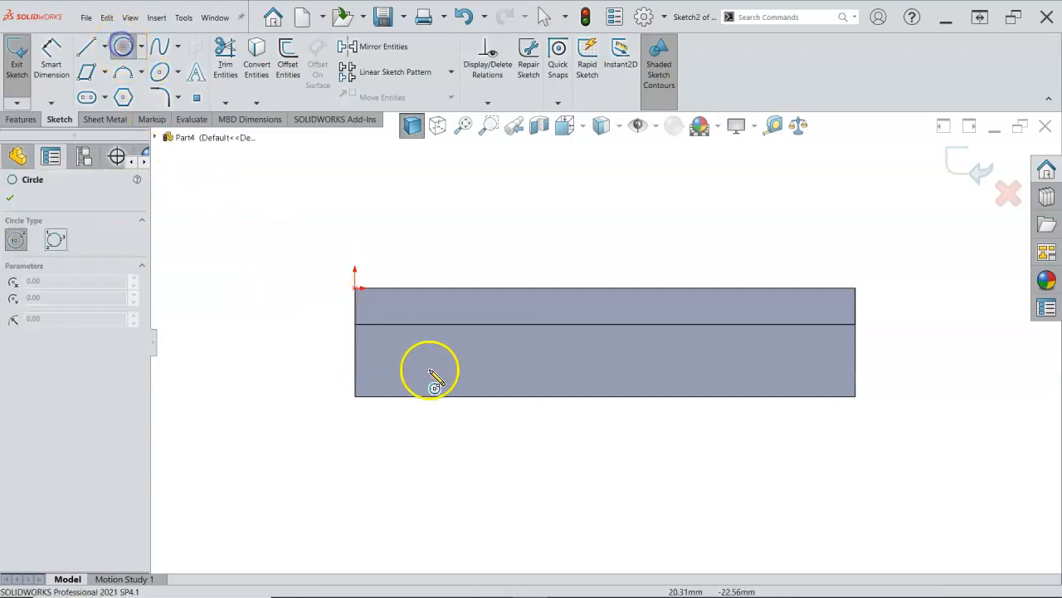
left_click(388, 363)
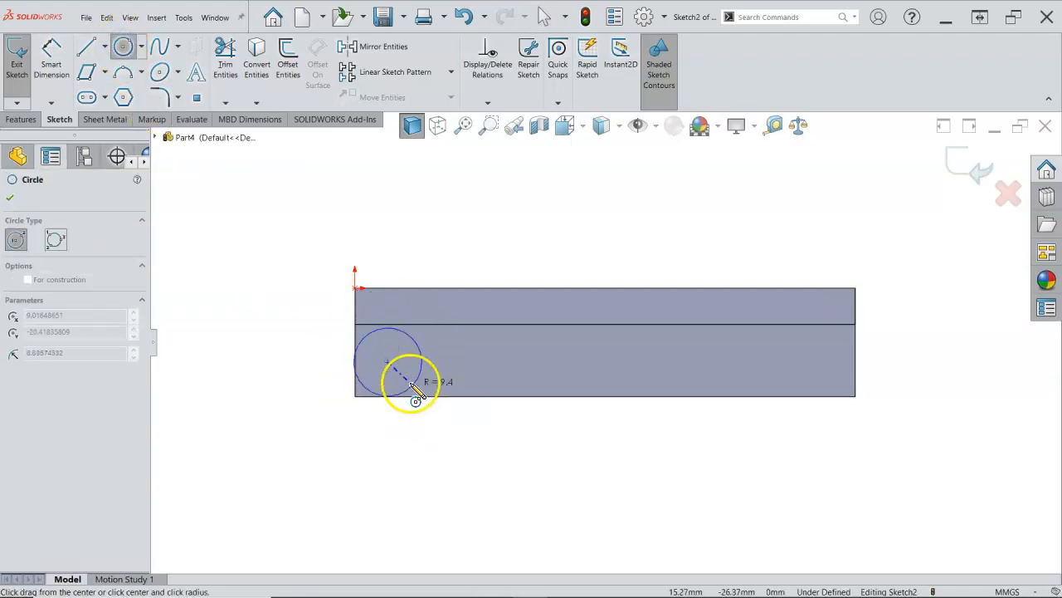
left_click(402, 373)
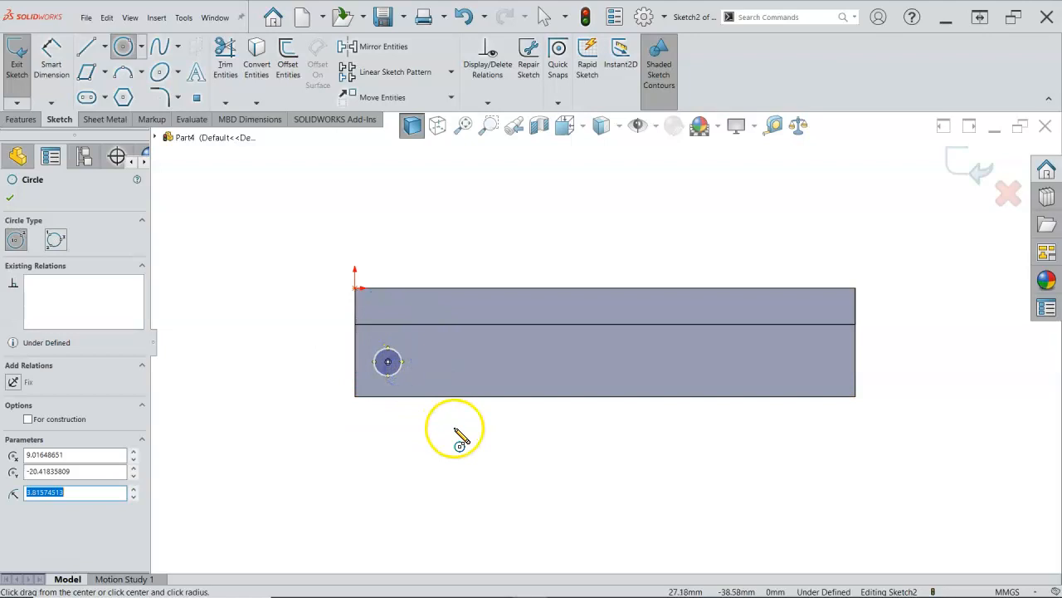
Step: Dimension the circle's diameter as 10 mm
right_click(457, 430)
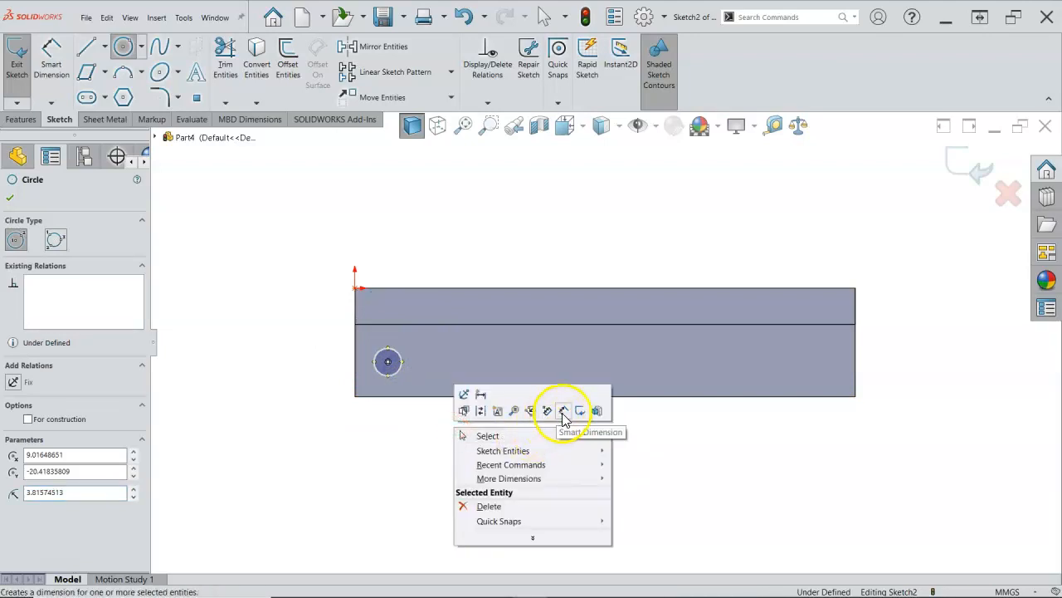
left_click(562, 413)
left_click(399, 372)
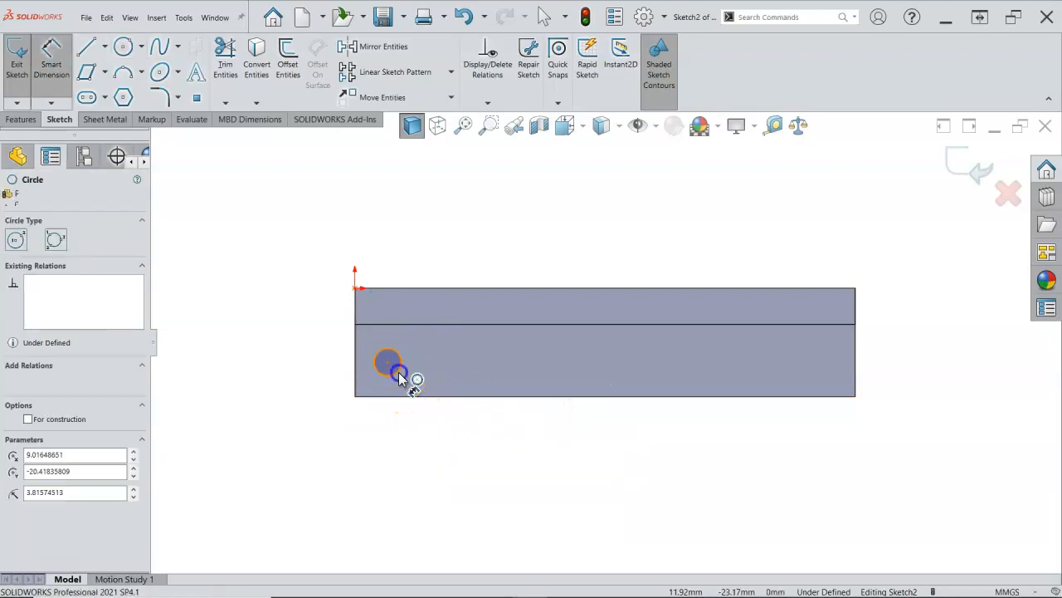
left_click(495, 454)
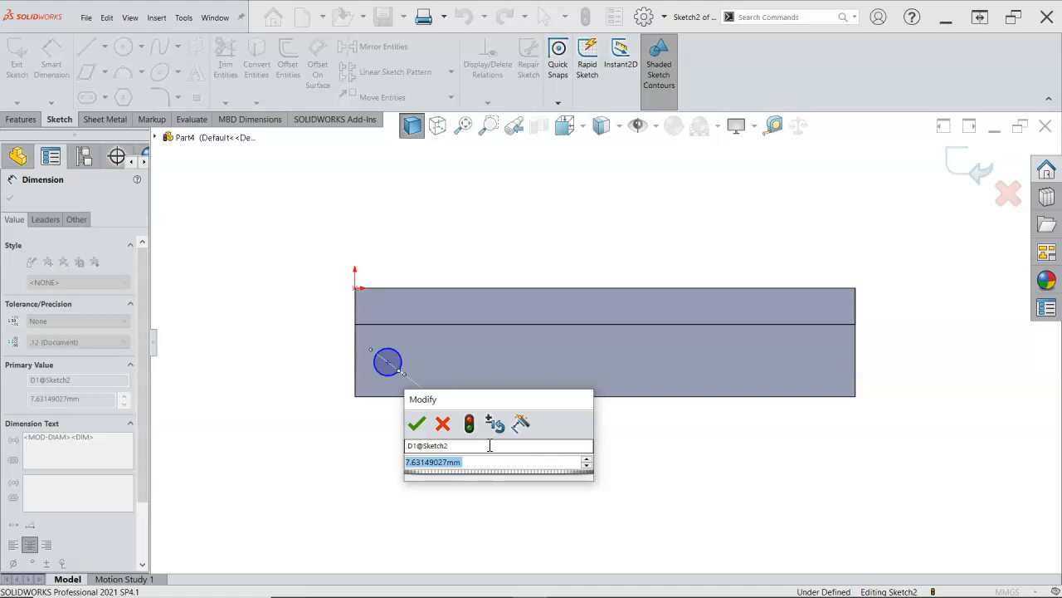
type("10")
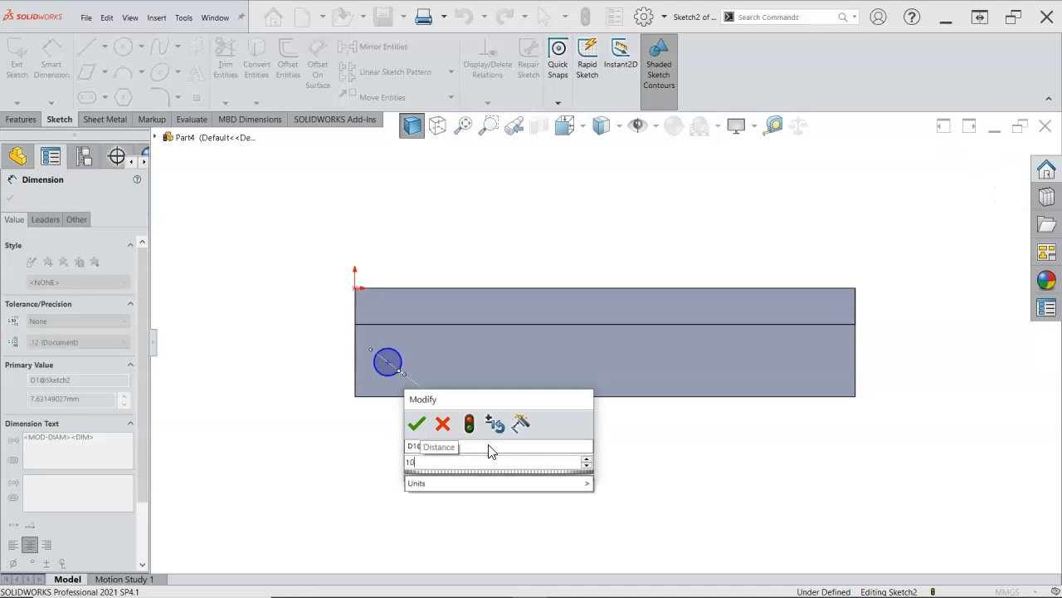
key("Return")
Step: Change the circle's diameter dimension to 8 mm
left_click(462, 449)
left_click(509, 450)
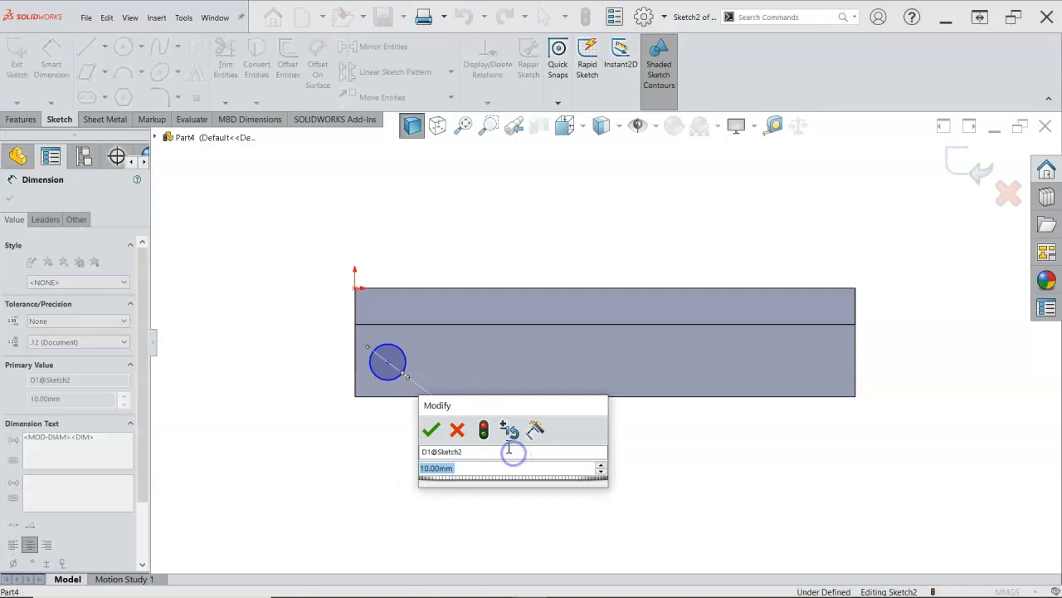
type("8")
key("Return")
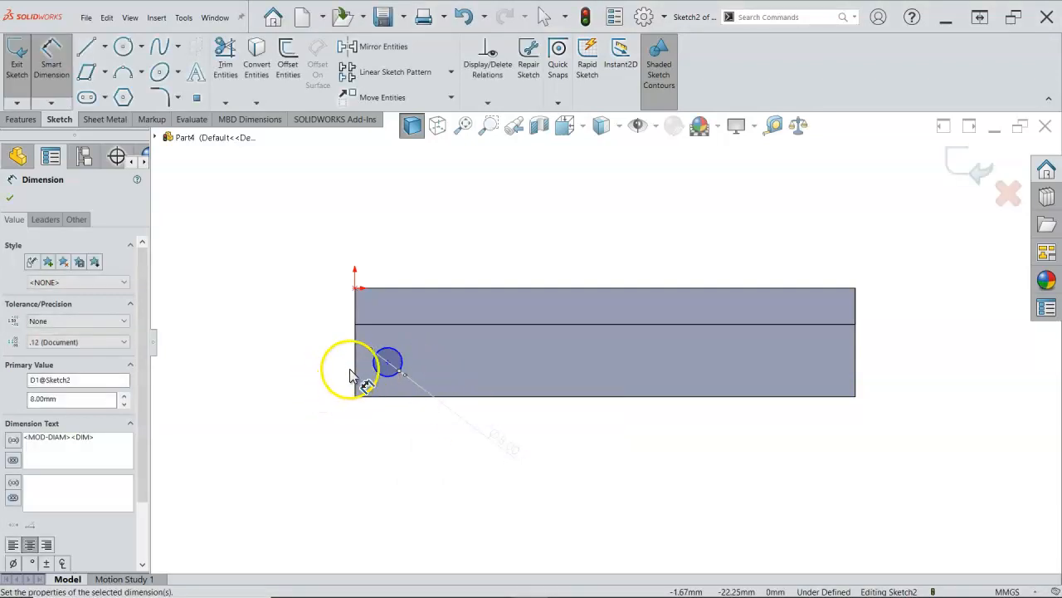
Step: Dimension the distance from the circle's center to the part's long rear edge as 16.8 mm
left_click(377, 366)
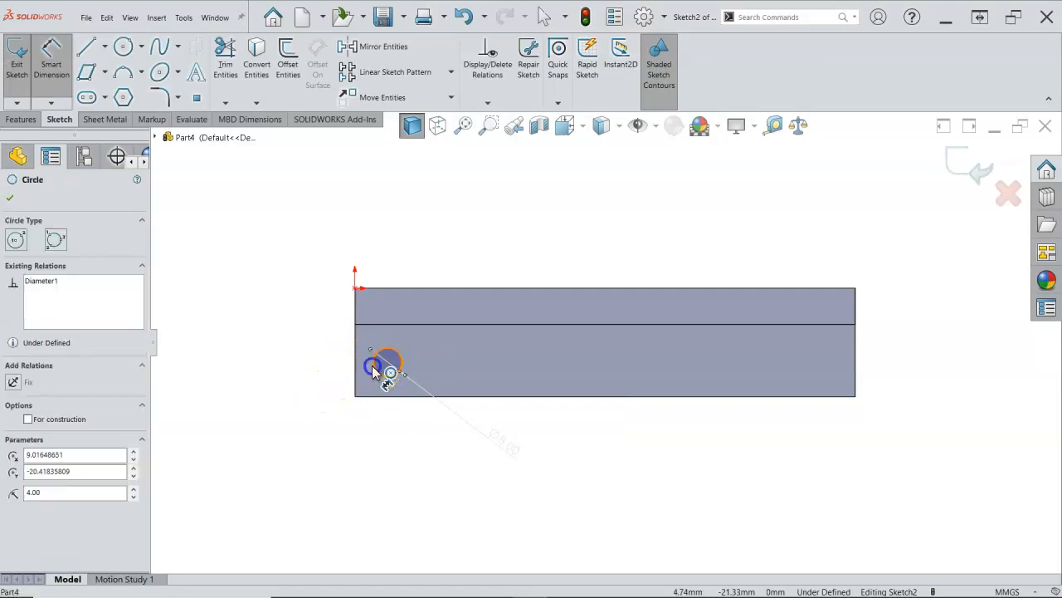
left_click(382, 289)
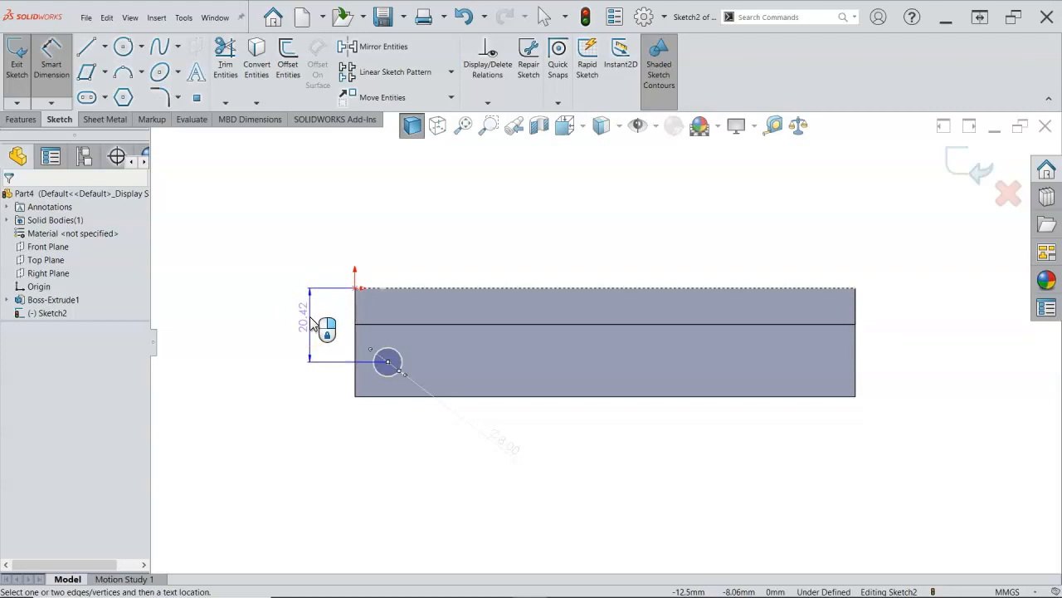
left_click(310, 319)
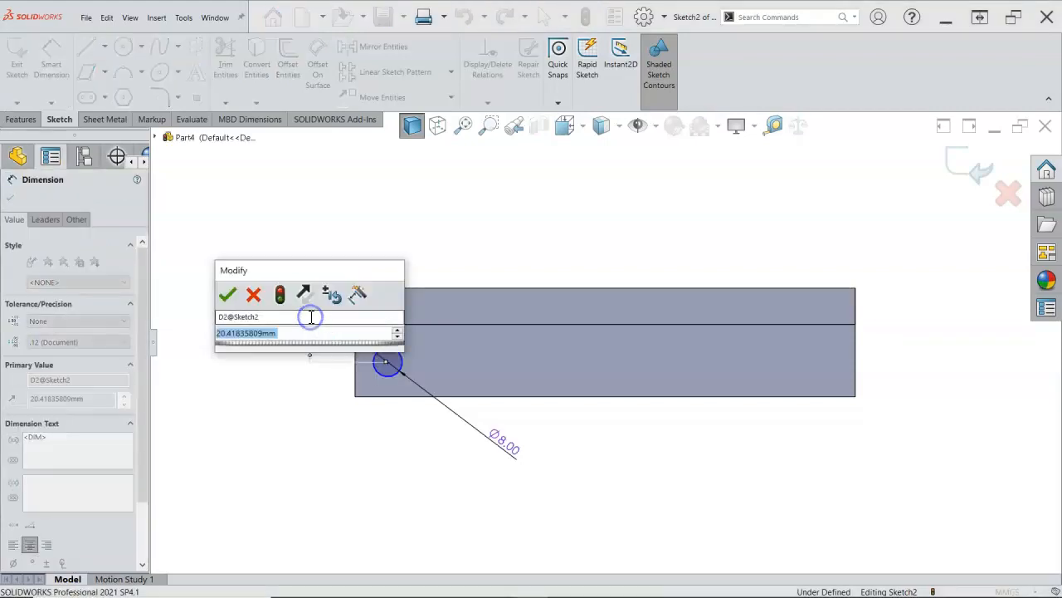
type("1")
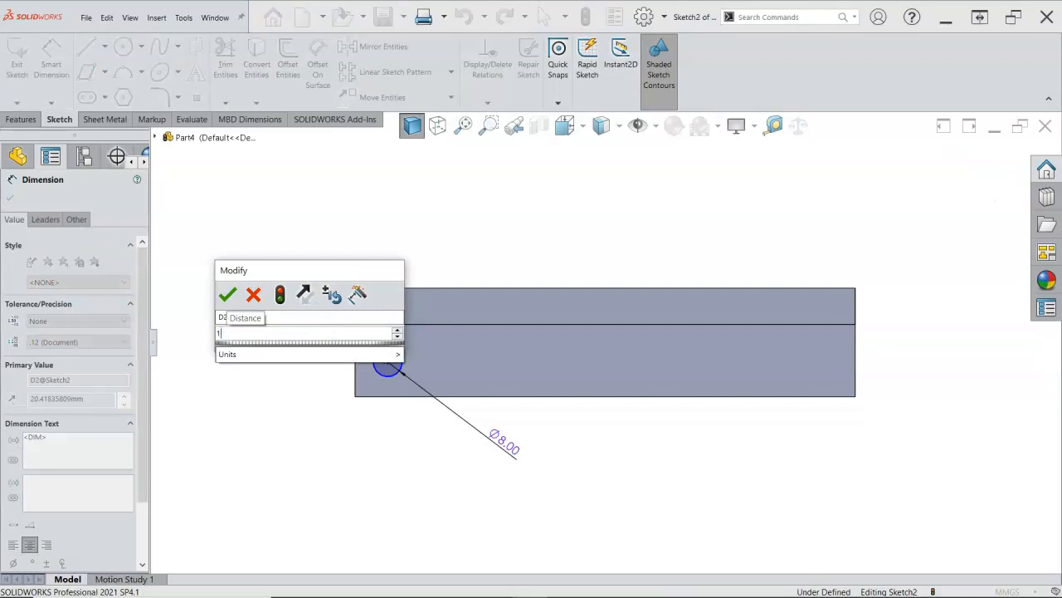
type("6.8")
key("Return")
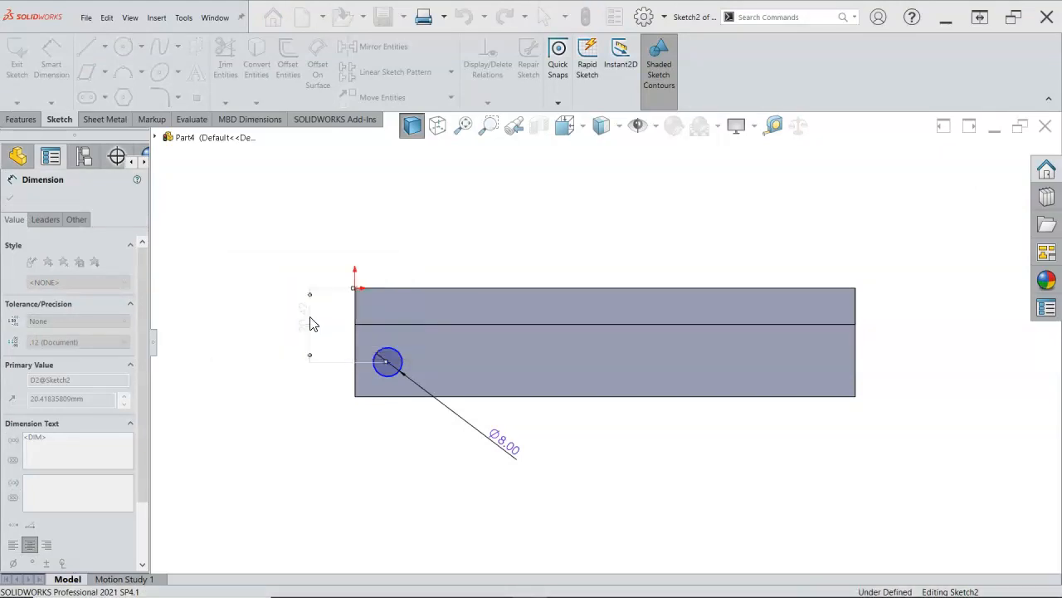
Step: Dimension the distance from the circle's center to the part's short end edge at the origin as 7.96 mm
left_click(369, 380)
left_click(370, 435)
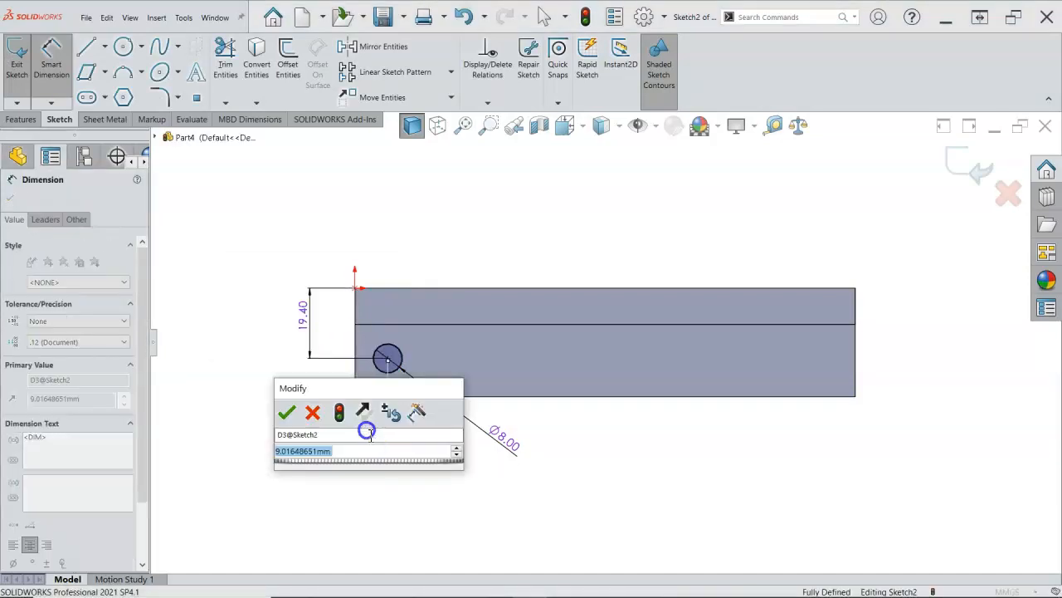
type("7.96")
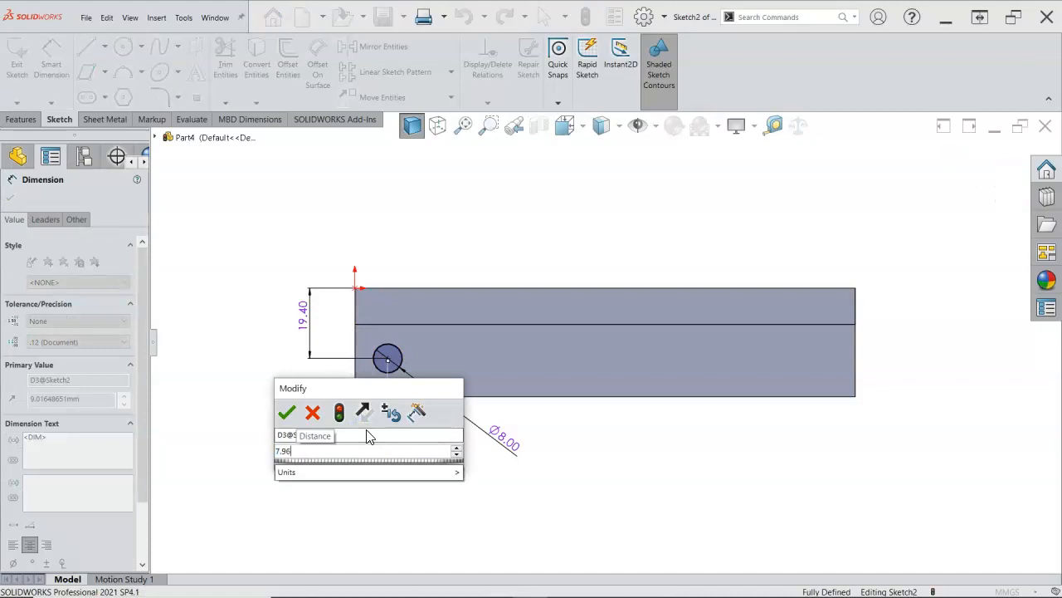
key("Return")
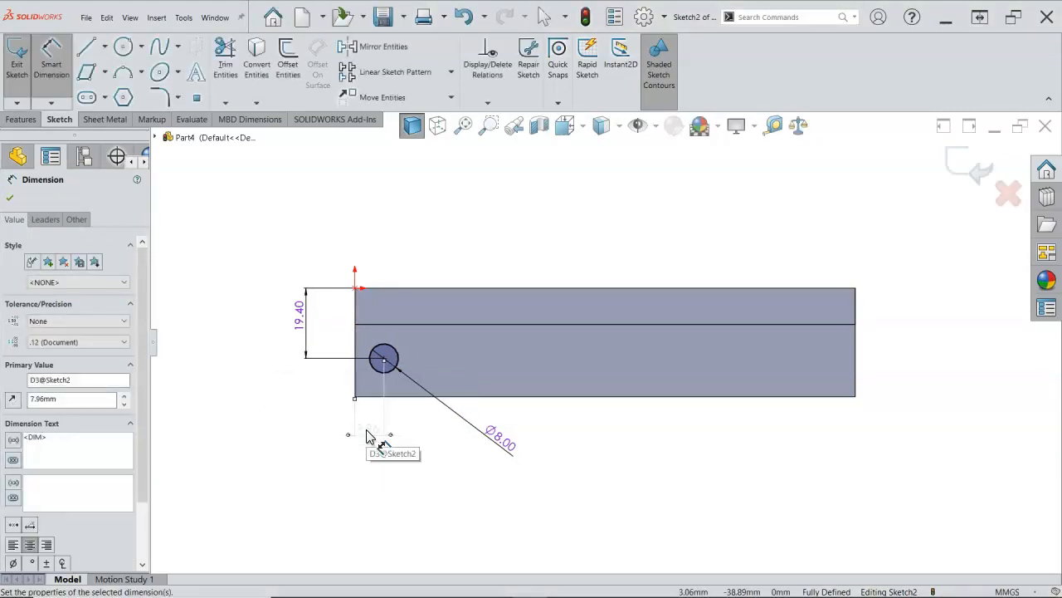
right_click(306, 402)
left_click(340, 433)
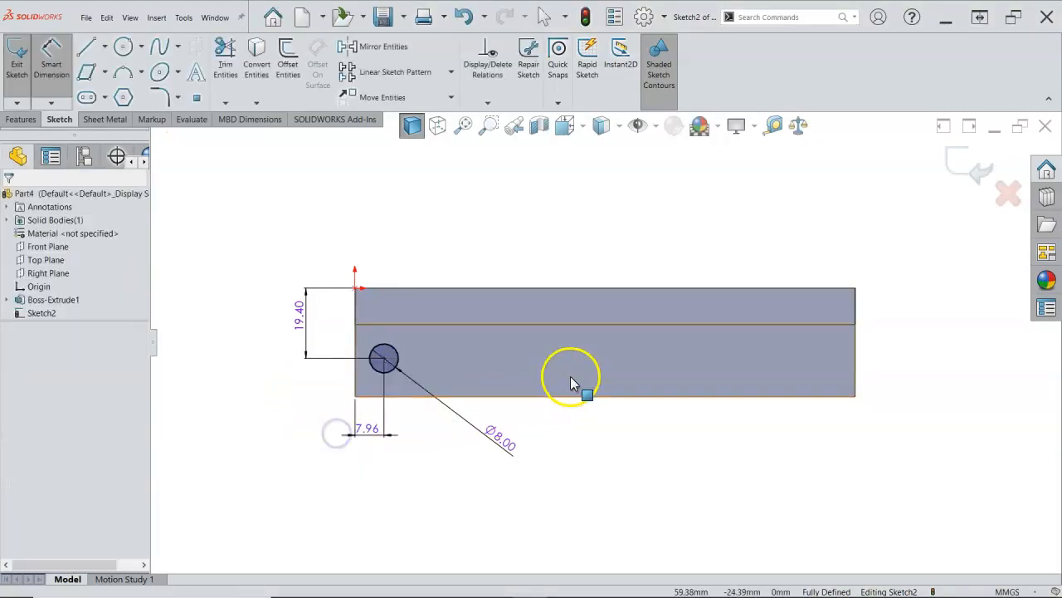
Step: Start a linear sketch pattern along the X-axis with a dimensioned 20 mm spacing and 8 instances
scroll(565, 370, "down", 2)
scroll(597, 327, "up", 1)
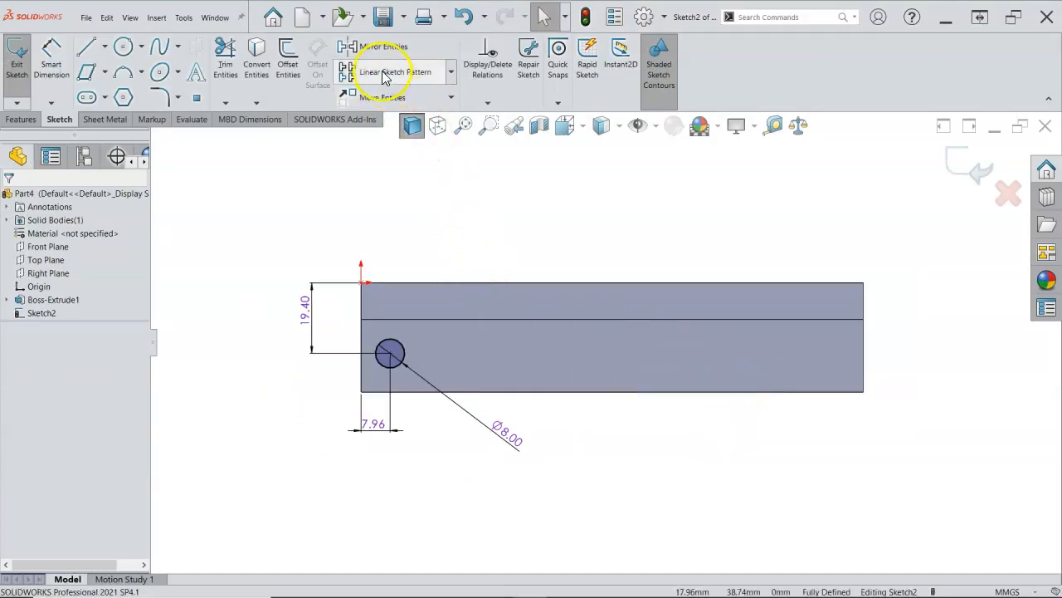
left_click(384, 73)
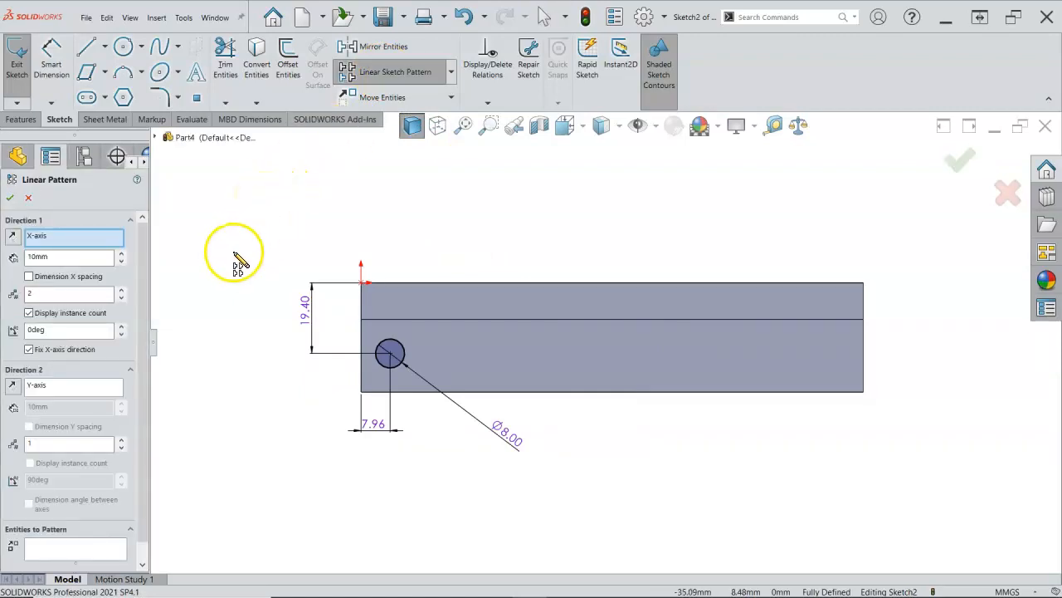
left_click(70, 259)
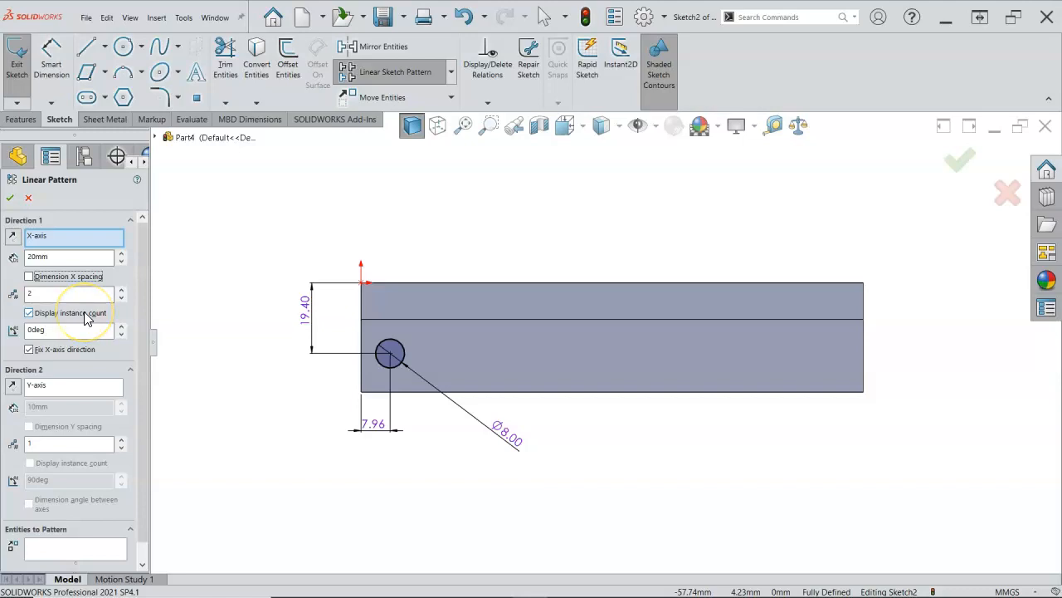
left_click(29, 279)
left_click(39, 295)
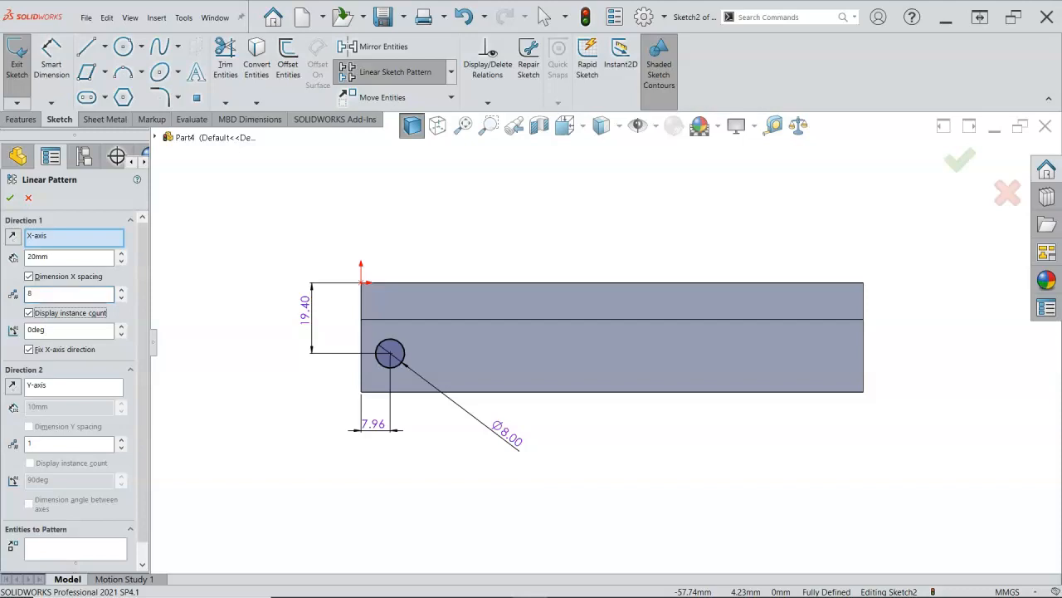
left_click(56, 331)
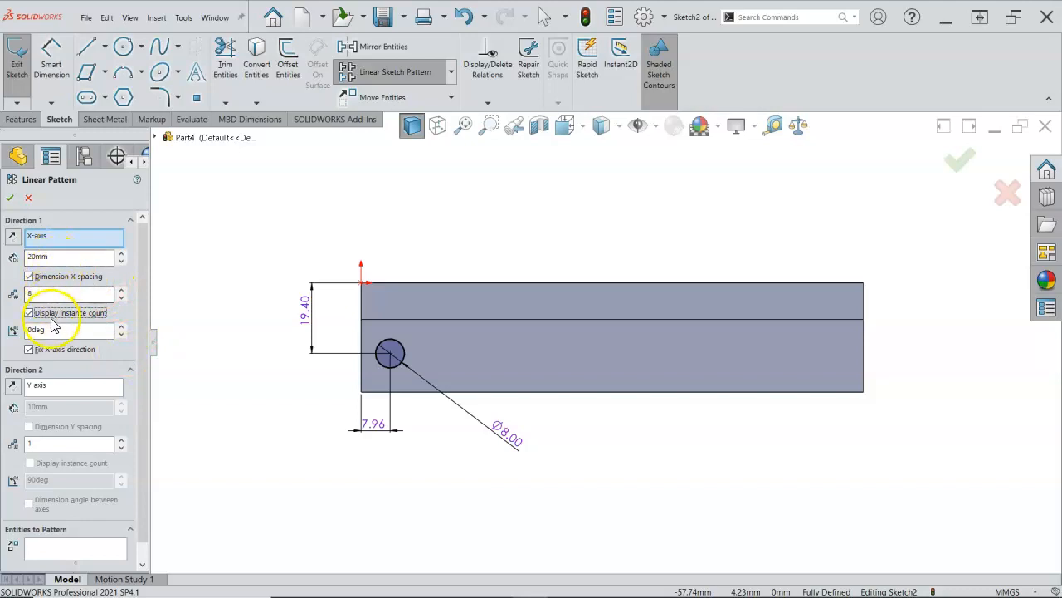
left_click(57, 352)
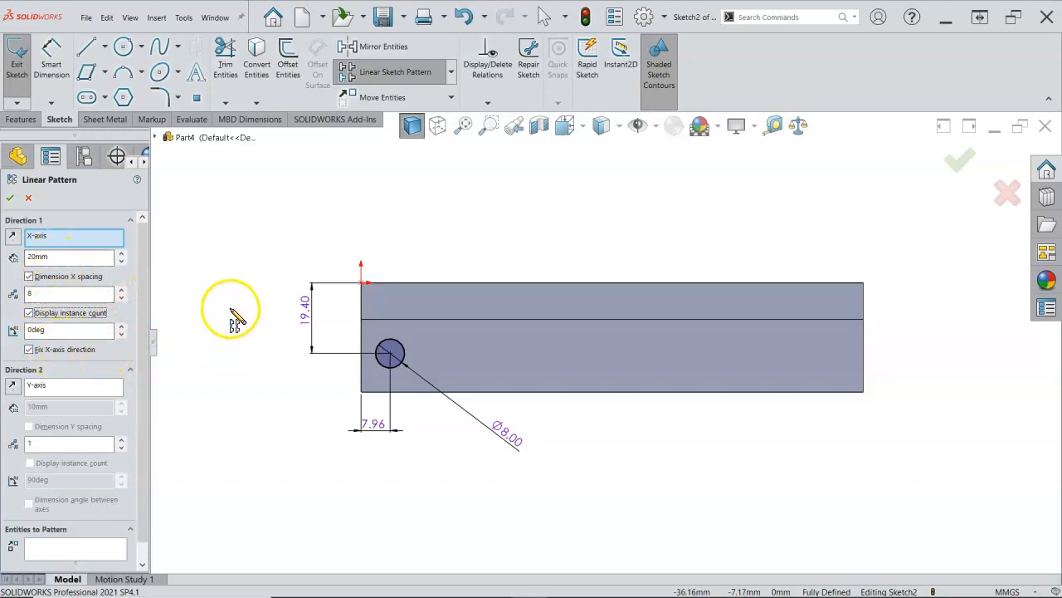
Step: Choose the 8 mm circle as the entity to pattern and apply the linear pattern
left_click(71, 237)
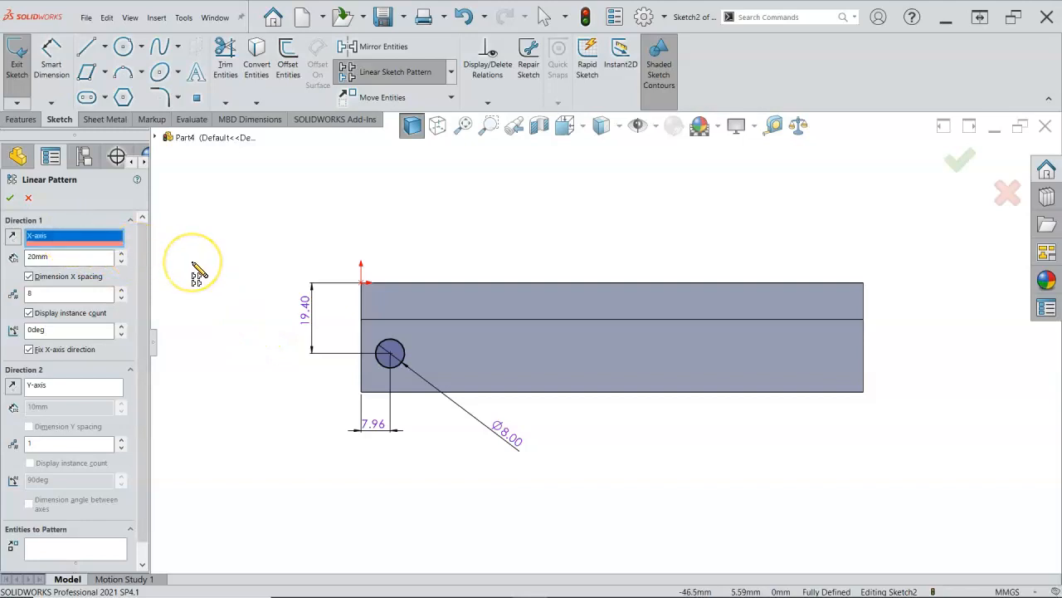
left_click(193, 263)
scroll(428, 385, "up", 2)
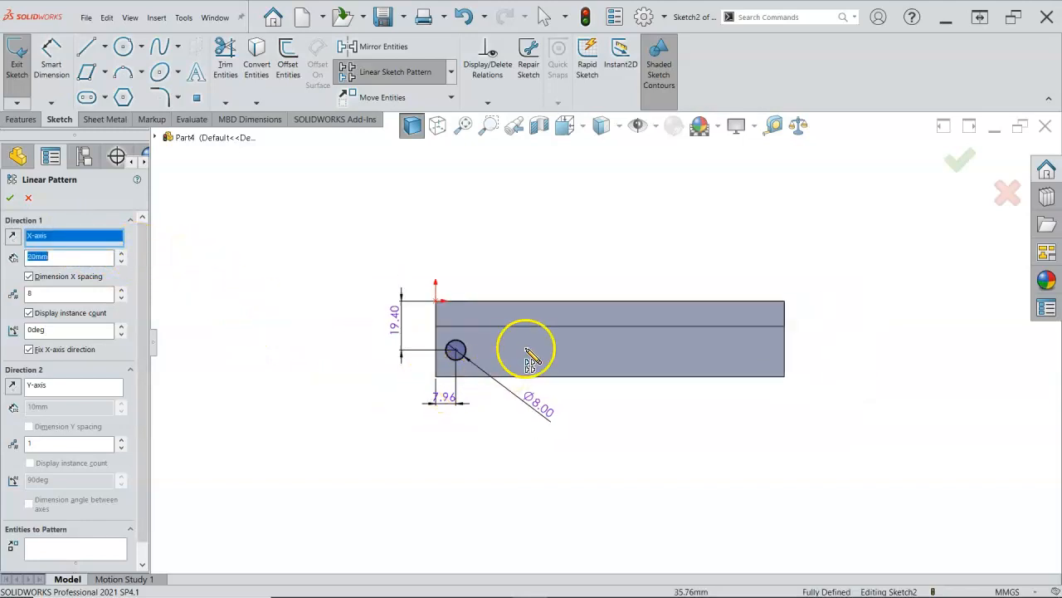
scroll(521, 342, "down", 1)
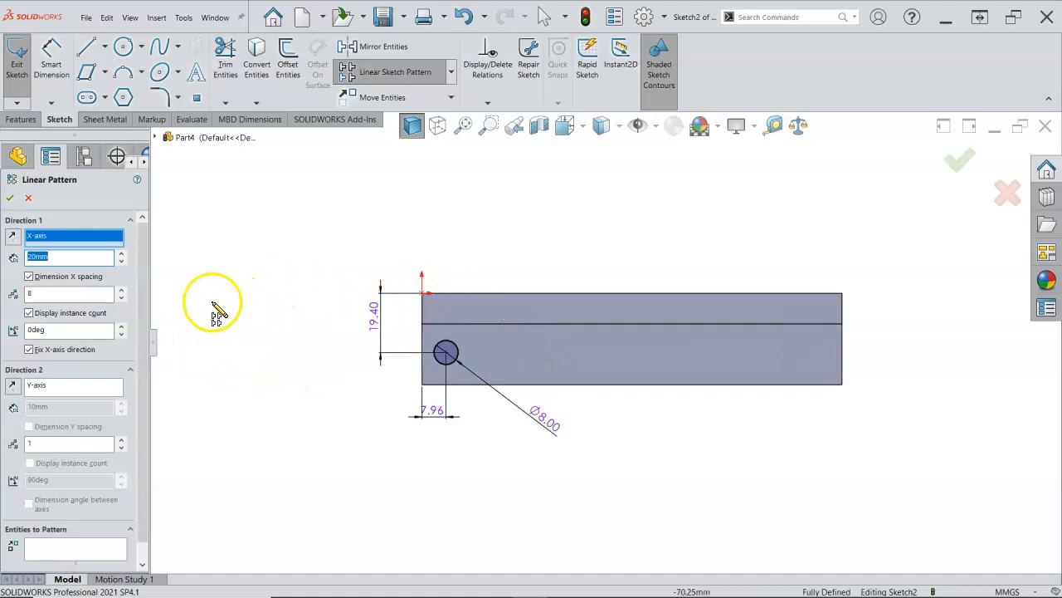
scroll(142, 308, "down", 2)
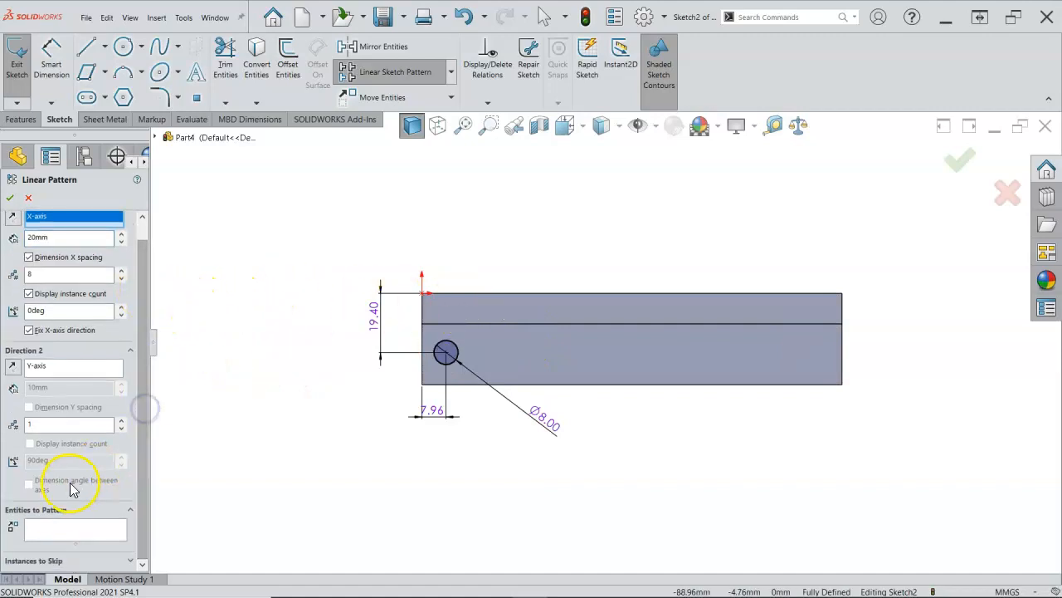
left_click(54, 531)
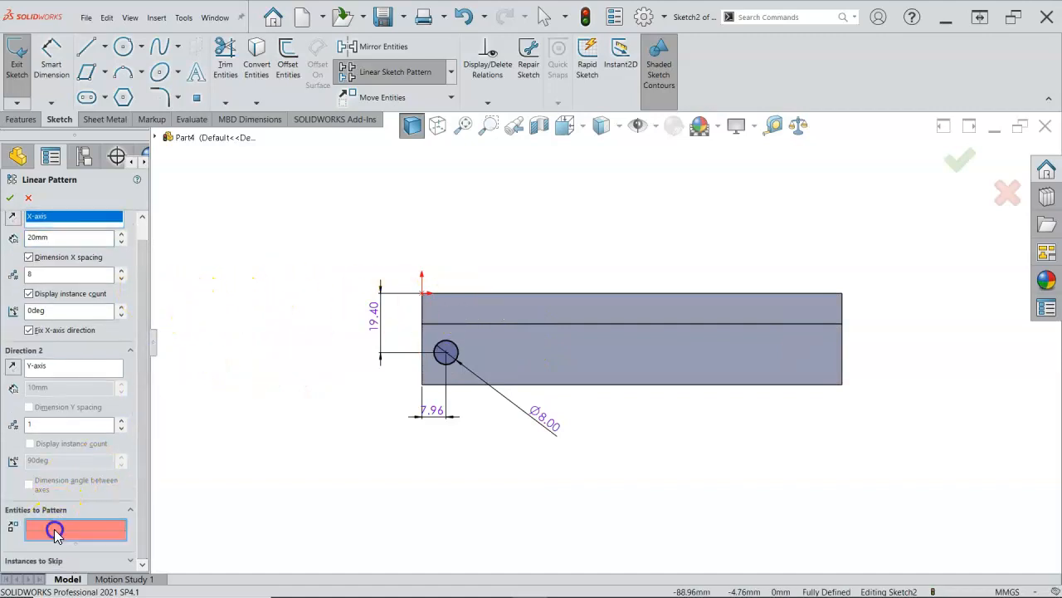
left_click(459, 354)
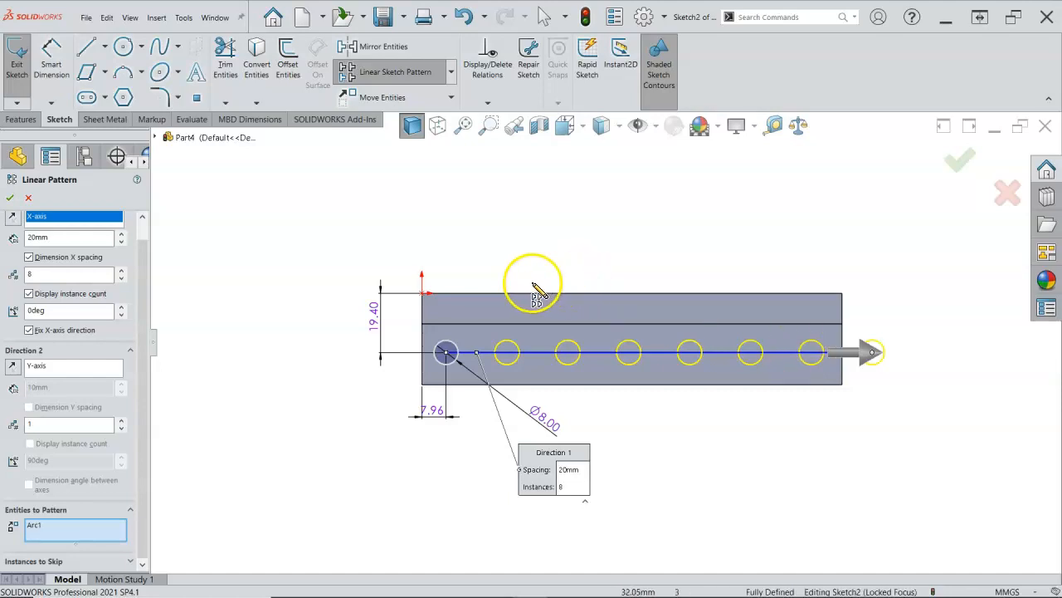
left_click(10, 198)
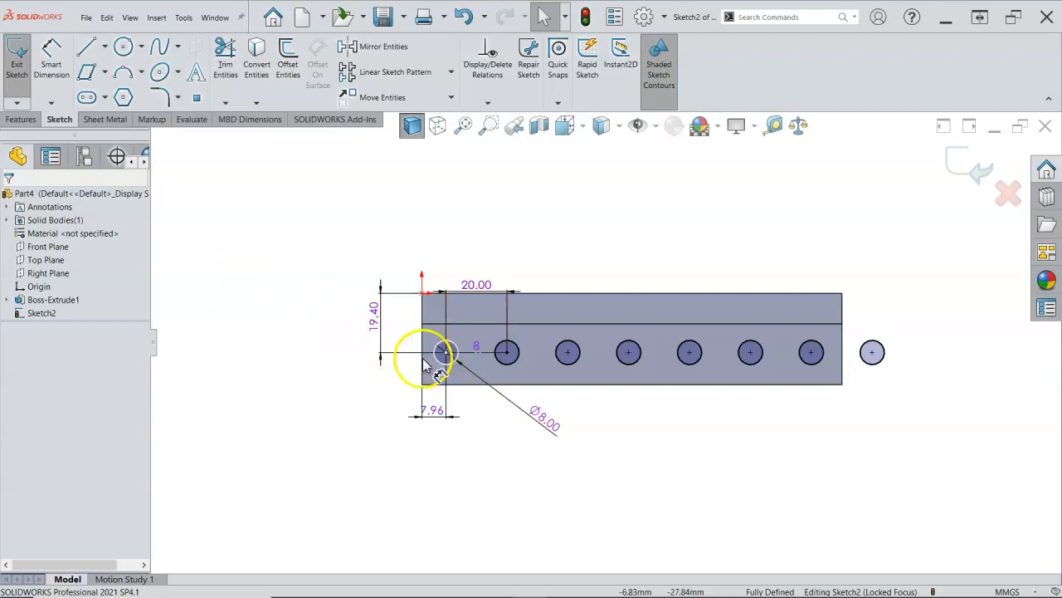
Step: View the patterned circles along the horizontal leg in 3D and close the hole sketch
mouse_move(323, 368)
middle_mouse_down()
mouse_move(336, 327)
mouse_move(318, 207)
mouse_move(268, 221)
mouse_move(287, 263)
mouse_move(308, 265)
middle_mouse_up()
scroll(606, 332, "up", 4)
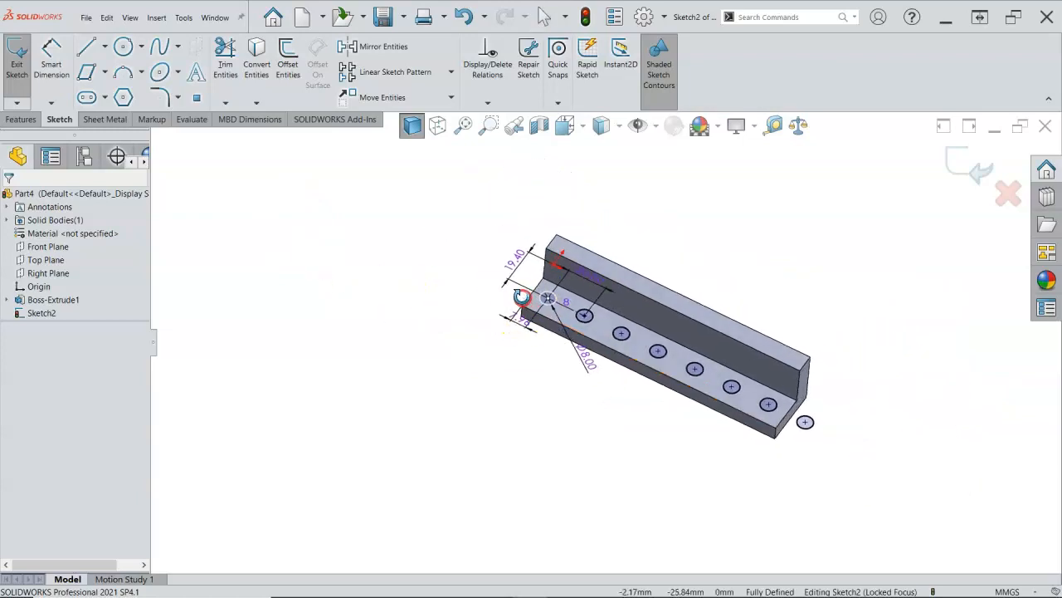
middle_click_drag(714, 282, 717, 266)
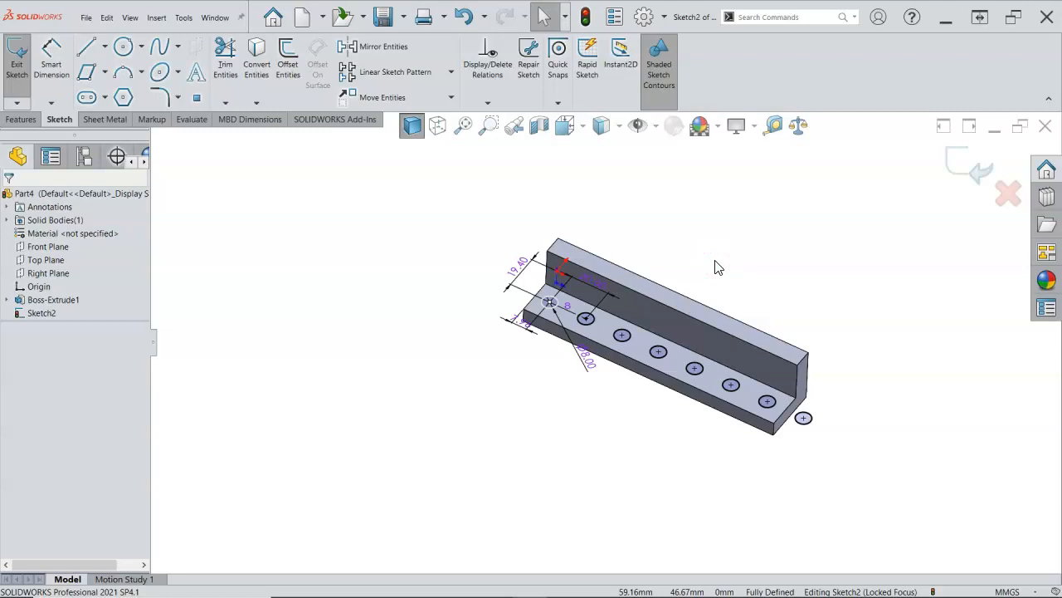
scroll(811, 254, "down", 1)
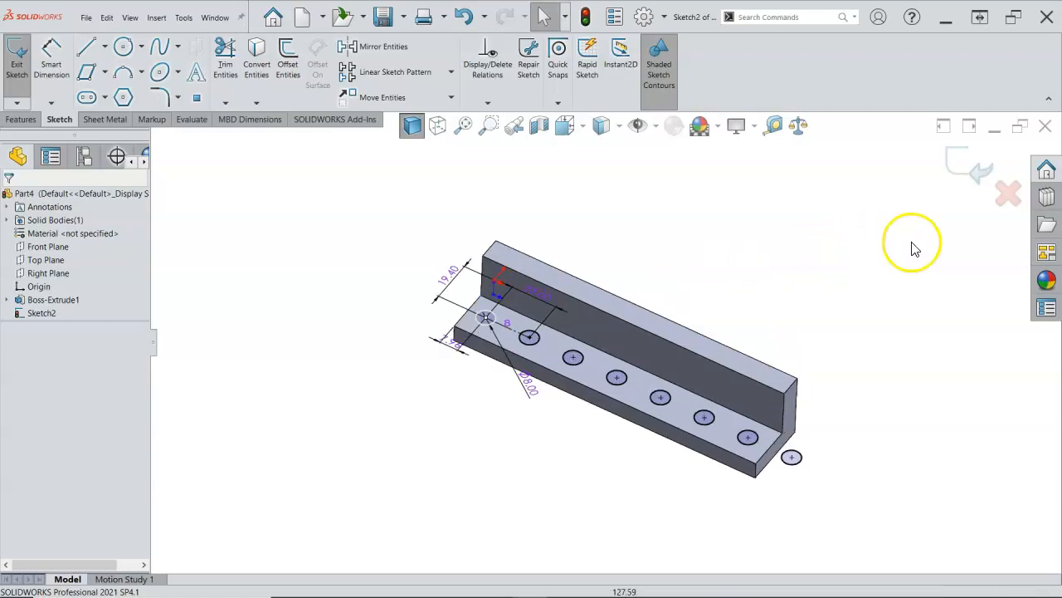
left_click(965, 167)
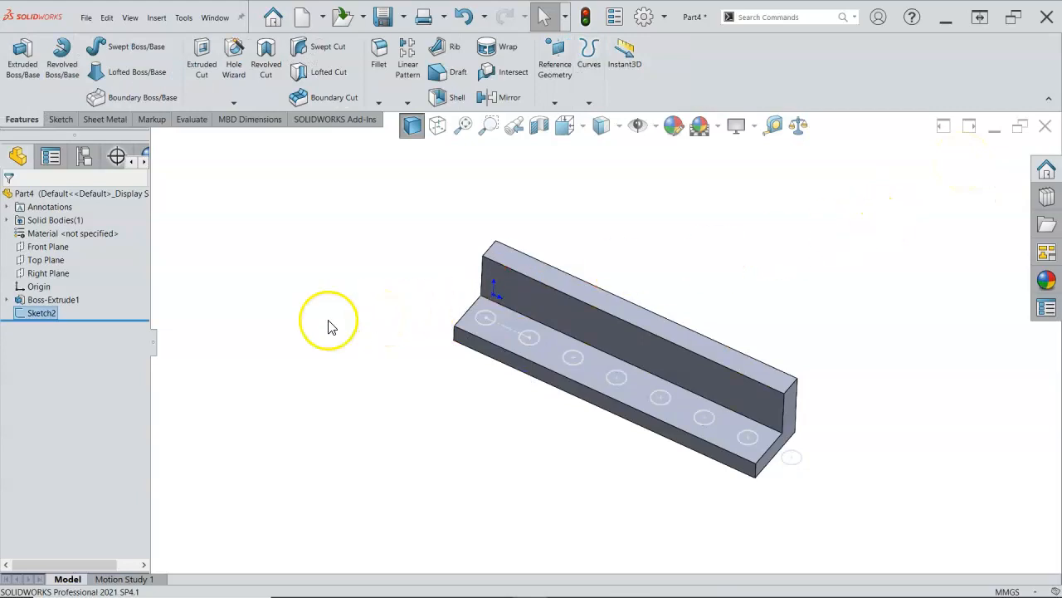
Step: Set the base extrusion's length to 160 mm and rebuild the part
double_click(50, 300)
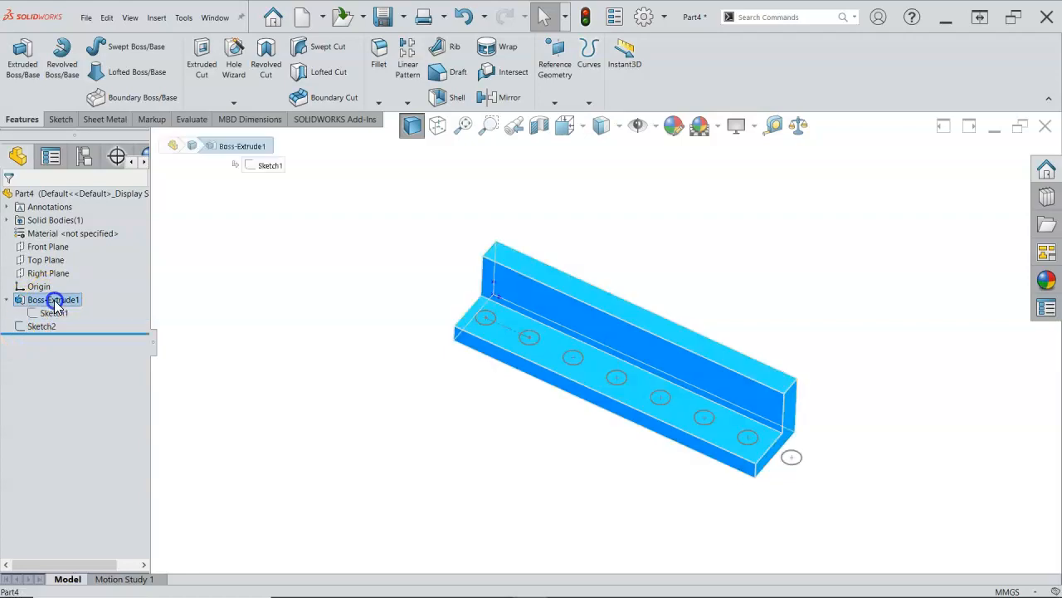
left_click(644, 294)
double_click(644, 292)
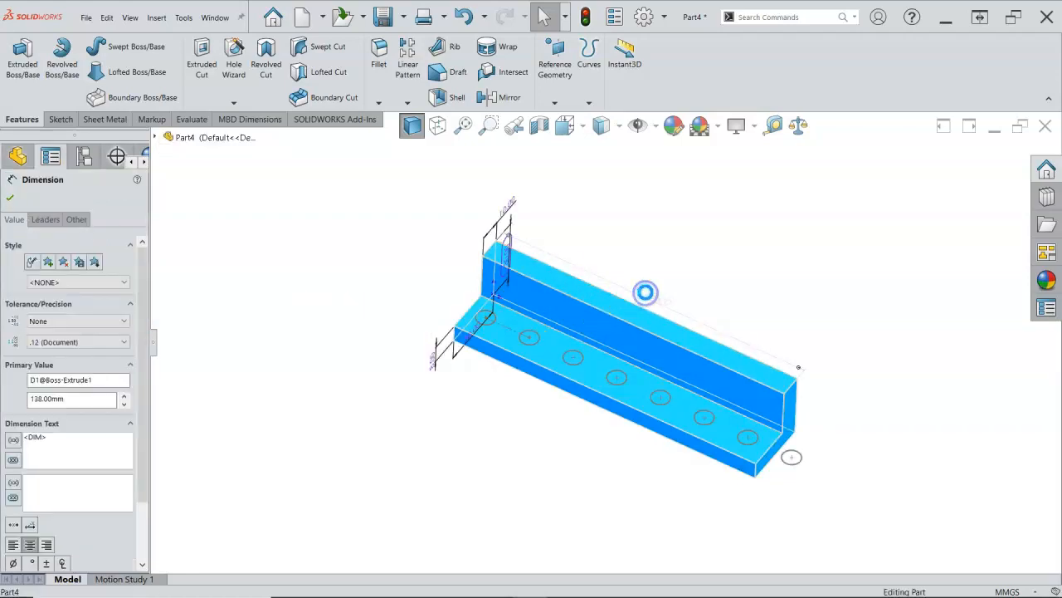
type("160")
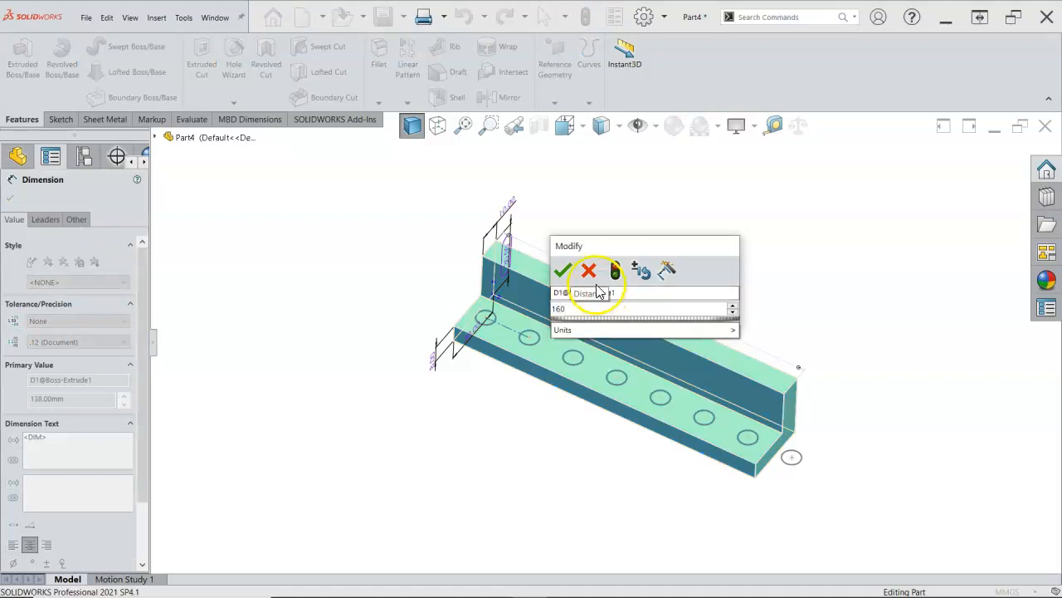
left_click(563, 269)
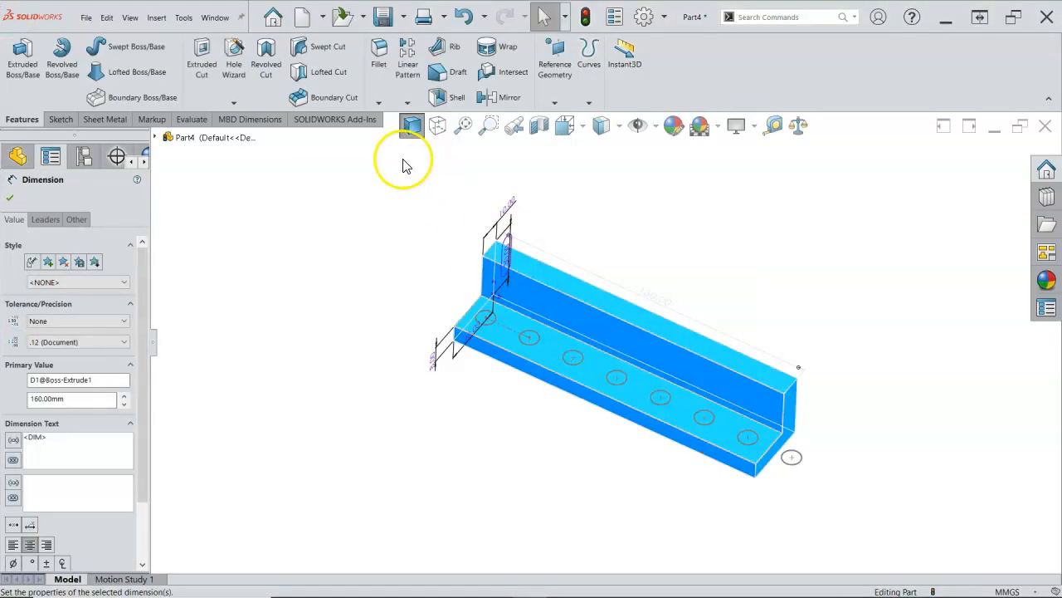
left_click(586, 19)
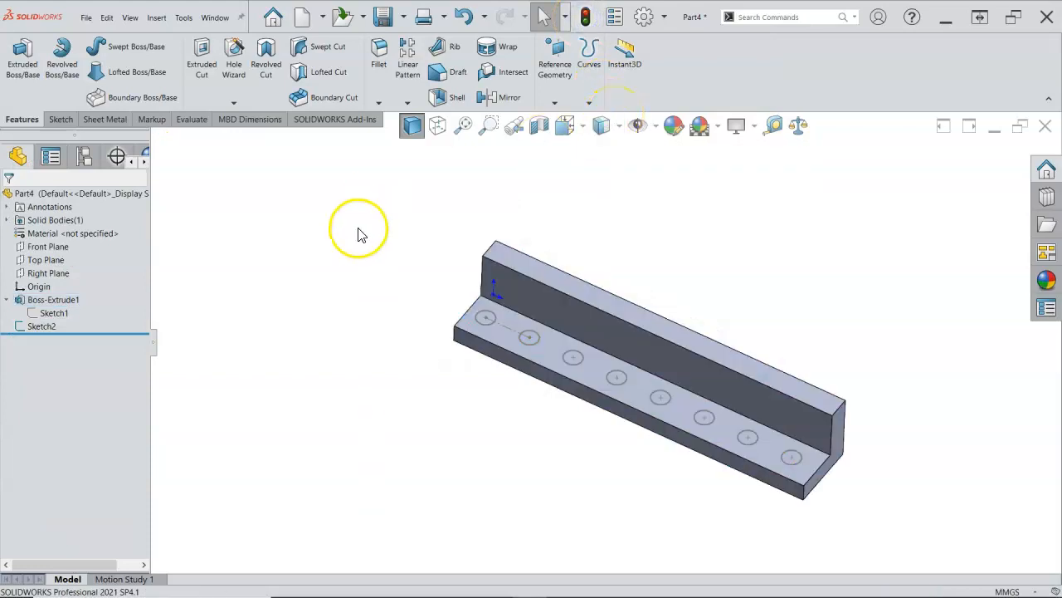
Step: Reopen the hole sketch and extrude-cut all eight circles through the horizontal leg with the Up To Next end condition
right_click(35, 326)
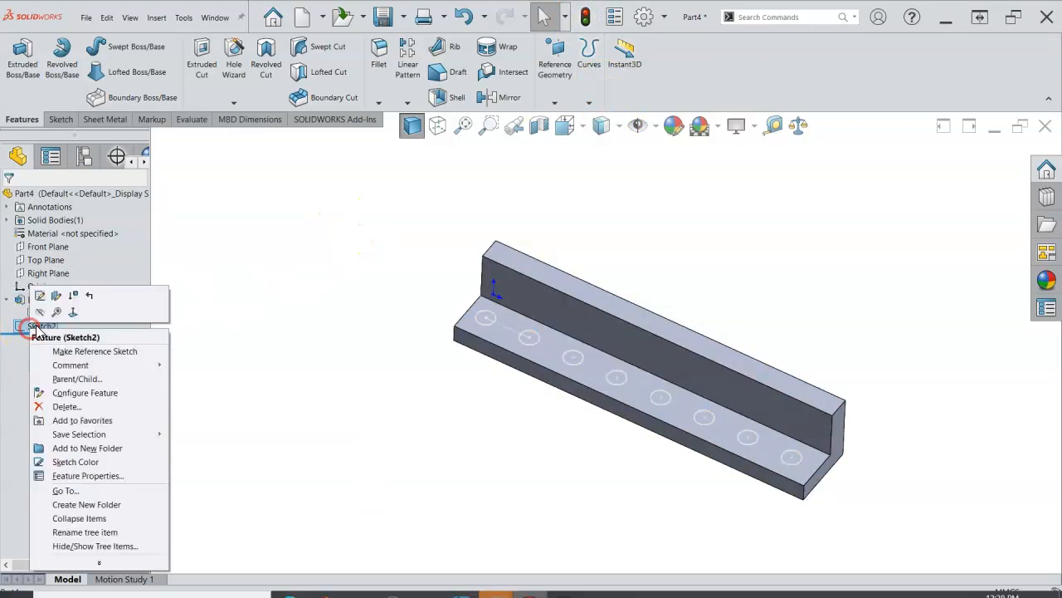
left_click(39, 294)
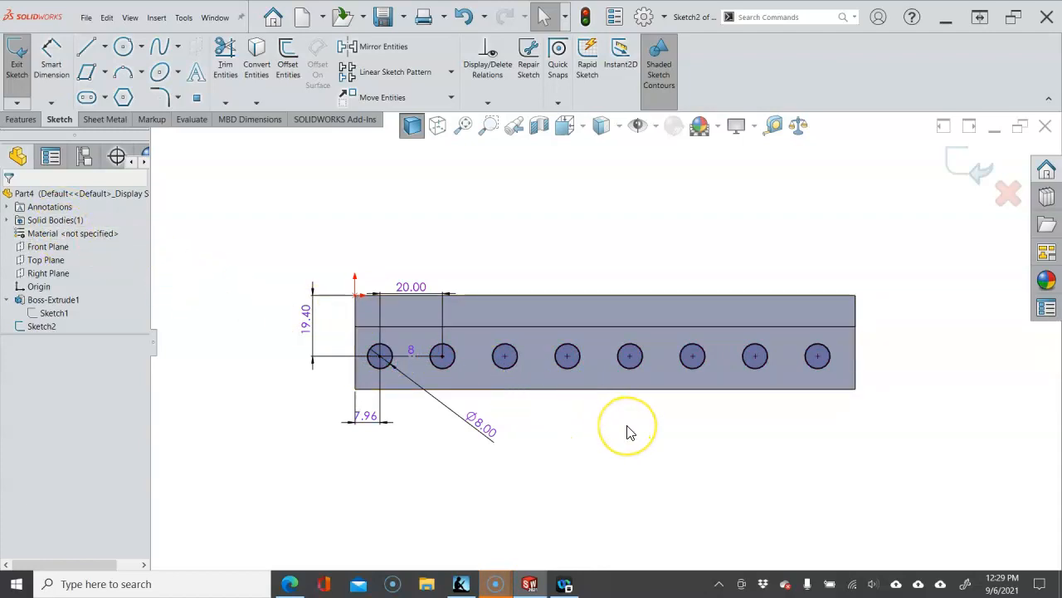
mouse_move(627, 429)
middle_mouse_down()
mouse_move(629, 363)
mouse_move(600, 273)
mouse_move(507, 274)
mouse_move(581, 304)
mouse_move(599, 338)
middle_mouse_up()
left_click(292, 207)
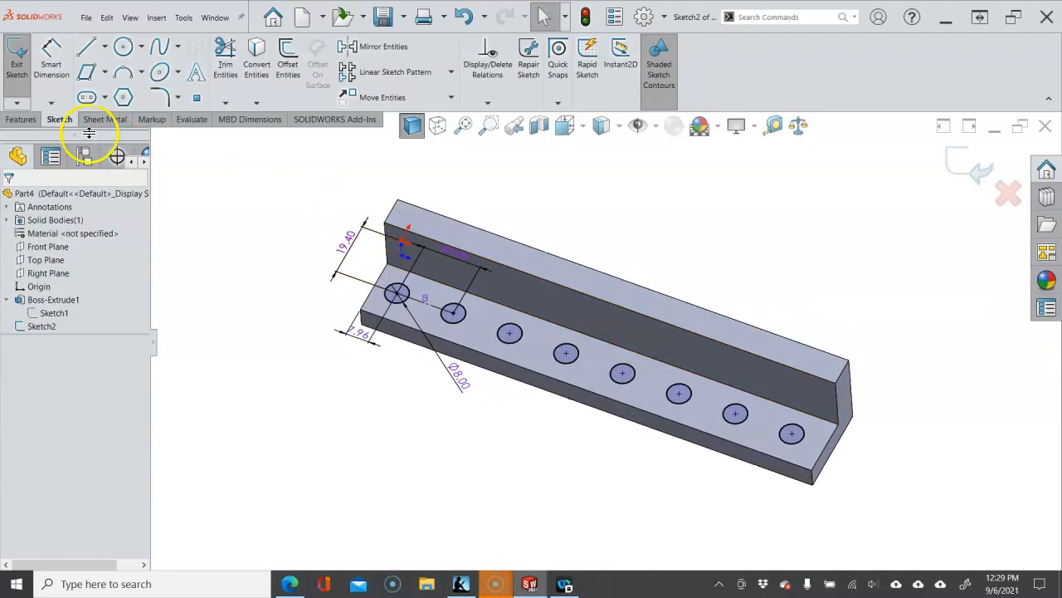
left_click(21, 118)
left_click(200, 69)
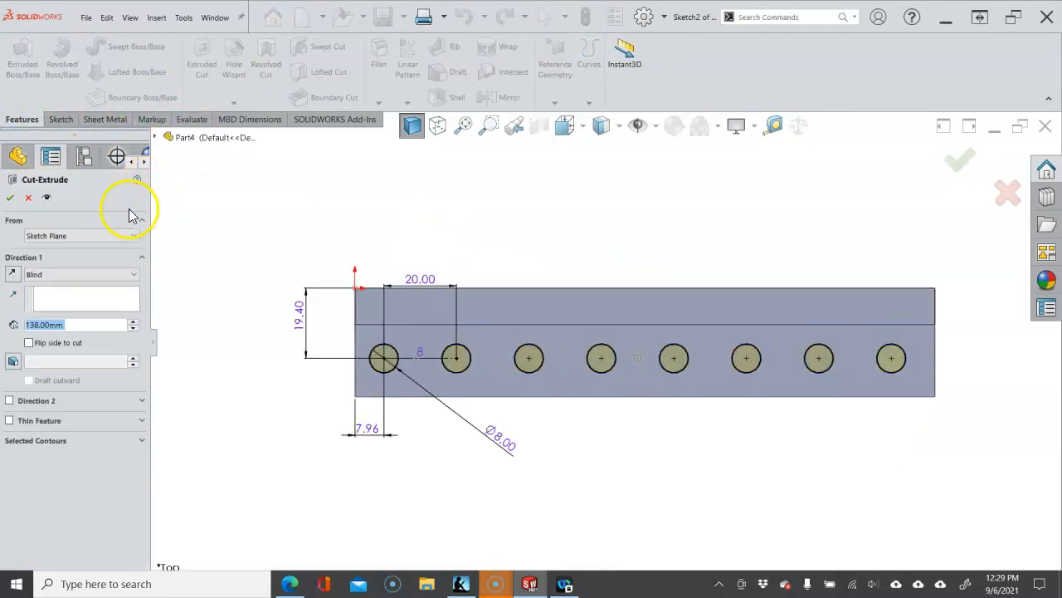
left_click(78, 274)
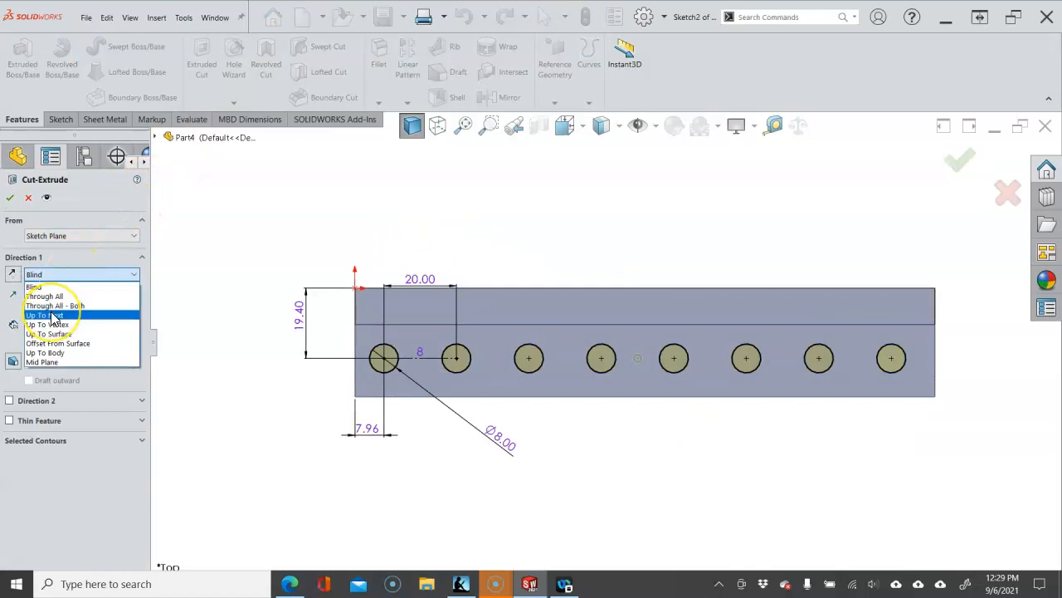
left_click(53, 319)
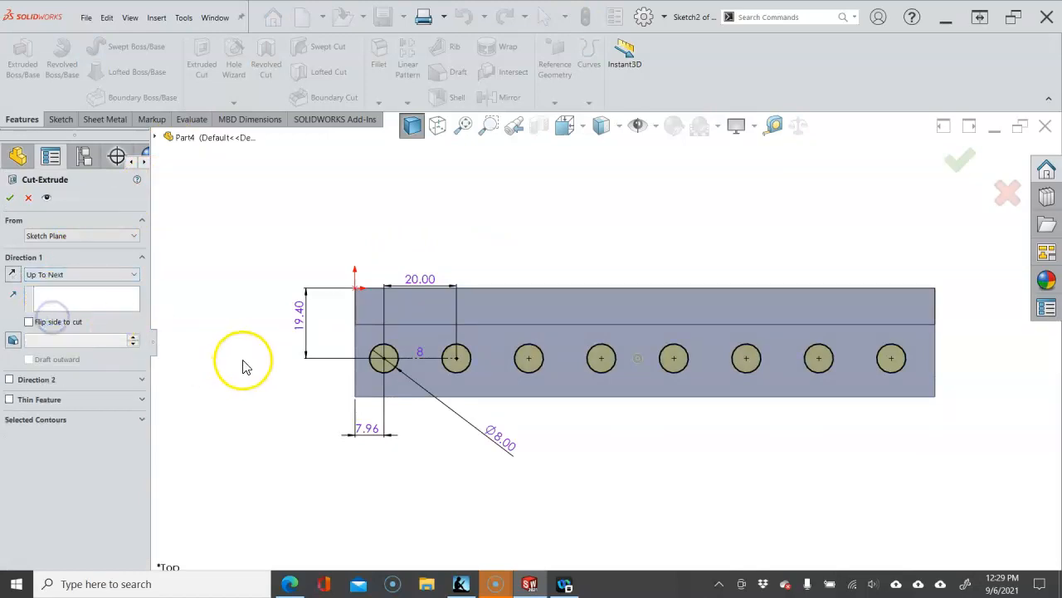
mouse_move(329, 391)
middle_mouse_down()
mouse_move(341, 214)
mouse_move(311, 153)
mouse_move(293, 171)
middle_mouse_up()
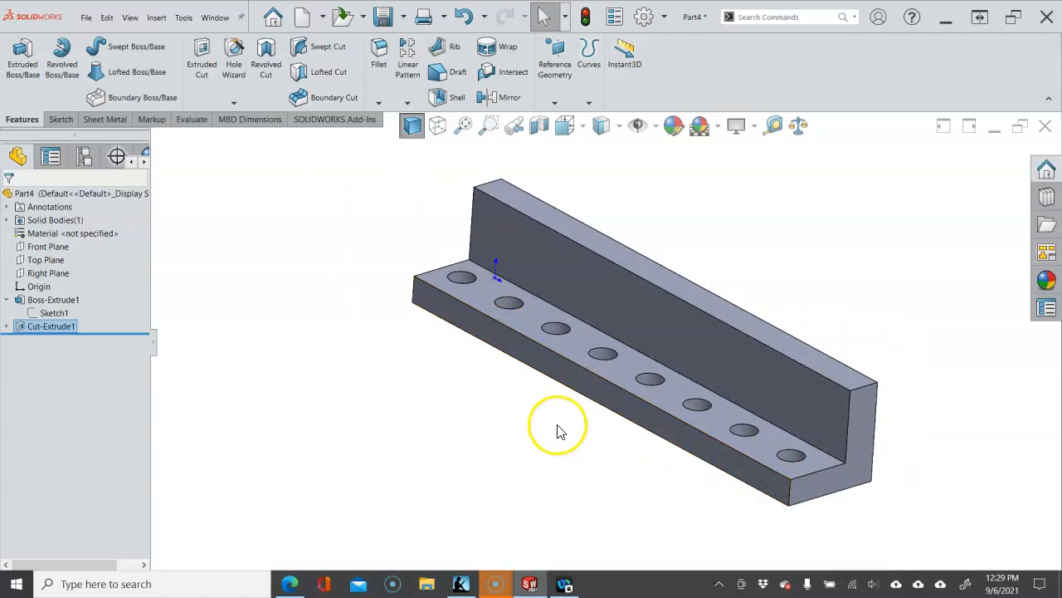
left_click(646, 516)
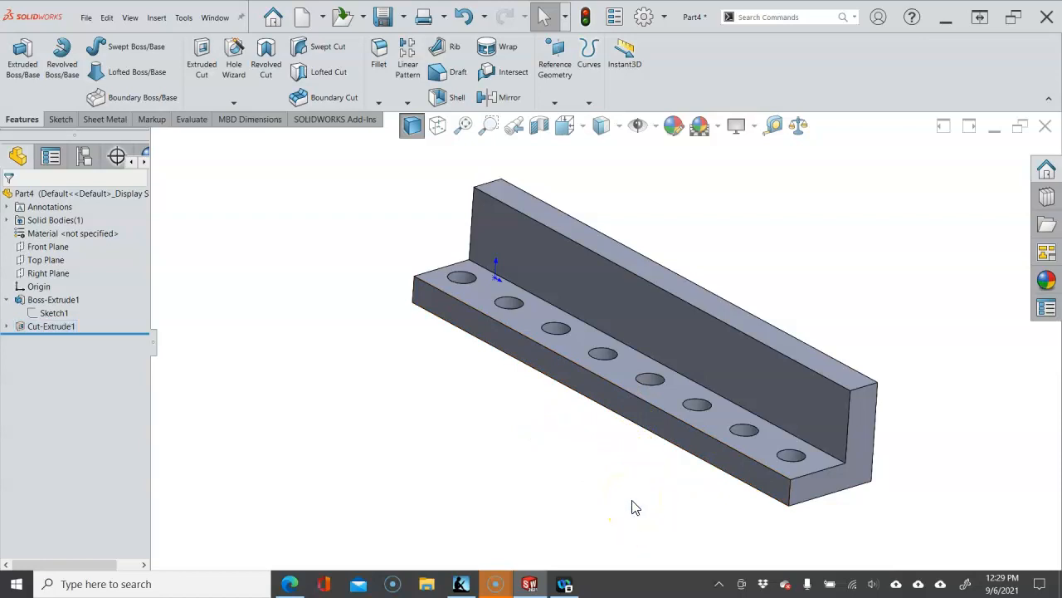
middle_click_drag(553, 443, 581, 484)
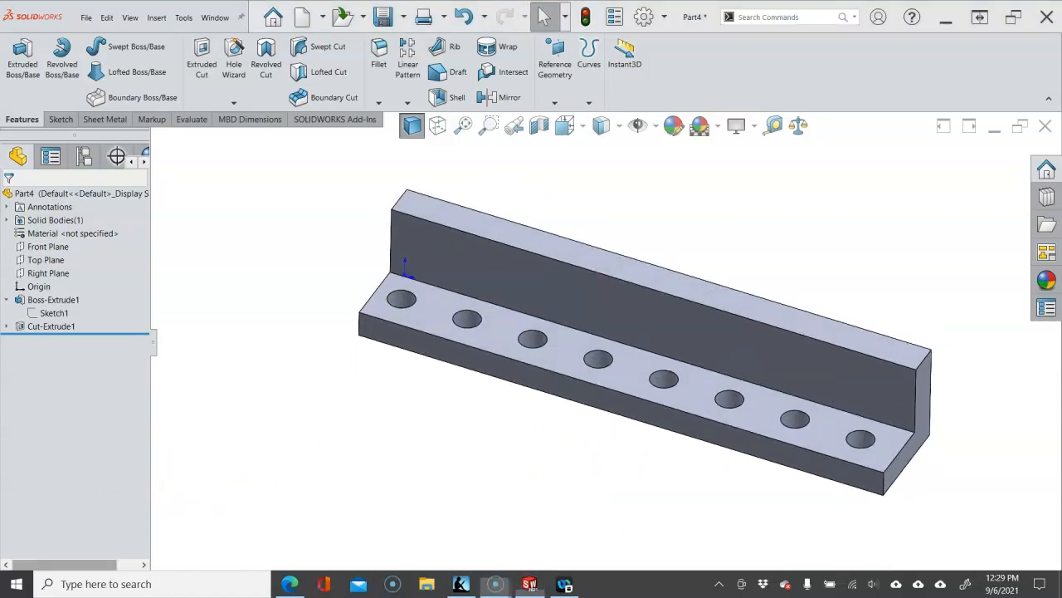
Step: Open a new sketch on the long inner face of the vertical leg, viewed straight on
left_click(454, 261)
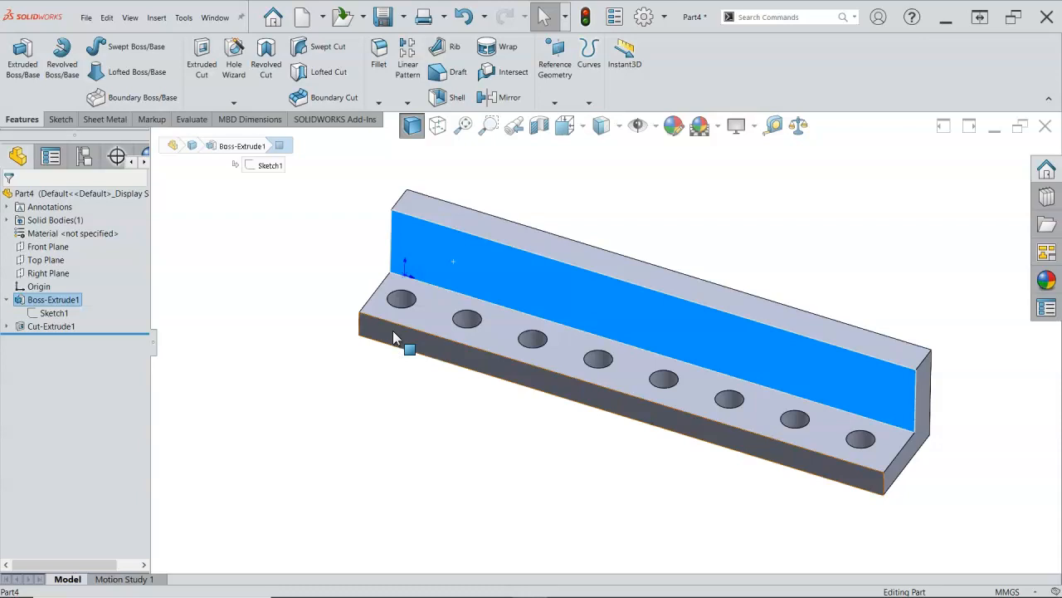
key("ctrl+8")
scroll(689, 341, "up", 1)
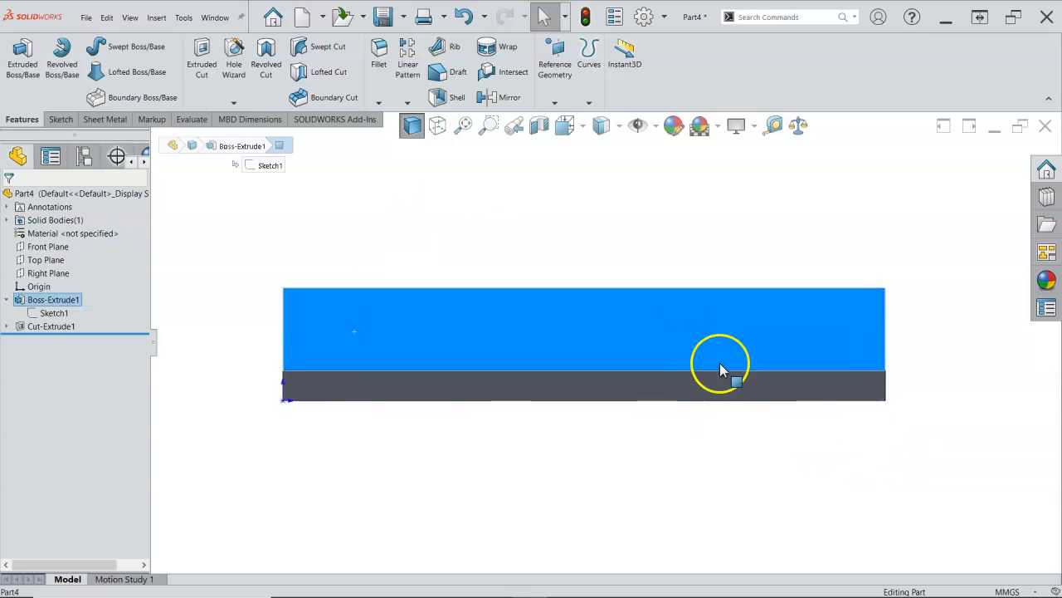
right_click(319, 332)
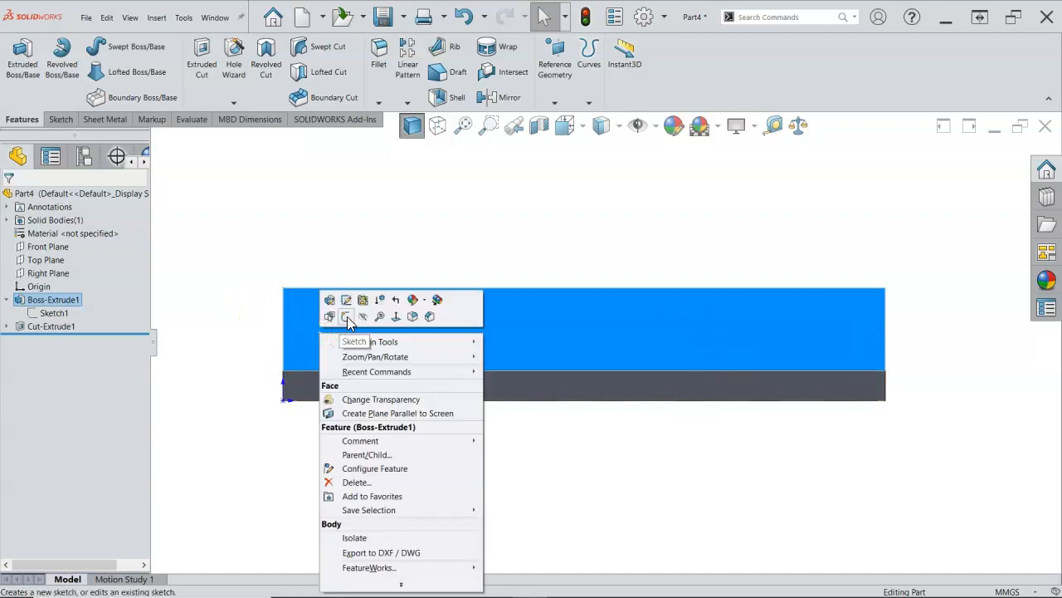
left_click(58, 119)
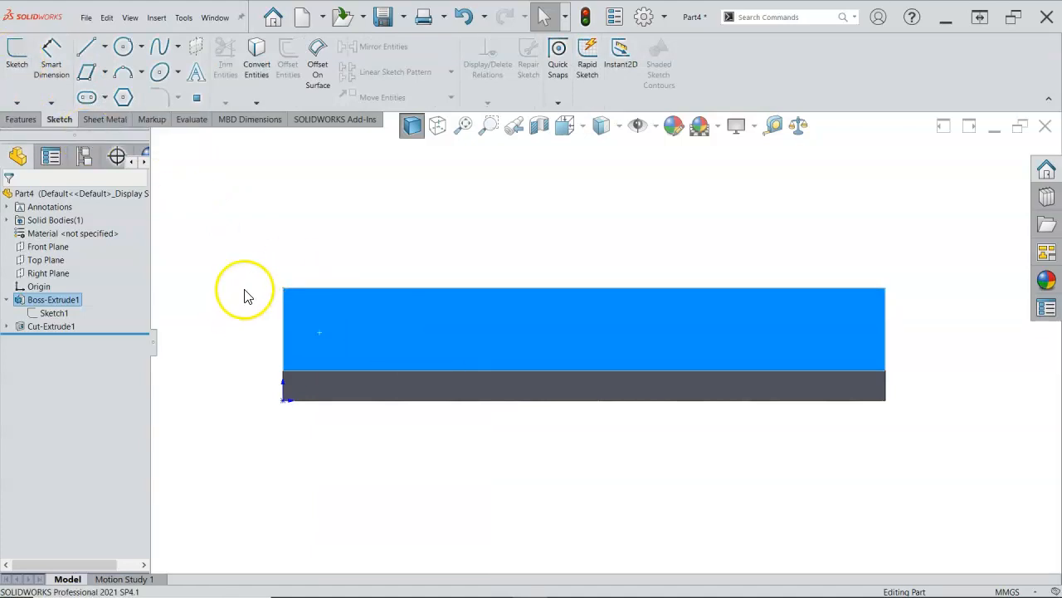
right_click(360, 313)
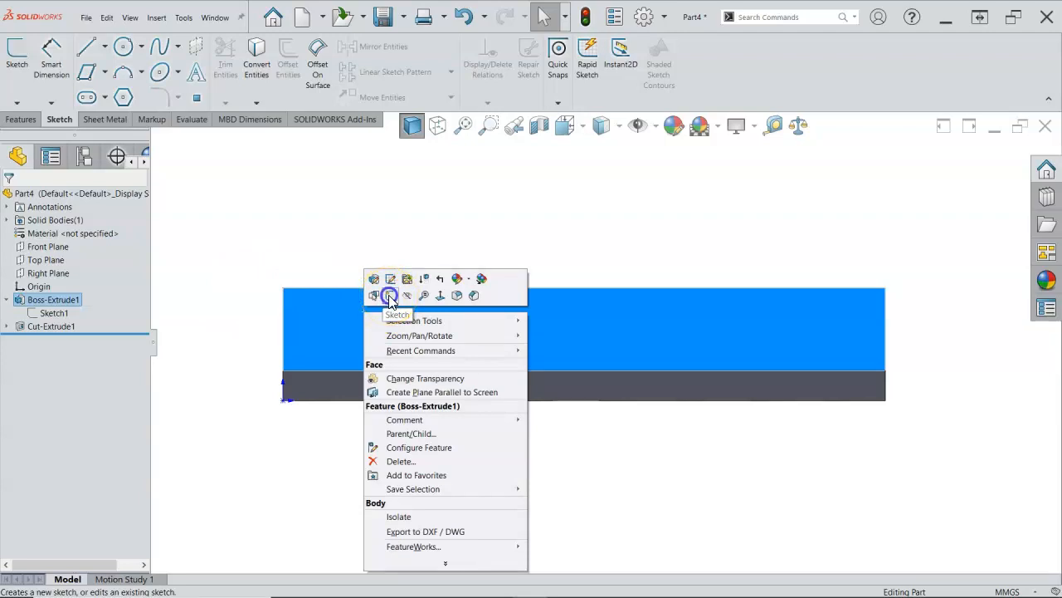
left_click(391, 296)
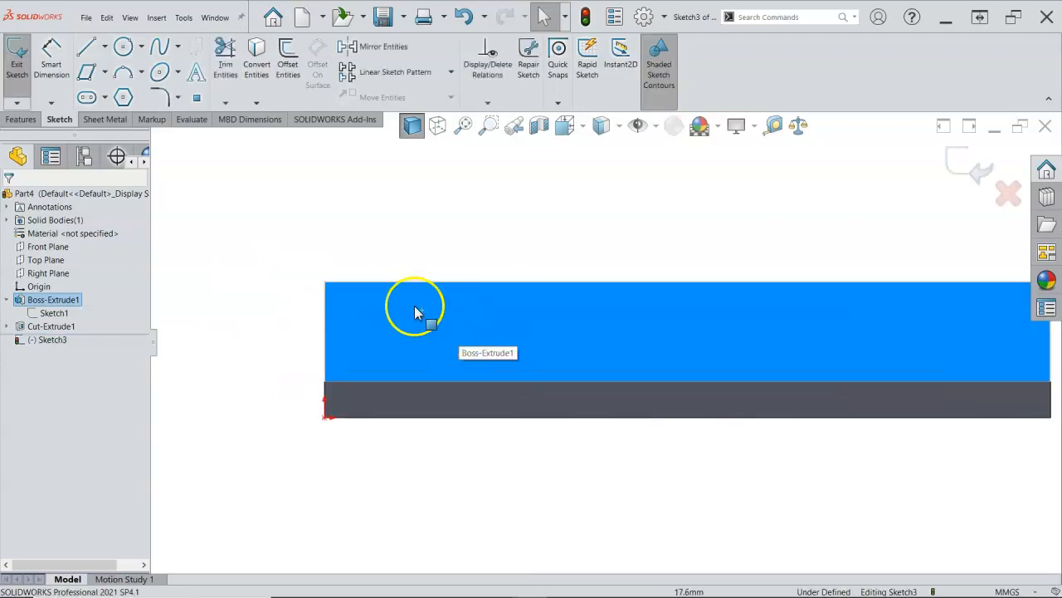
Step: Sketch a circle about 10 mm in diameter on the vertical leg's face, near the end at the origin
left_click(123, 48)
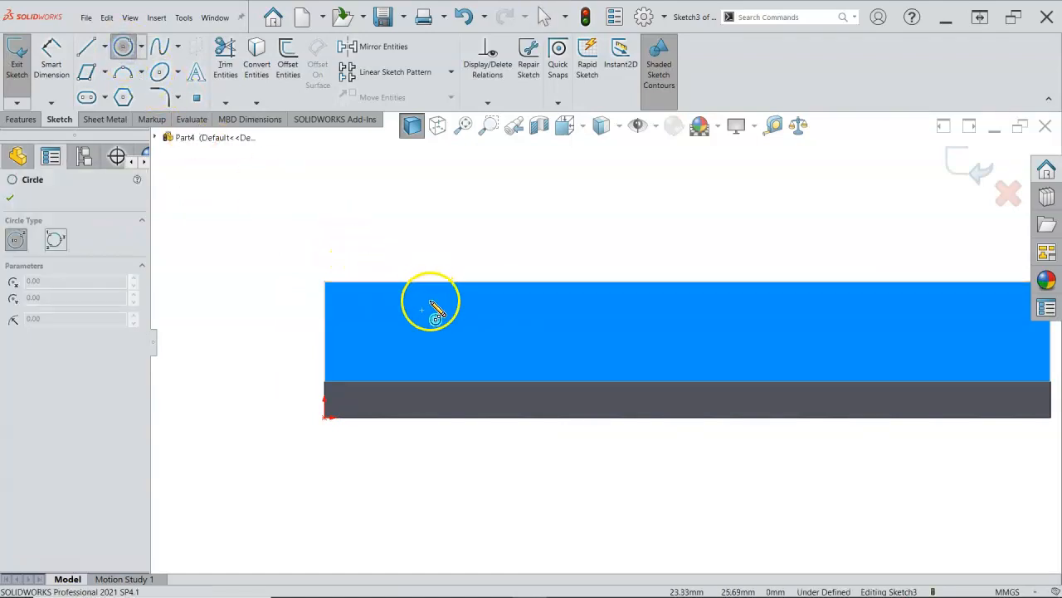
left_click(385, 335)
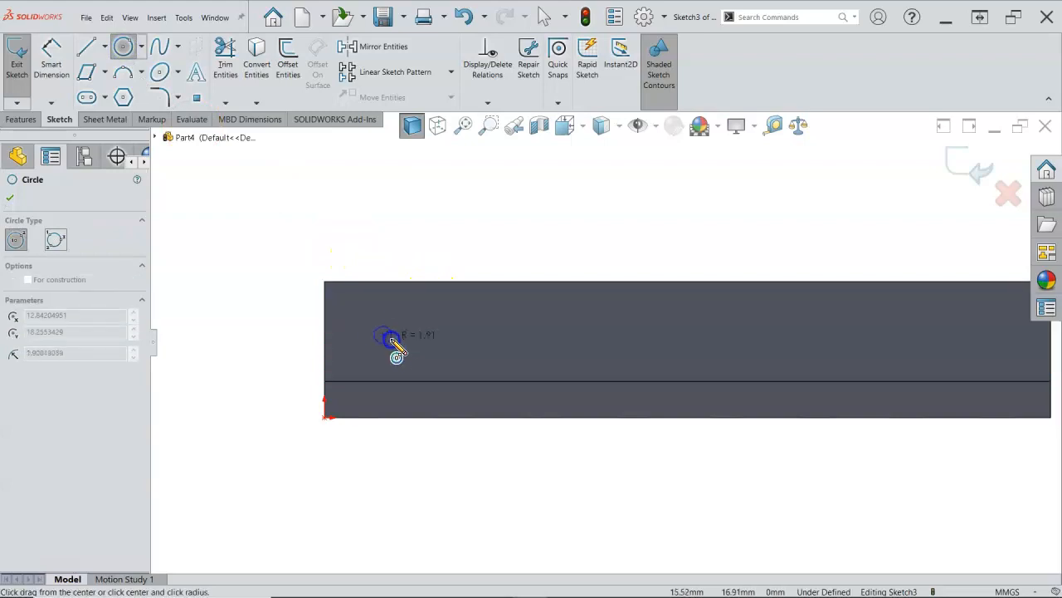
left_click(404, 343)
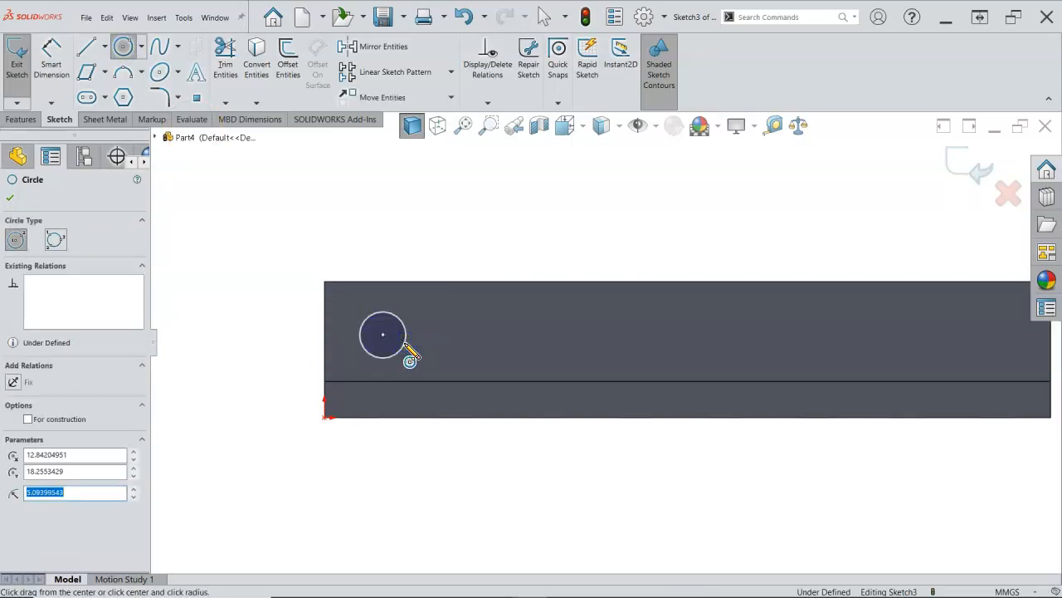
Step: Dimension the sketched circle's diameter as 10 mm
right_click(465, 252)
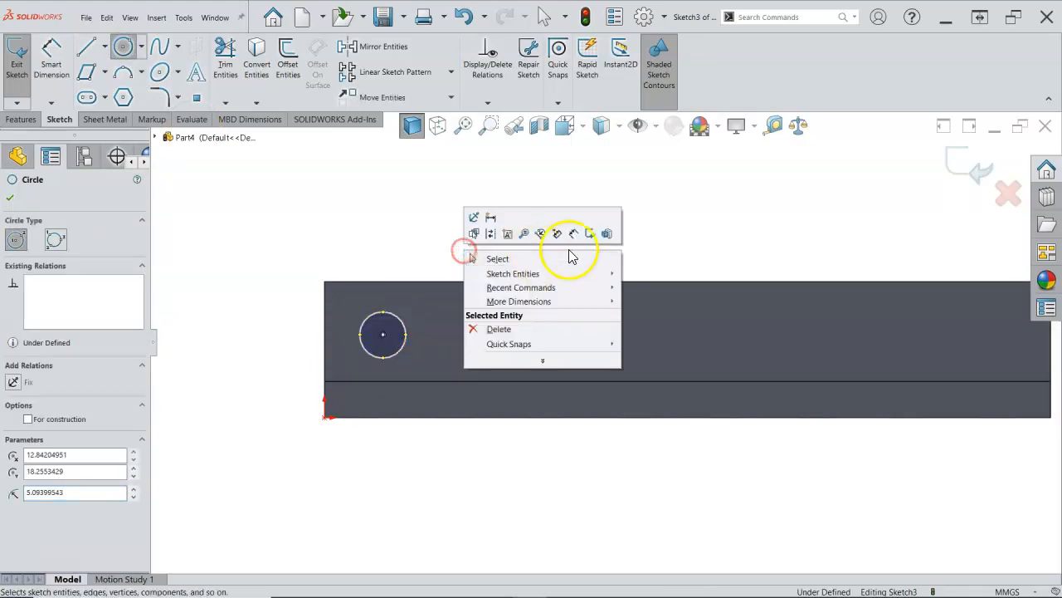
left_click(576, 231)
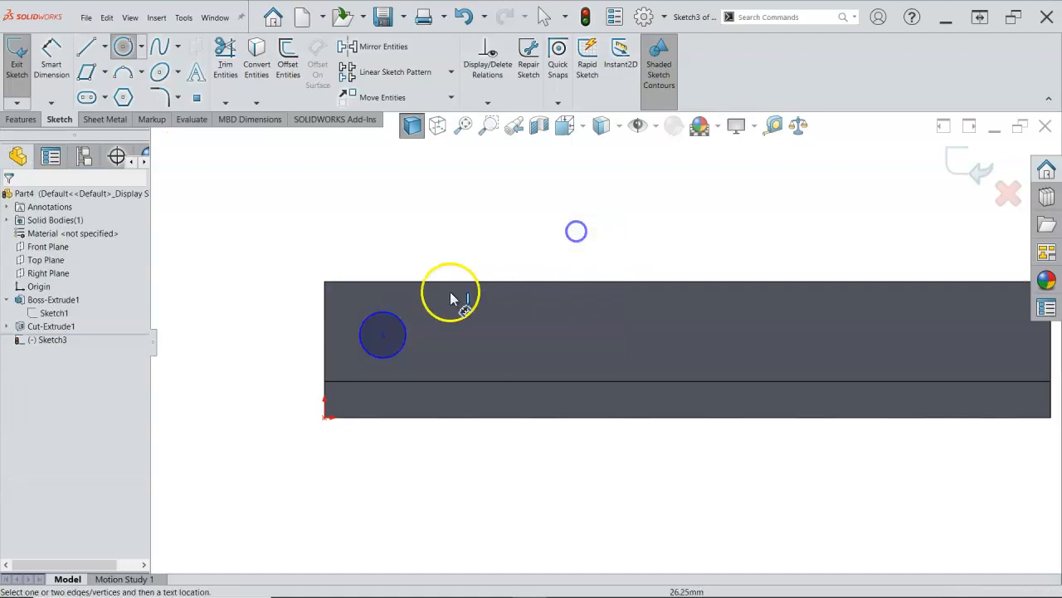
left_click(405, 324)
left_click(510, 247)
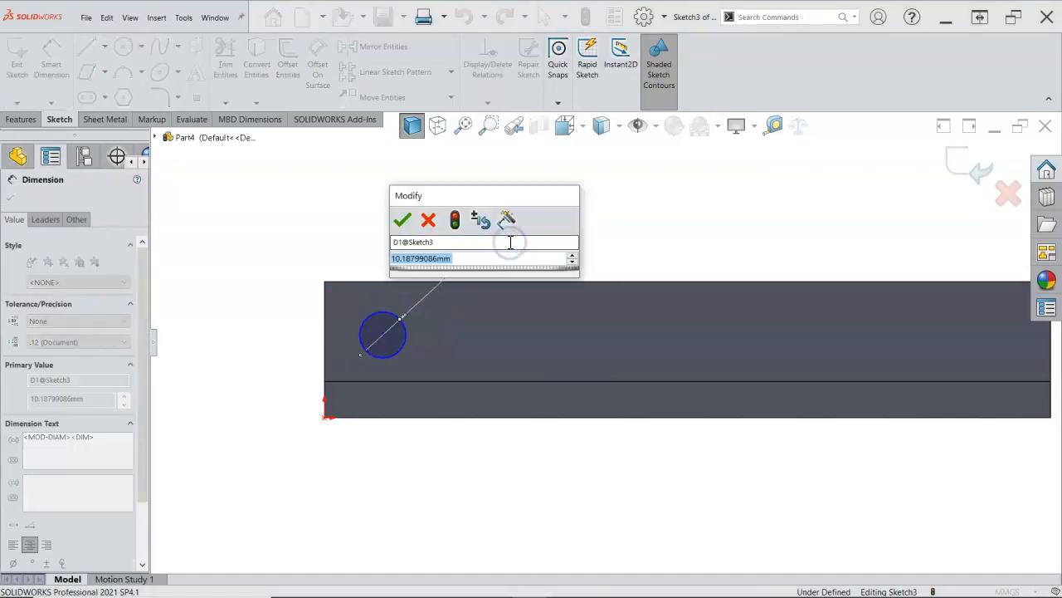
type("10")
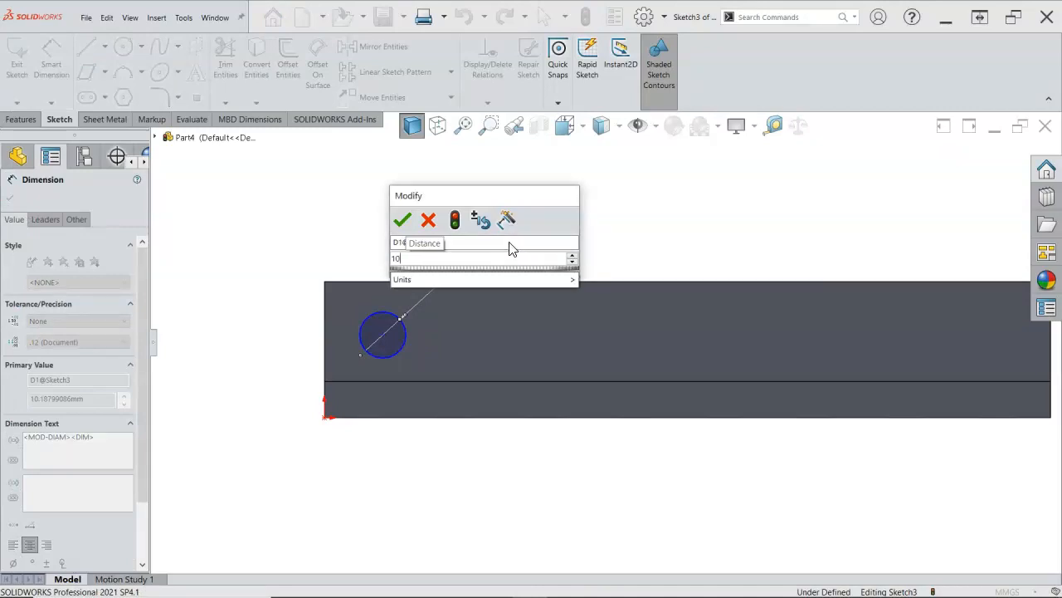
key("Return")
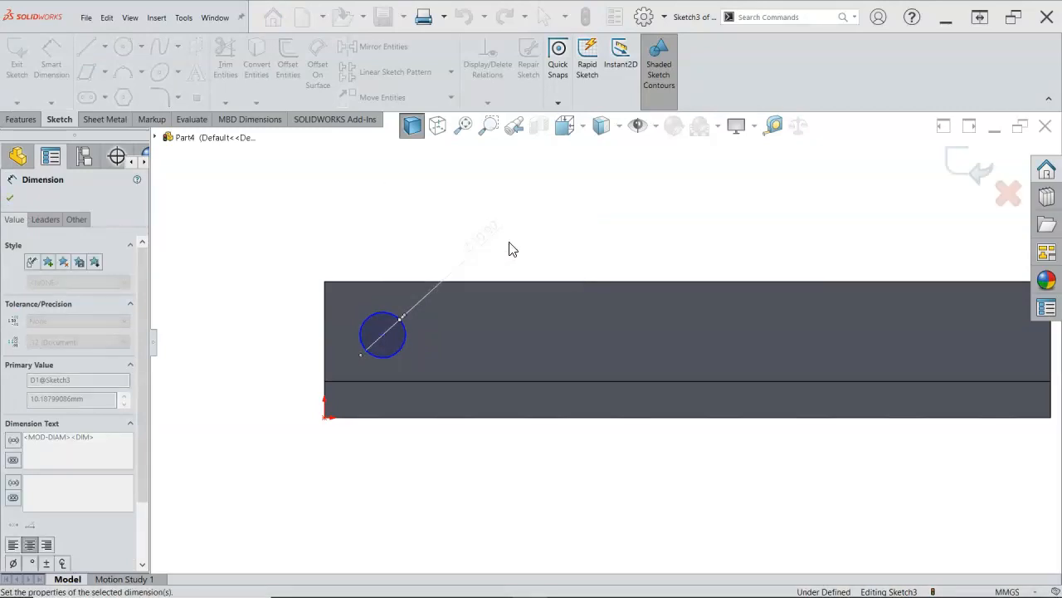
Step: Place the 10 mm circle's centre 13 mm below the vertical leg's upper edge
scroll(589, 340, "up", 3)
scroll(631, 363, "down", 2)
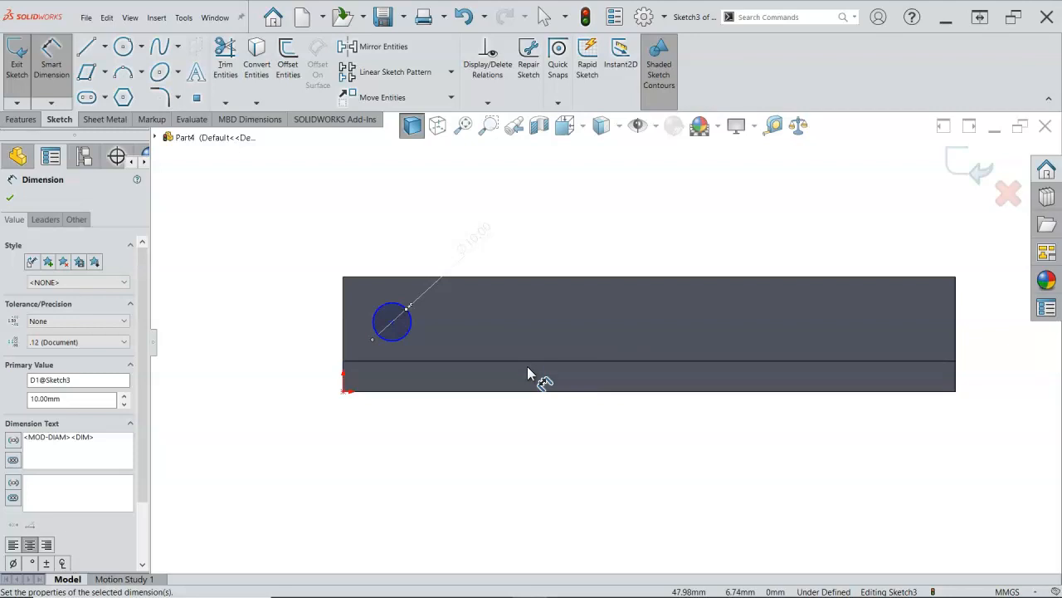
left_click(401, 312)
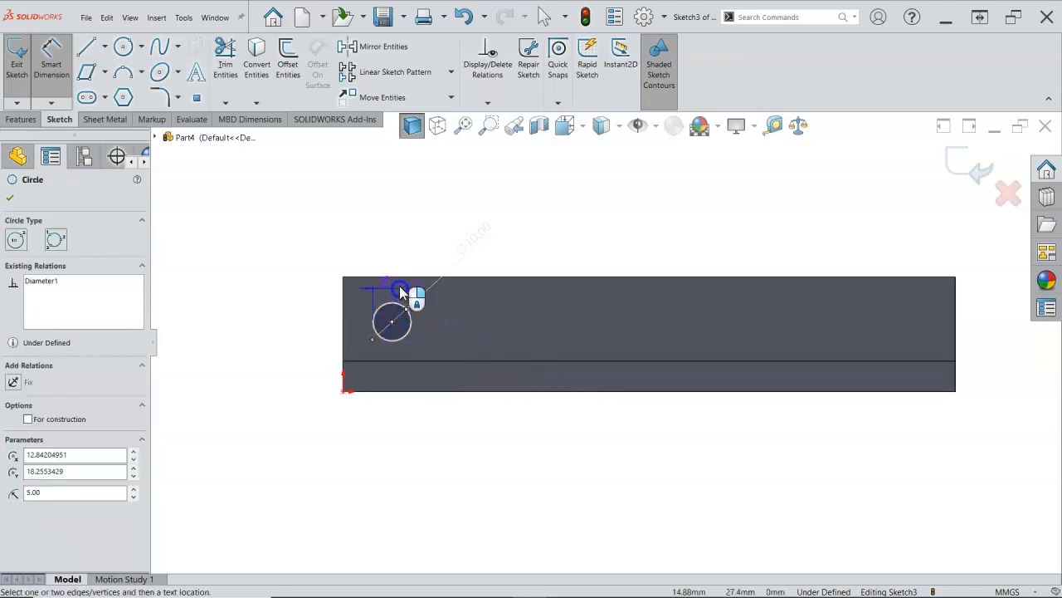
left_click(386, 277)
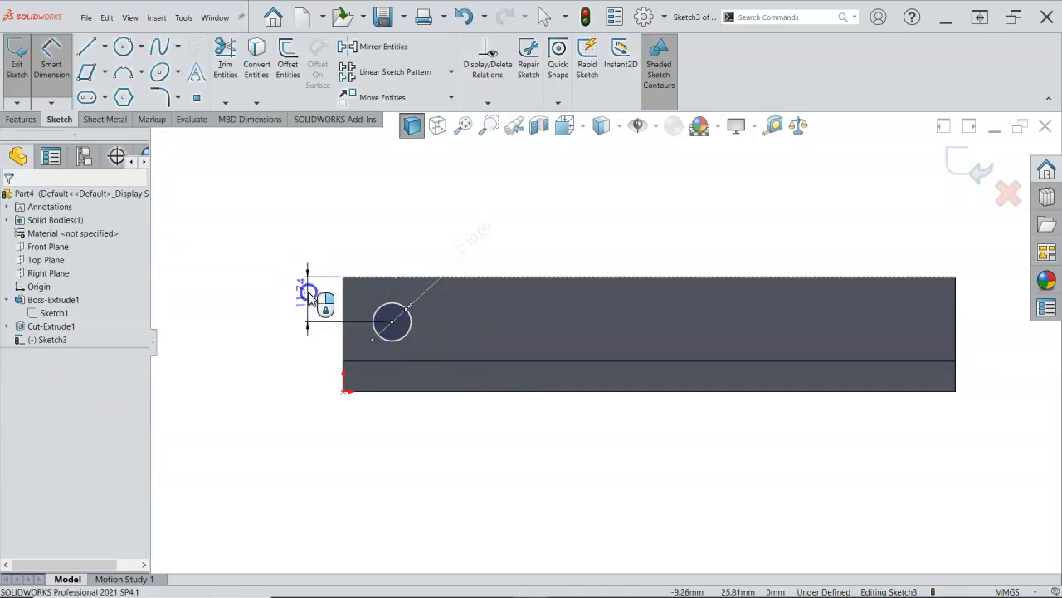
left_click(309, 298)
type("13")
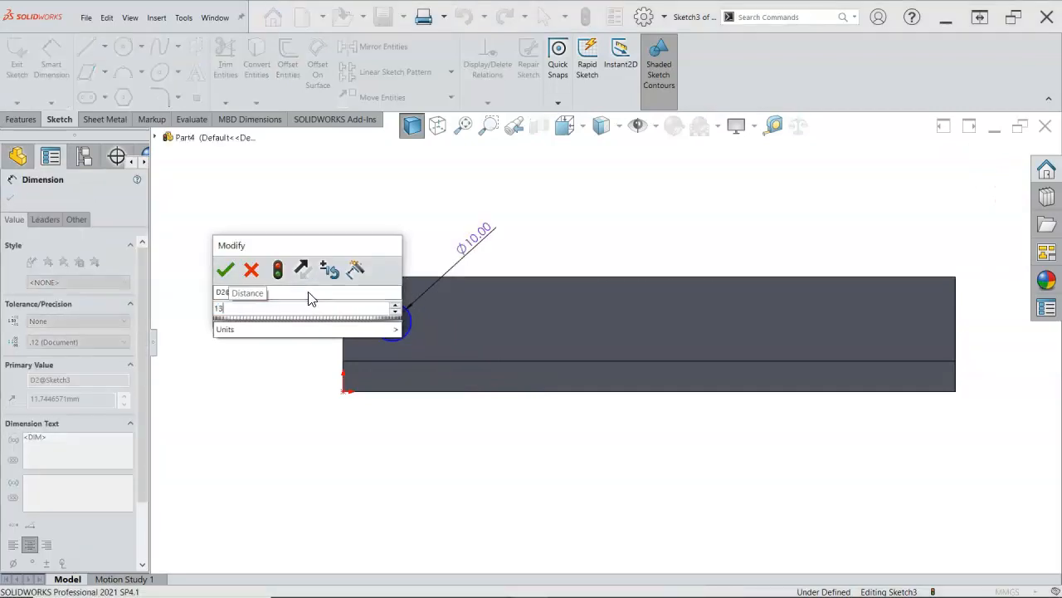
key("Return")
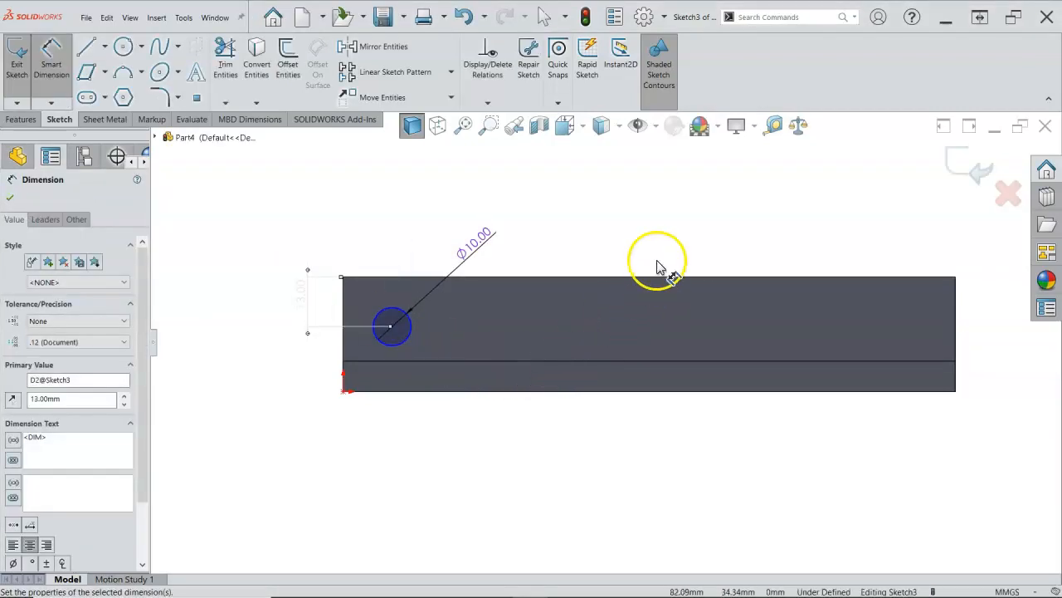
right_click(661, 249)
left_click(700, 285)
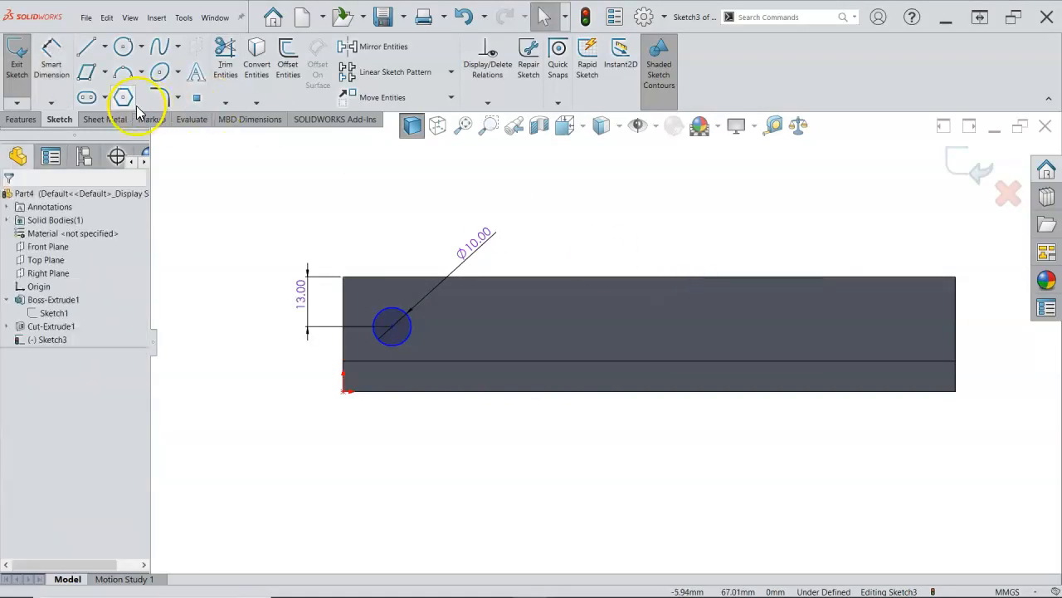
Step: Sketch a second circle about 12 mm in diameter near the opposite end of the vertical leg's face
left_click(123, 47)
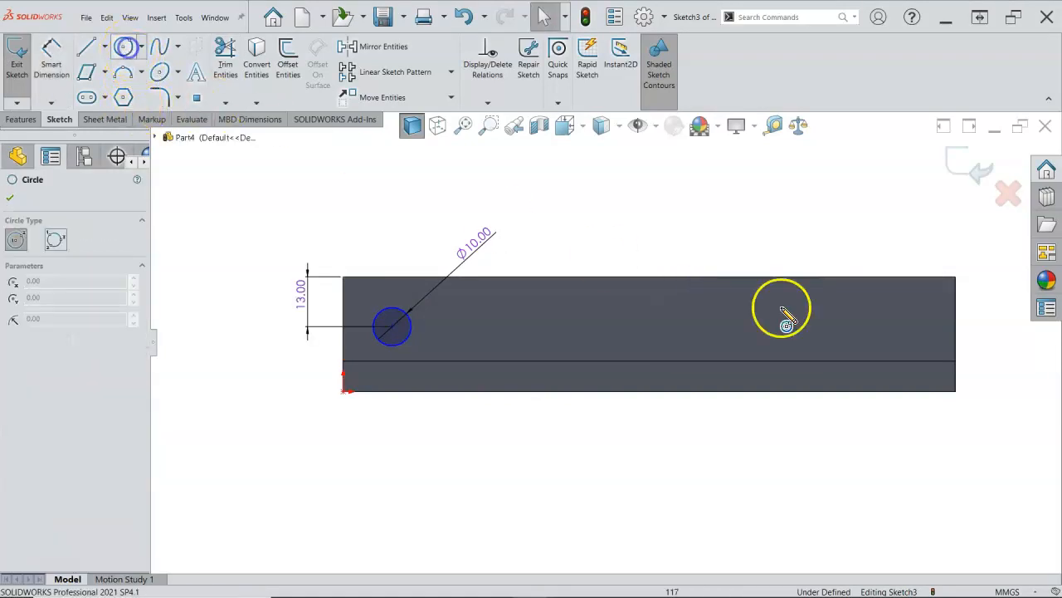
left_click(911, 311)
left_click(931, 326)
right_click(881, 222)
left_click(906, 239)
left_click(804, 274)
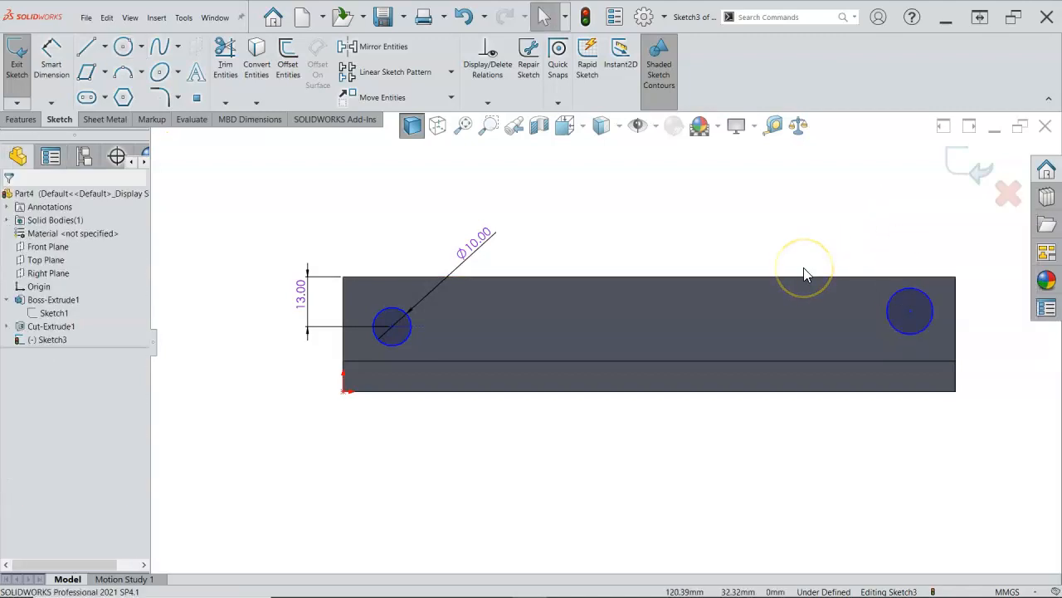
Step: Add an Equal relation between the two circles on the vertical leg
left_click(913, 344)
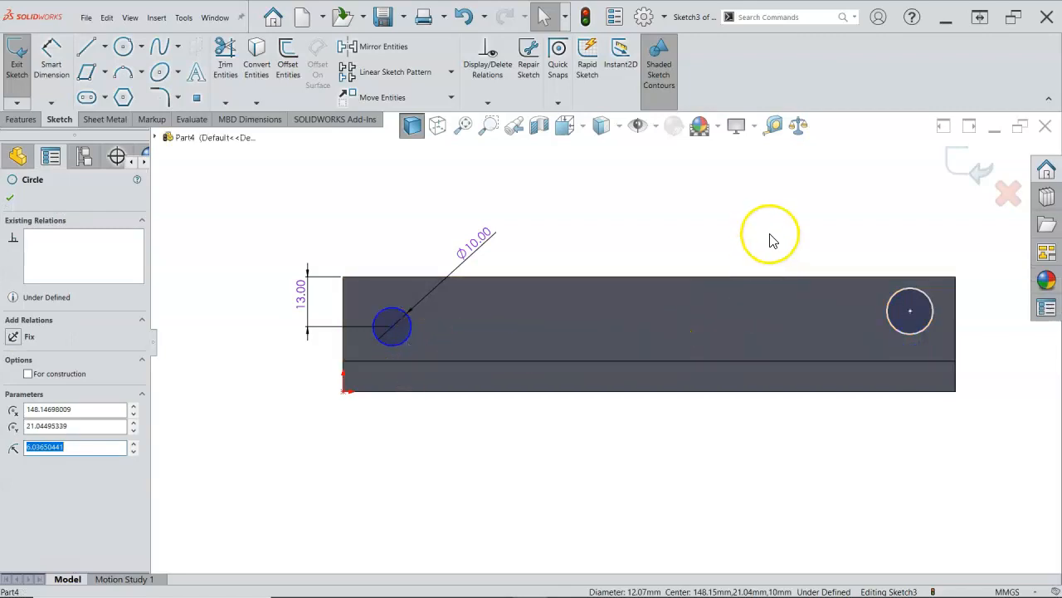
left_click(813, 244)
left_click_drag(893, 304, 658, 328)
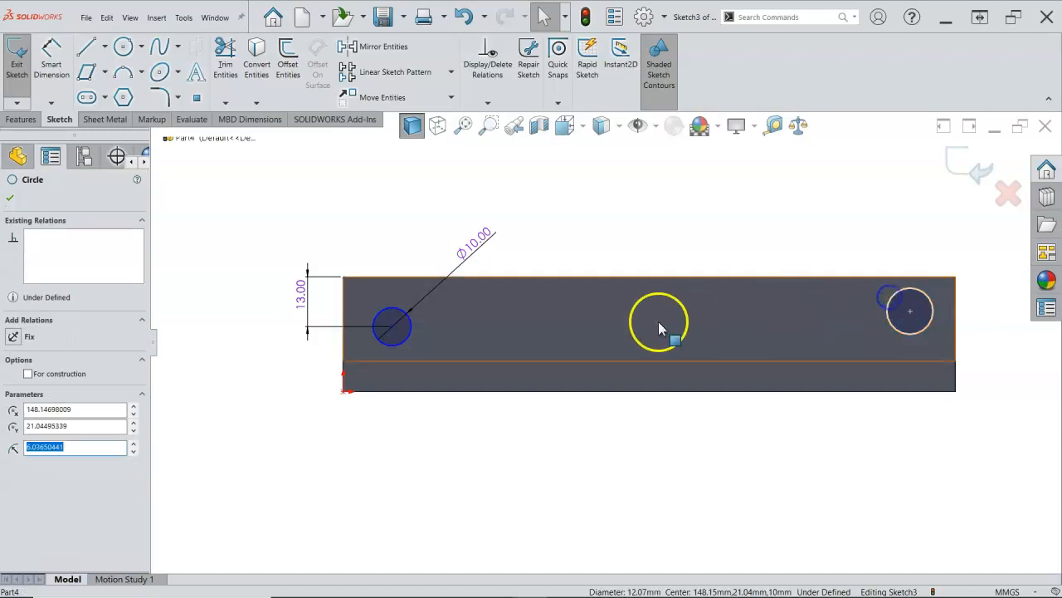
left_click_drag(411, 343, 408, 339)
left_click(408, 340, "ctrl")
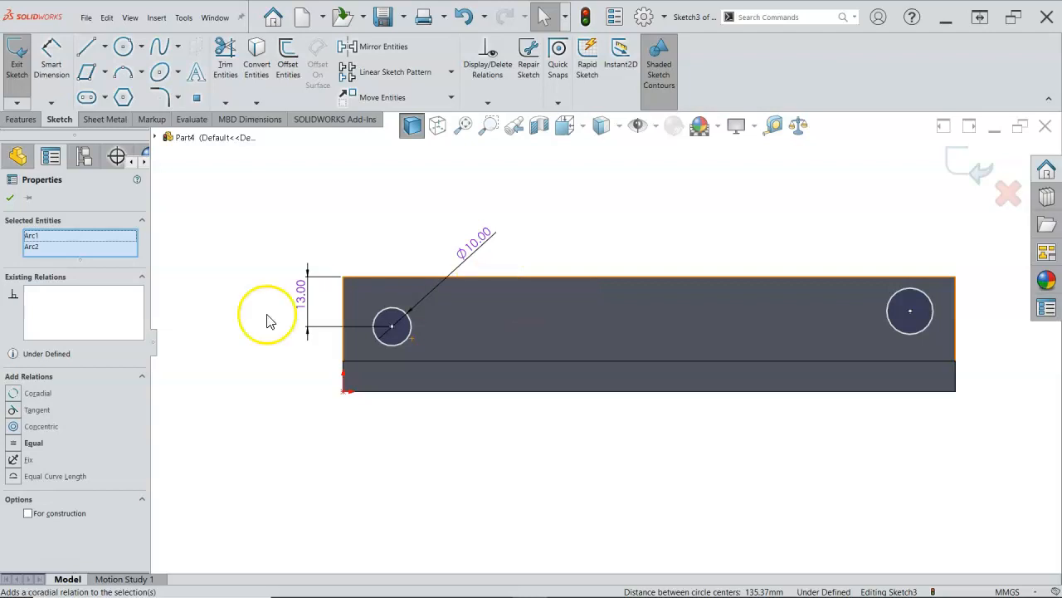
left_click(15, 444)
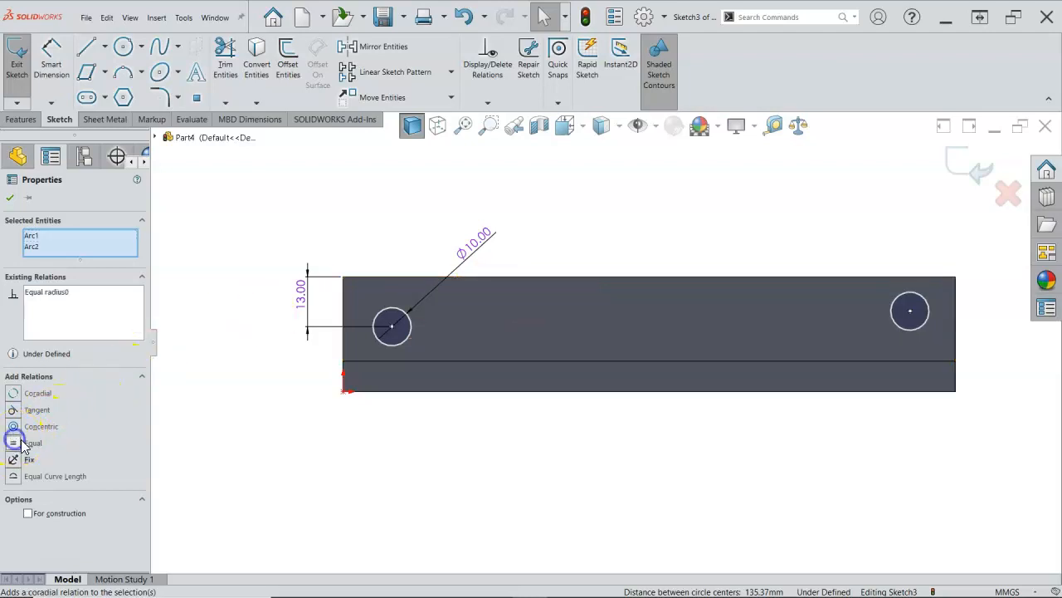
left_click(605, 415)
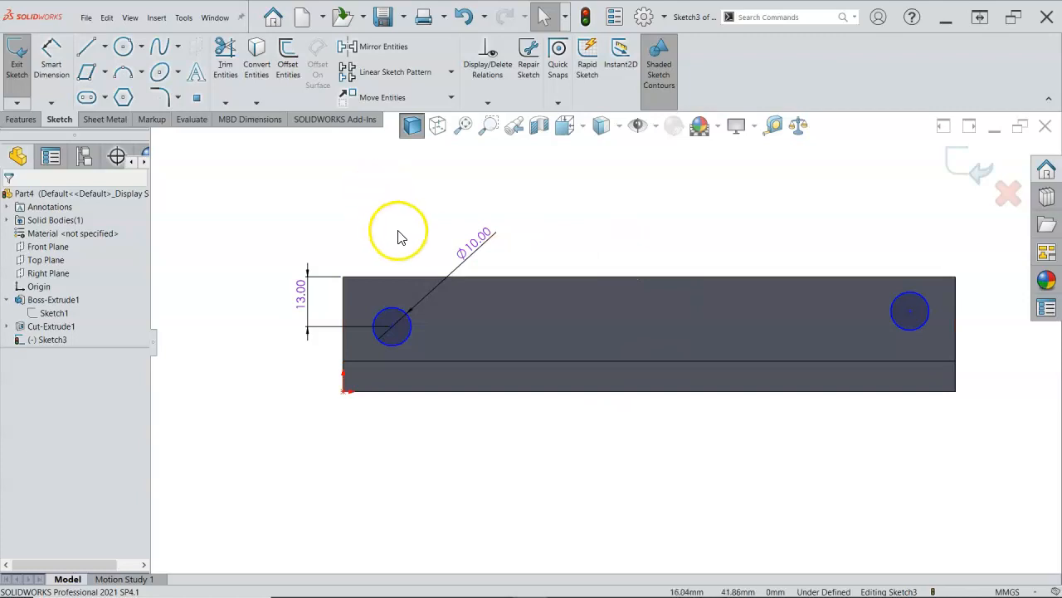
Step: Dimension the second circle's centre 12 mm below the vertical leg's upper edge
left_click(50, 62)
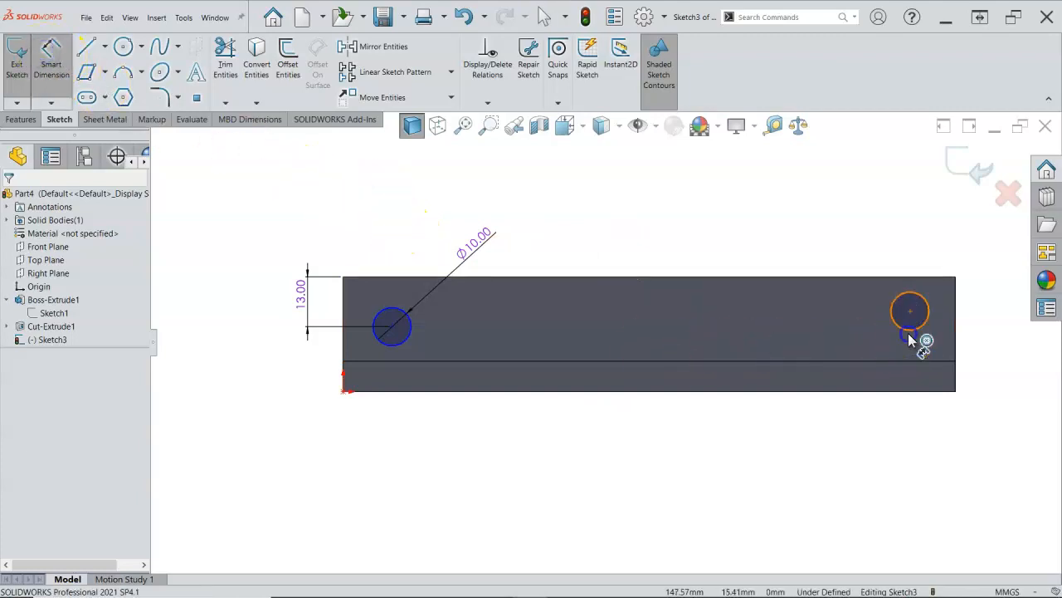
left_click(884, 278)
left_click(975, 258)
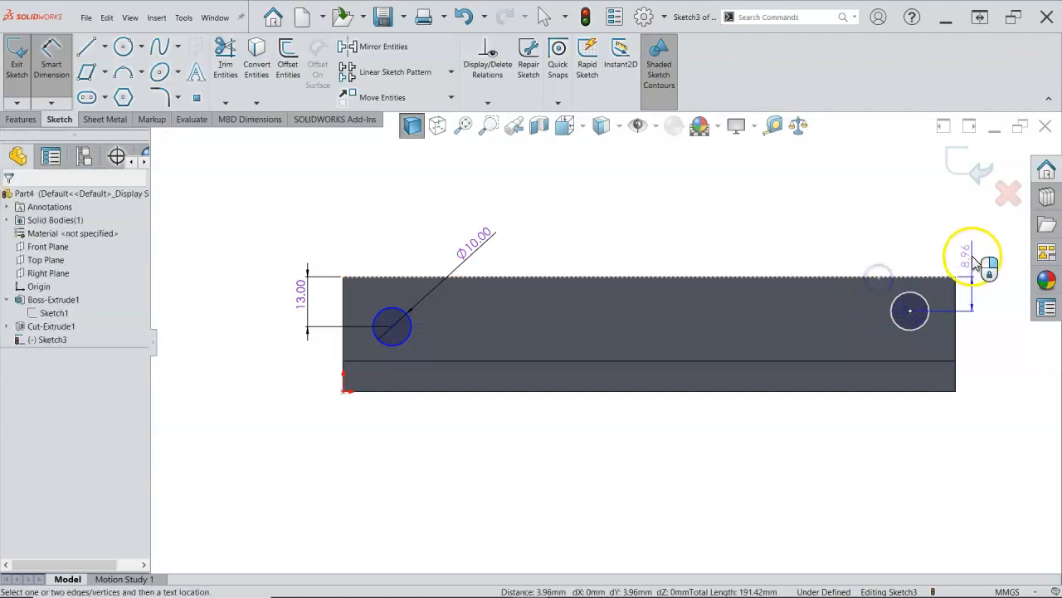
type("13")
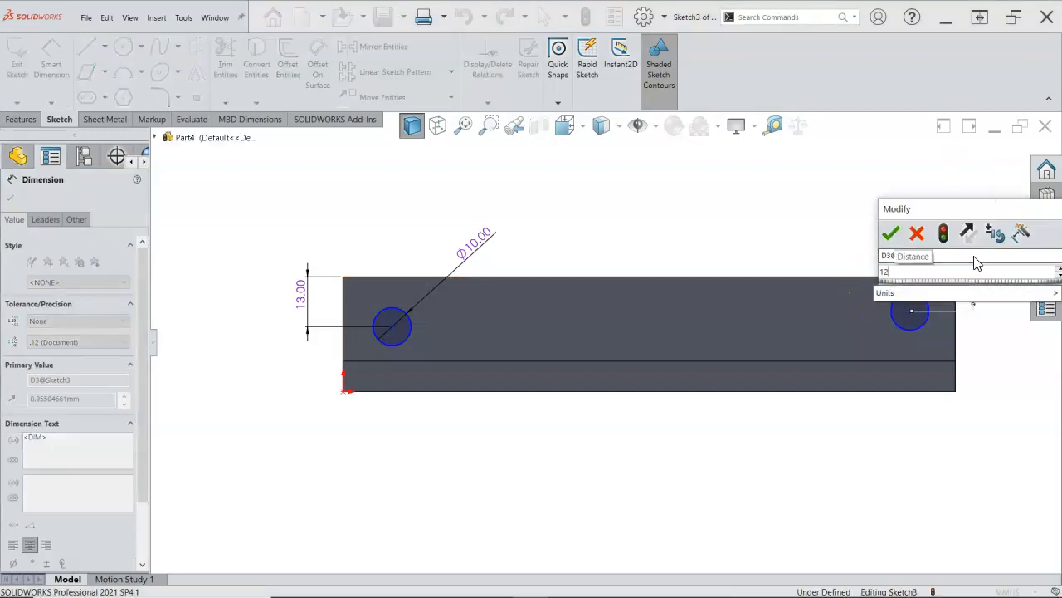
left_click(897, 231)
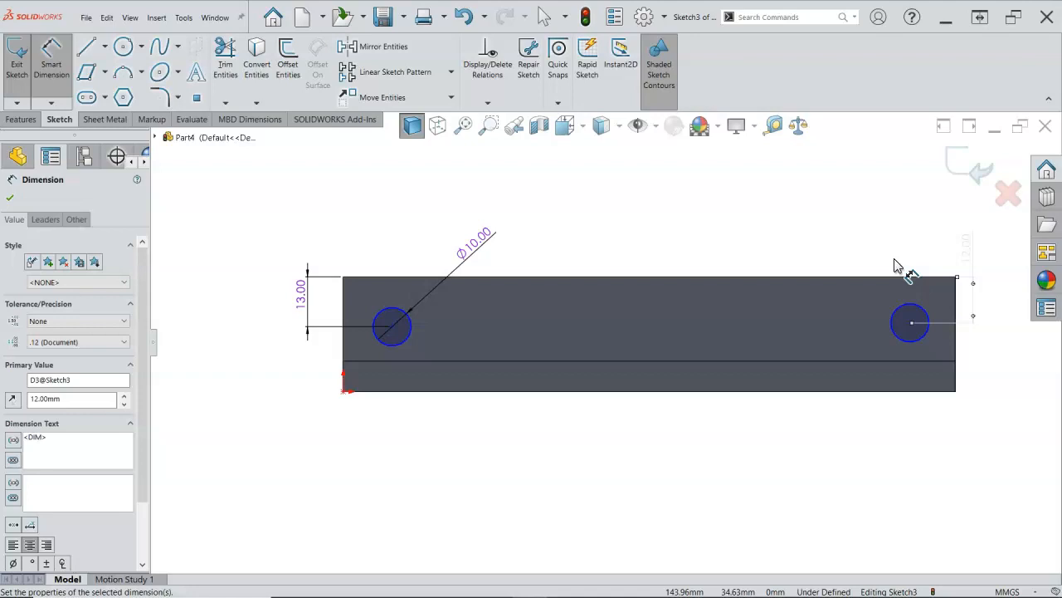
Step: Set the horizontal distance between the two circle centres to 138 mm
left_click(413, 329)
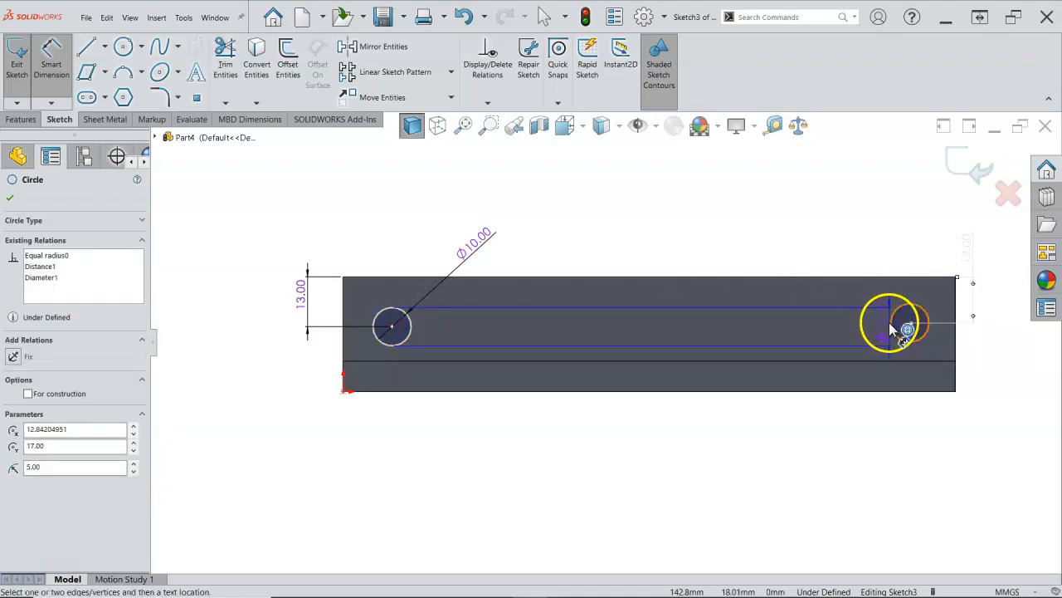
left_click(890, 325)
left_click(657, 195)
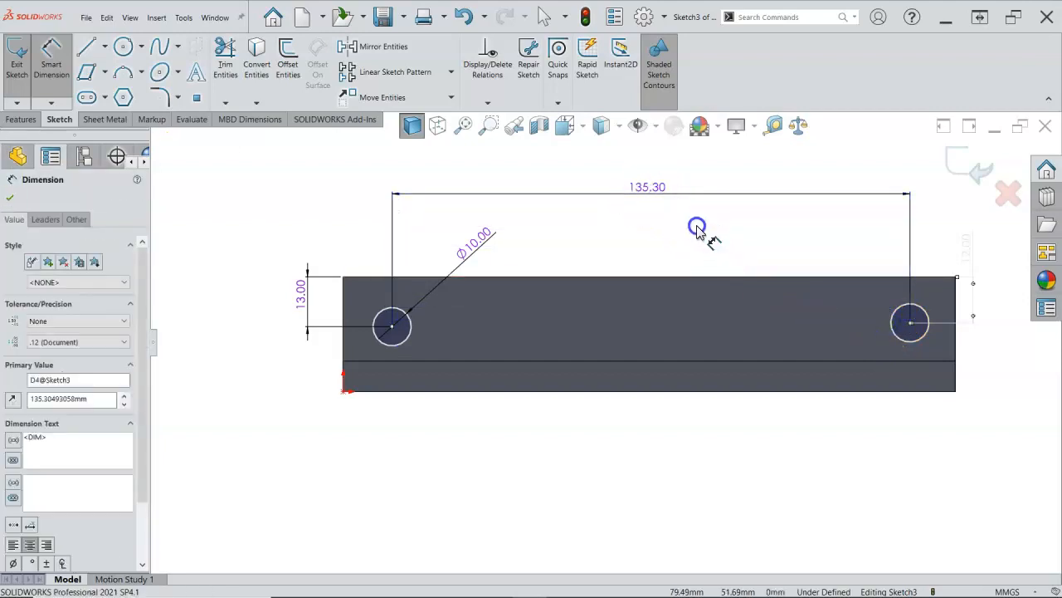
type("138")
key("Return")
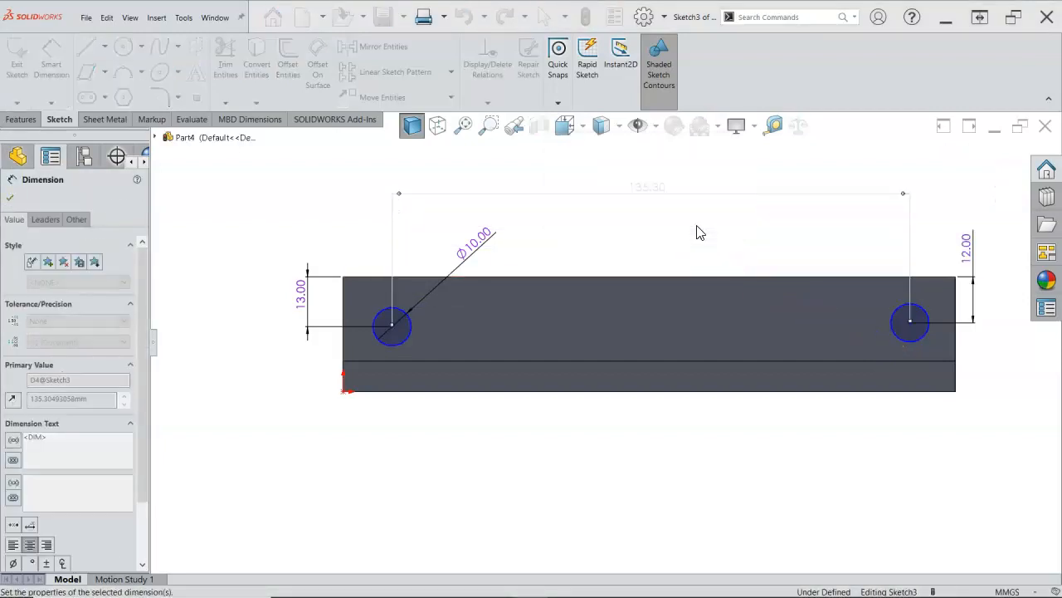
left_click(715, 256)
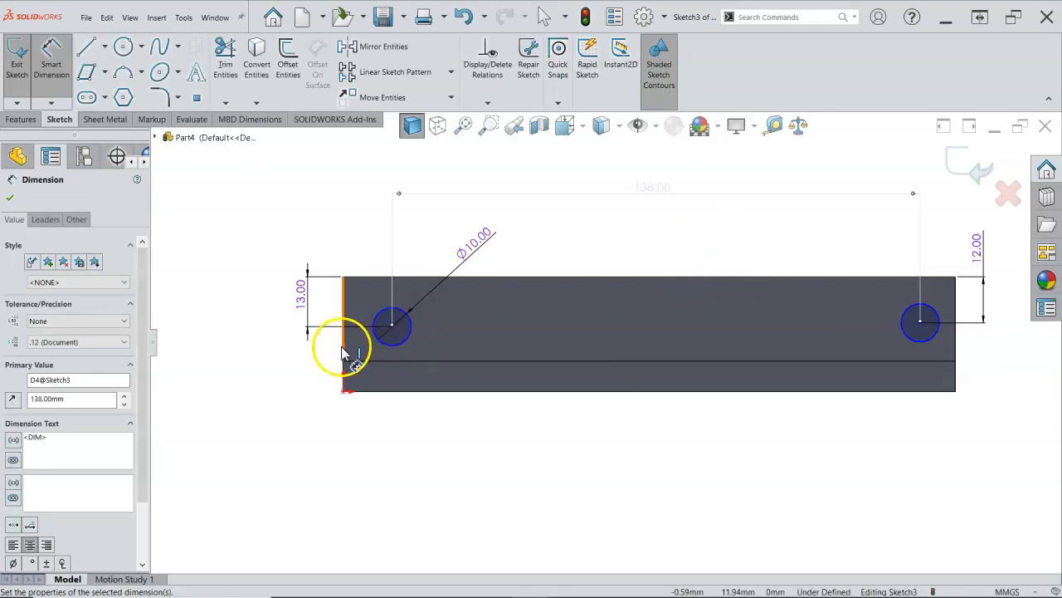
Step: Dimension the first circle's centre 12 mm from the near end edge of the vertical leg
left_click(388, 344)
left_click(368, 415)
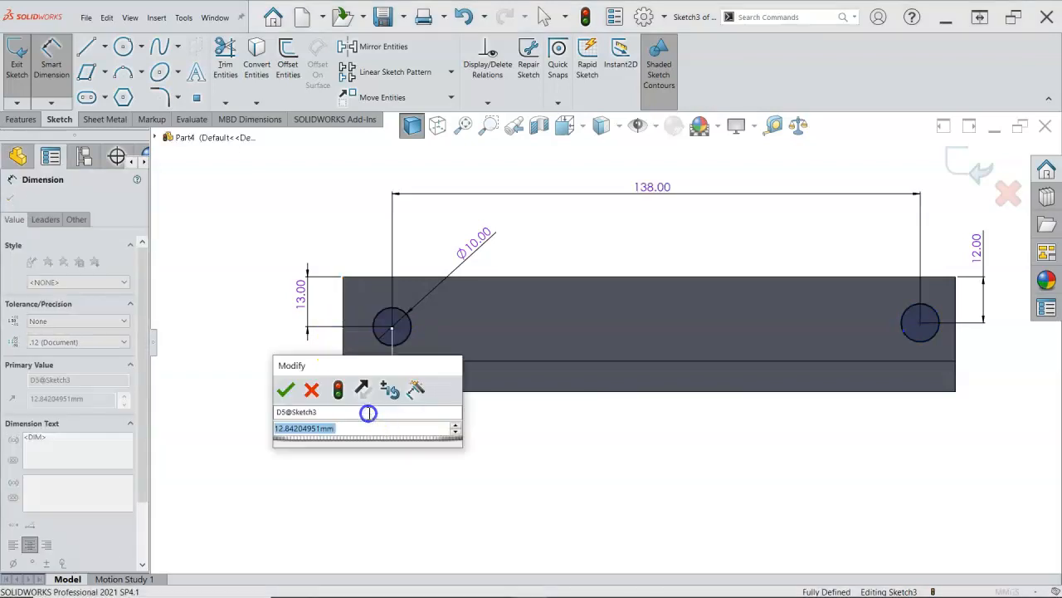
type("12")
key("Return")
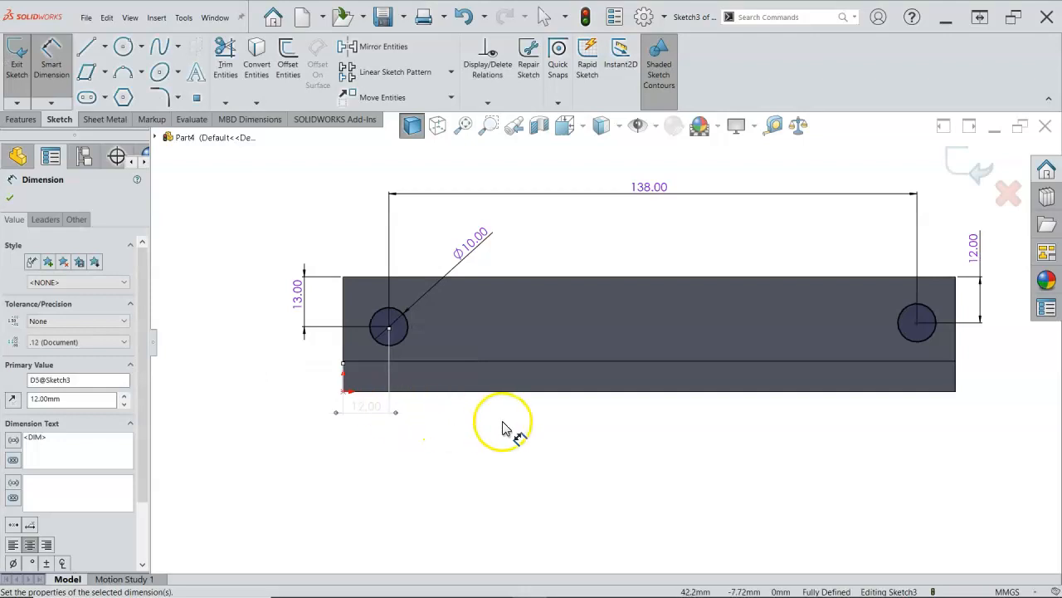
right_click(508, 425)
left_click(536, 458)
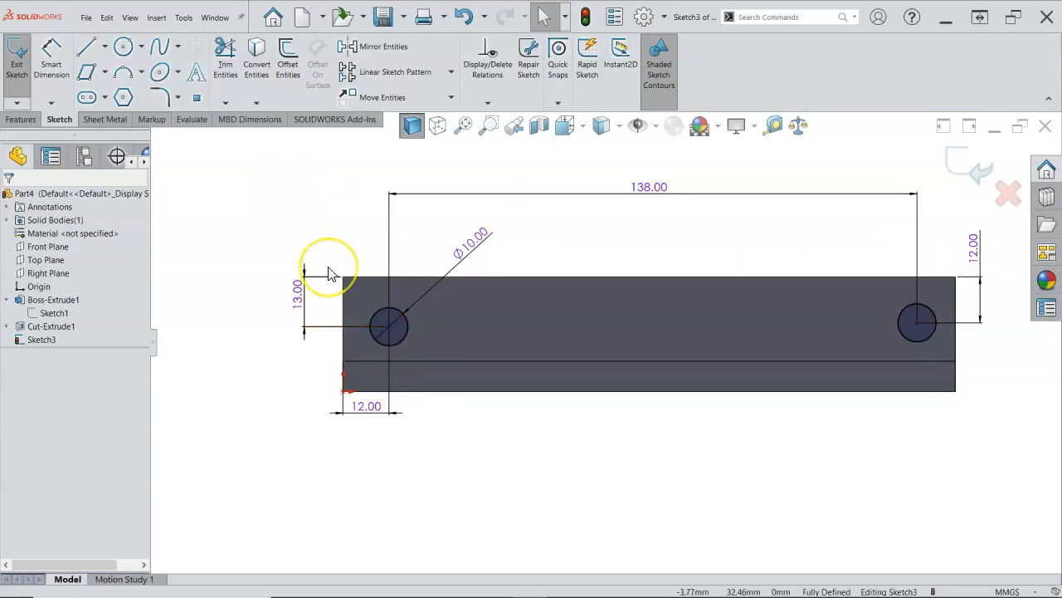
Step: Add a driven dimension from the second circle's centre to the adjacent end edge of the vertical leg
left_click(51, 63)
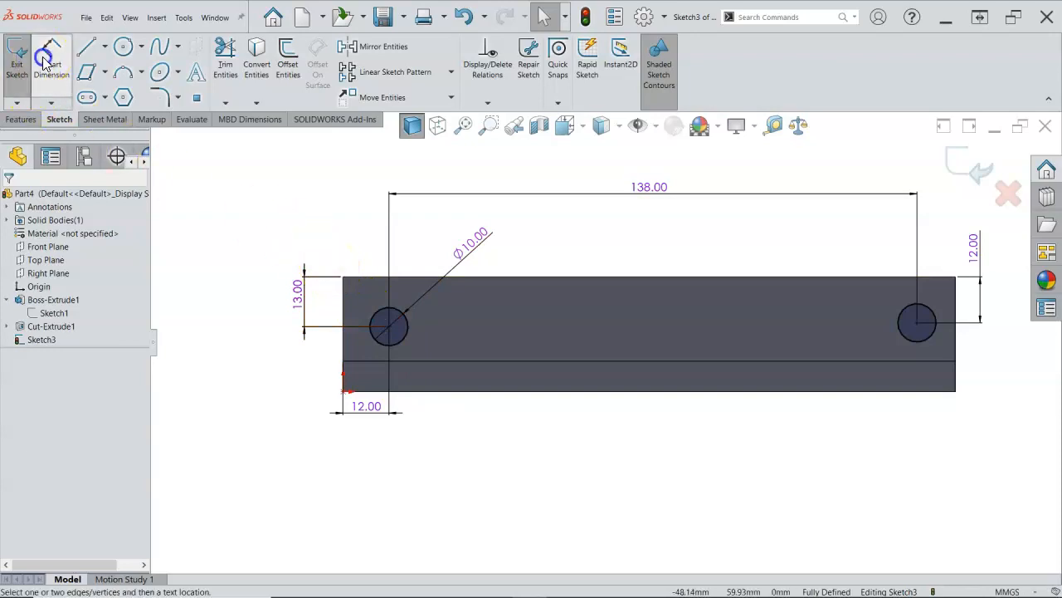
left_click(907, 341)
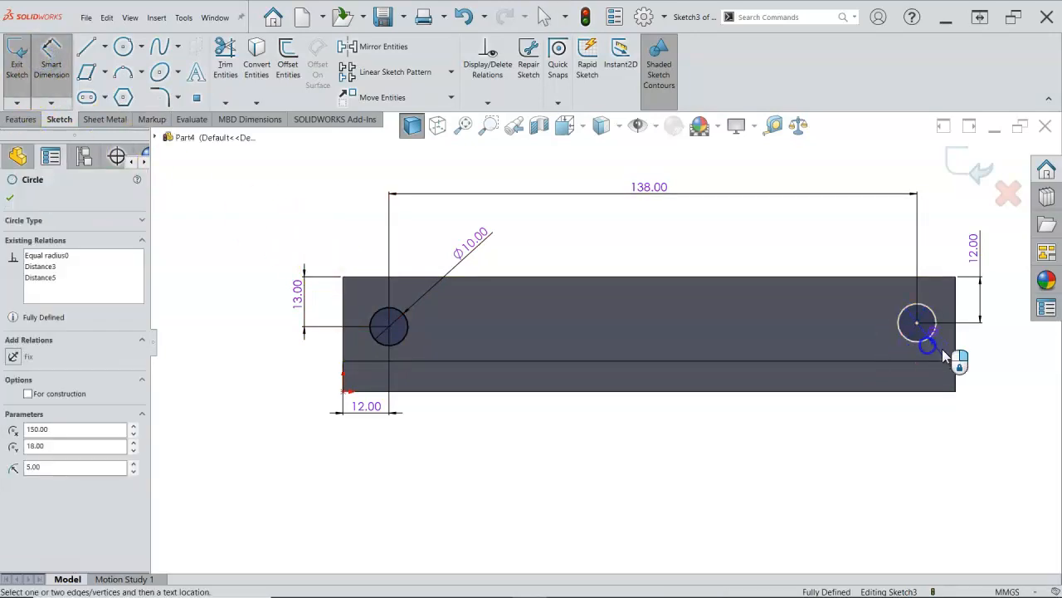
left_click(957, 352)
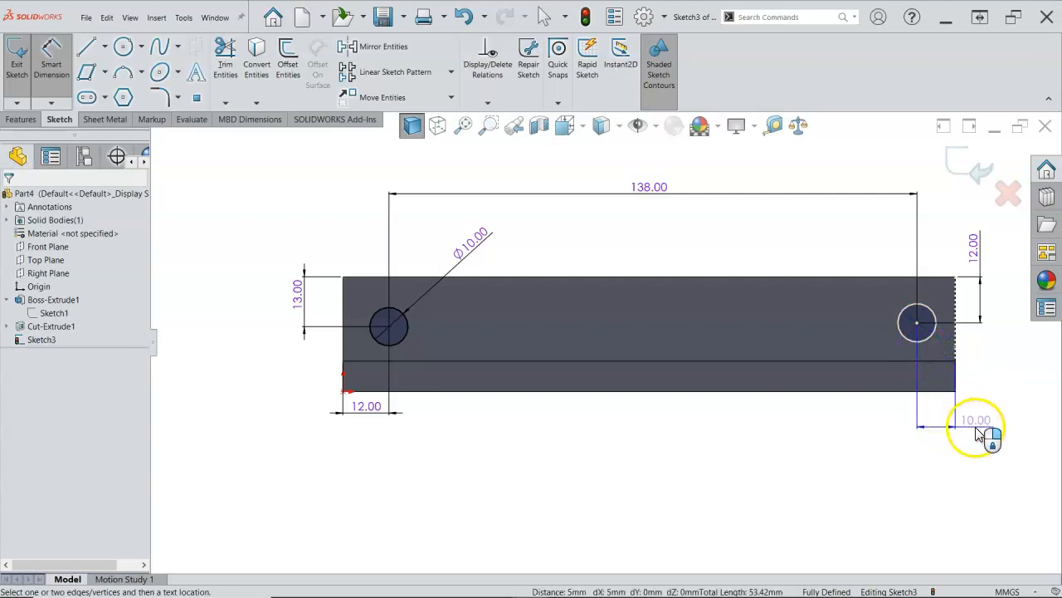
left_click(982, 430)
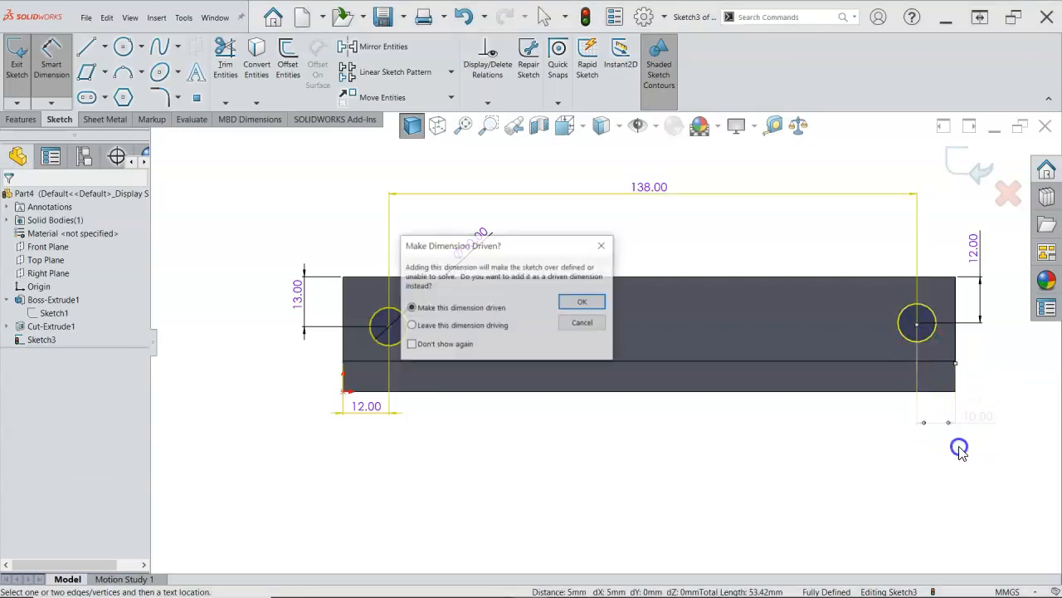
left_click(595, 302)
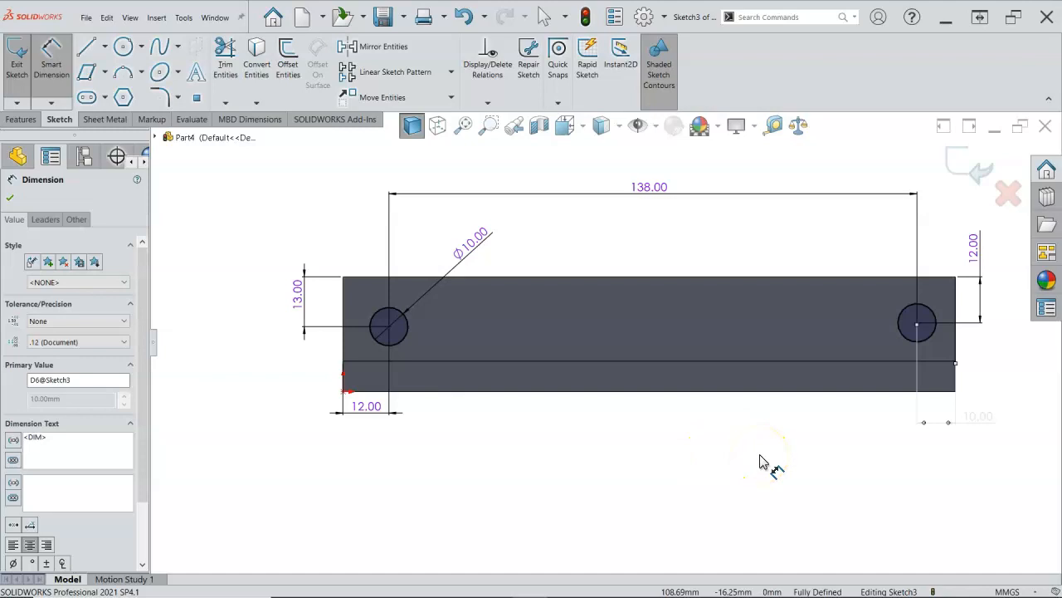
right_click(757, 252)
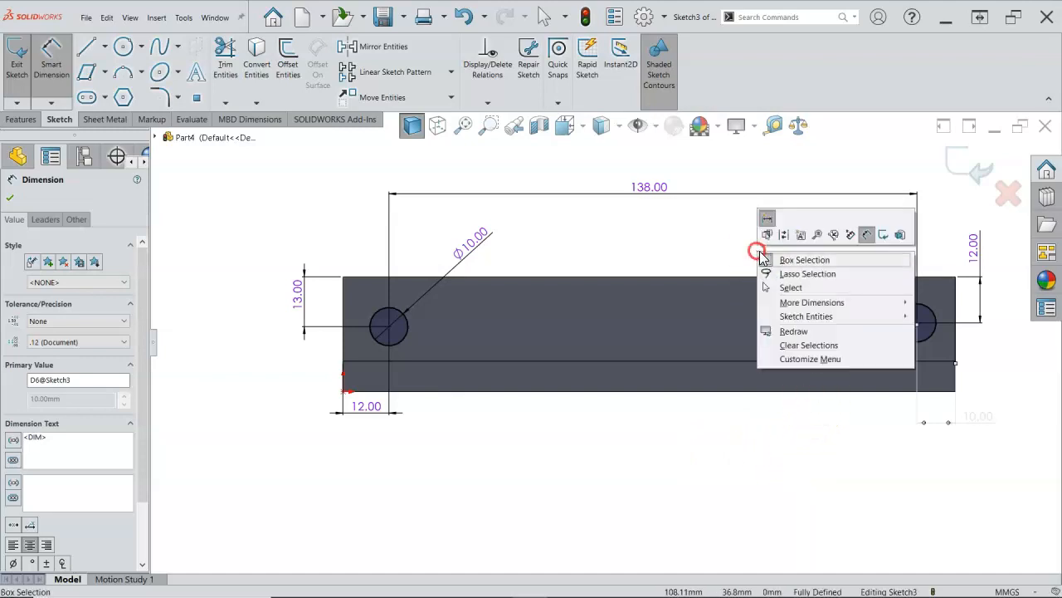
left_click(784, 287)
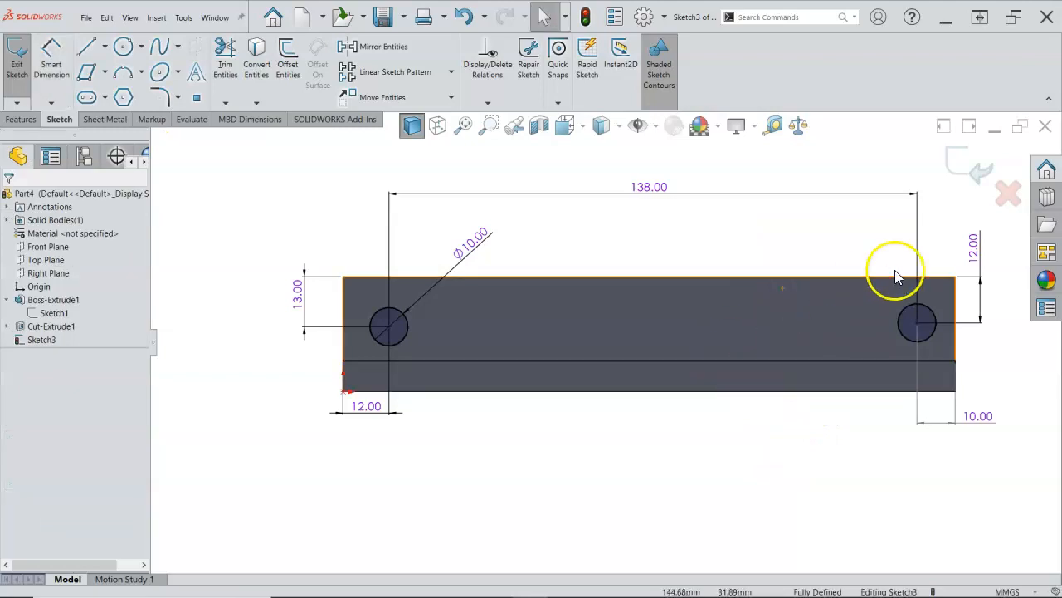
Step: Set the second circle's vertical distance from the vertical leg's upper edge to 10 mm
double_click(973, 247)
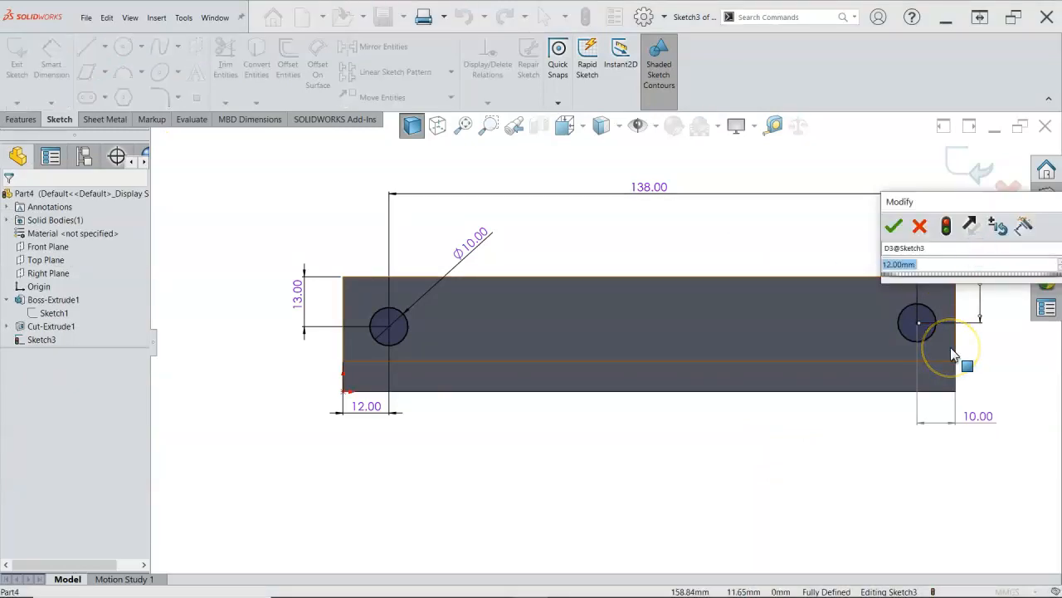
type("10")
key("Return")
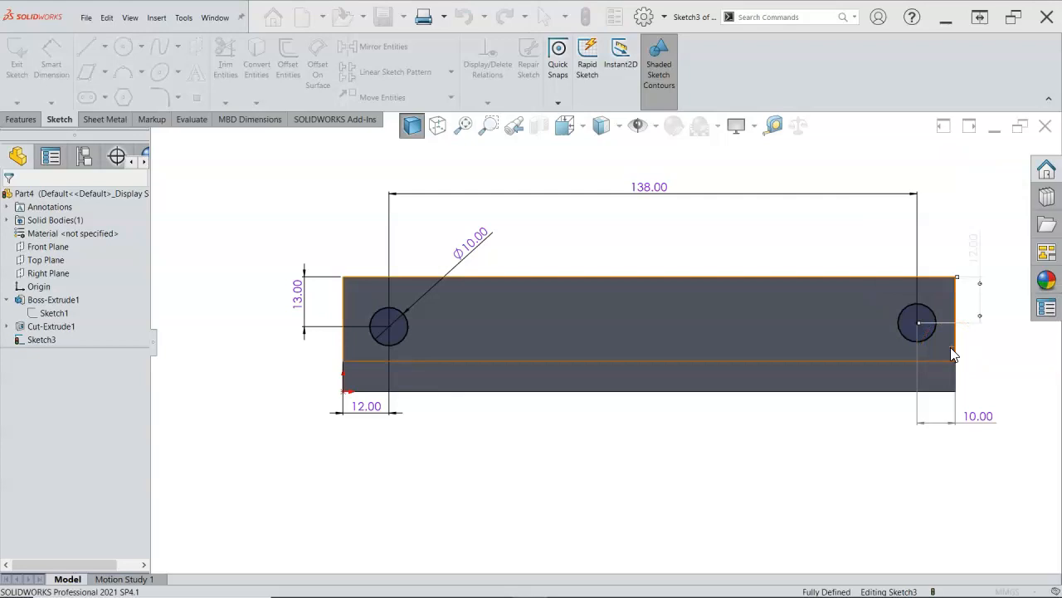
key("Escape")
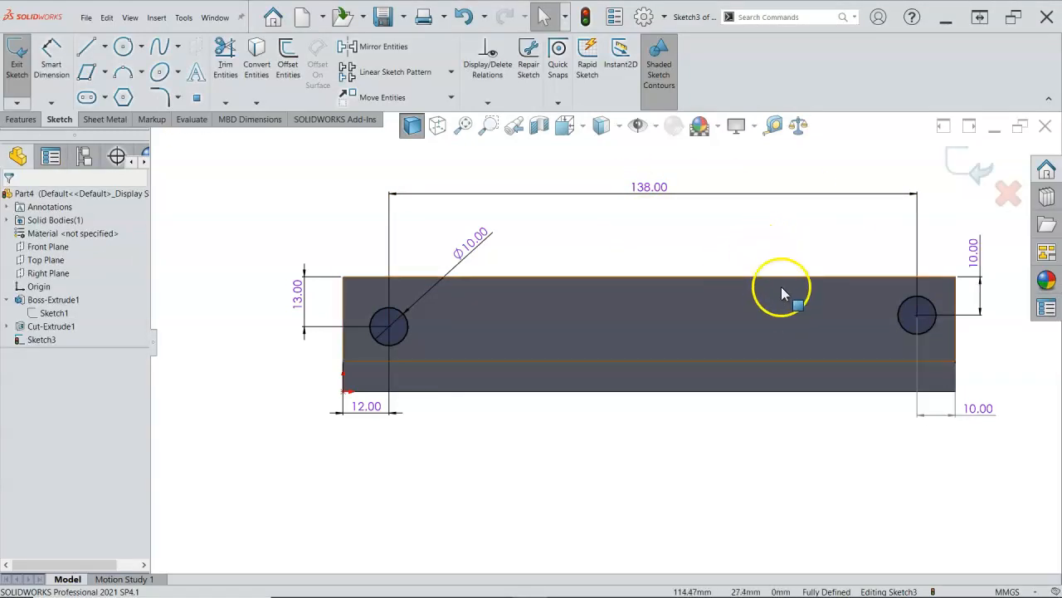
Step: Cut the two circles through the vertical leg with an Extruded Cut using the Up To Next end condition
key("f")
scroll(863, 247, "down", 1)
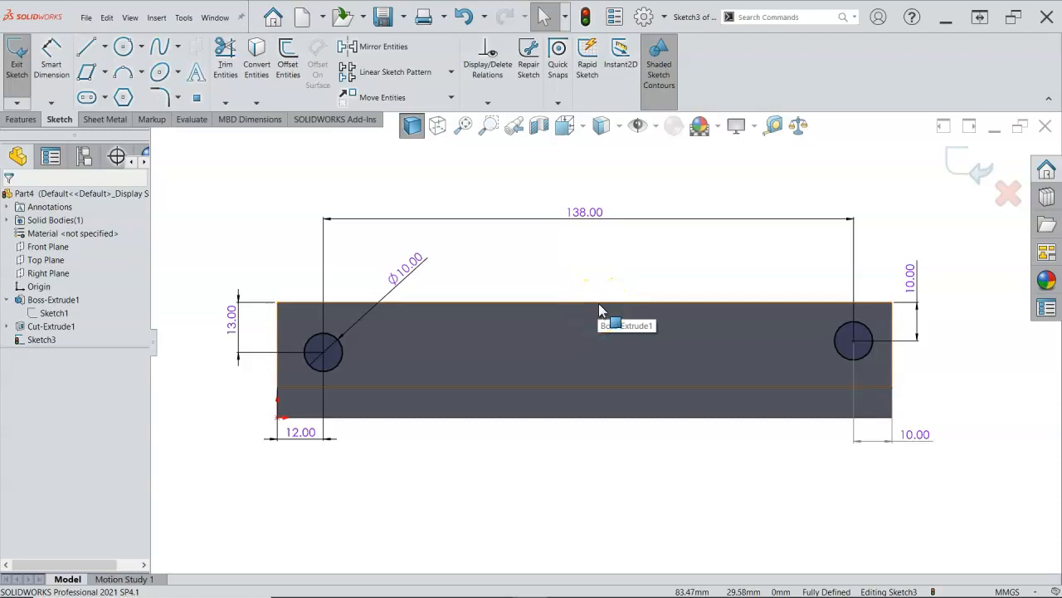
left_click(23, 120)
left_click(204, 74)
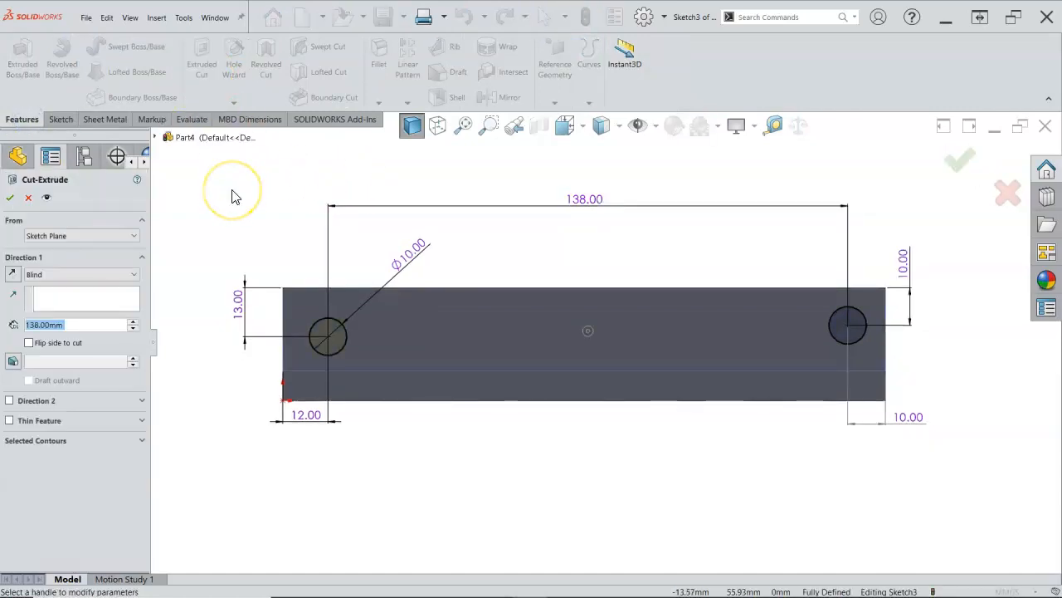
left_click(47, 275)
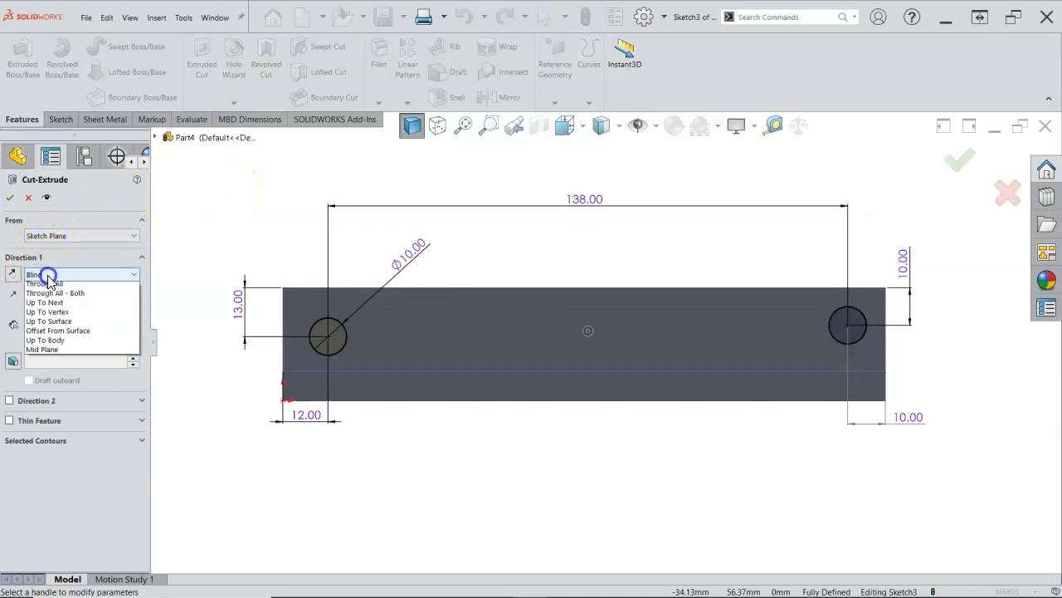
left_click(40, 302)
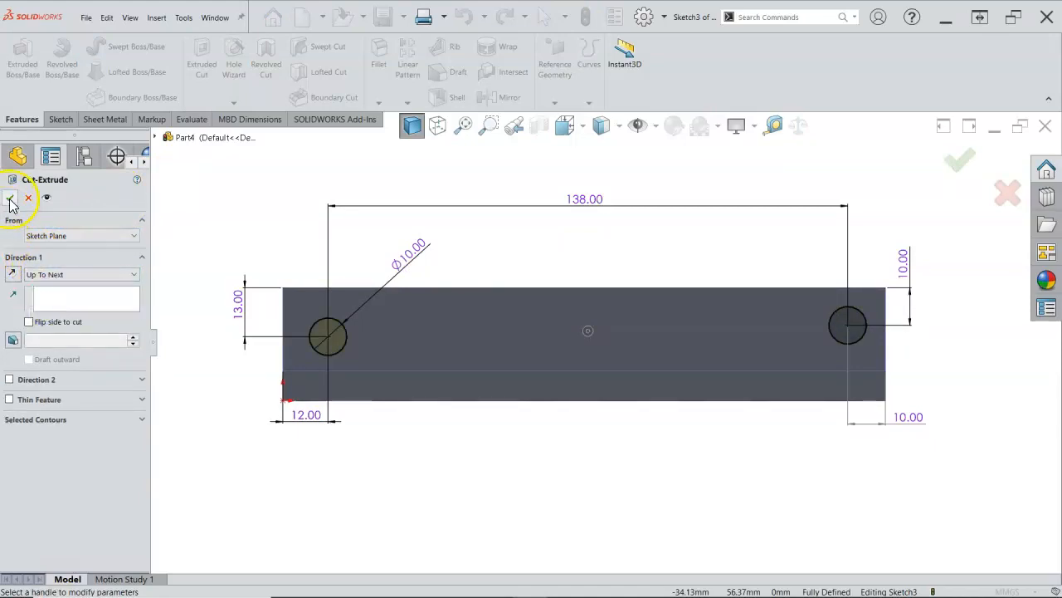
left_click(9, 199)
mouse_move(574, 243)
middle_mouse_down()
mouse_move(536, 290)
mouse_move(540, 349)
middle_mouse_up()
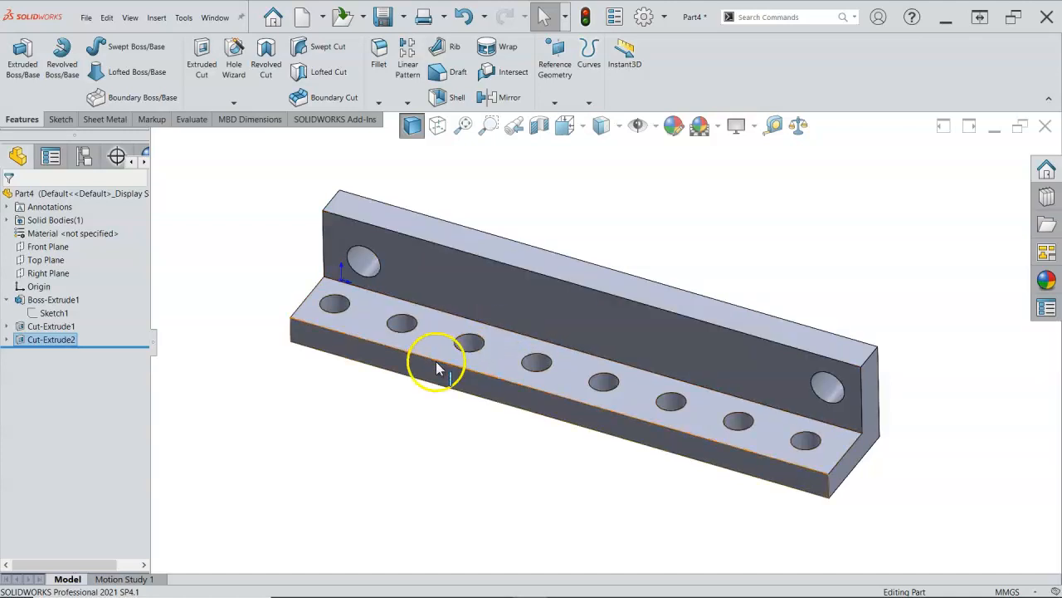
left_click(403, 413)
middle_click_drag(393, 373, 399, 383)
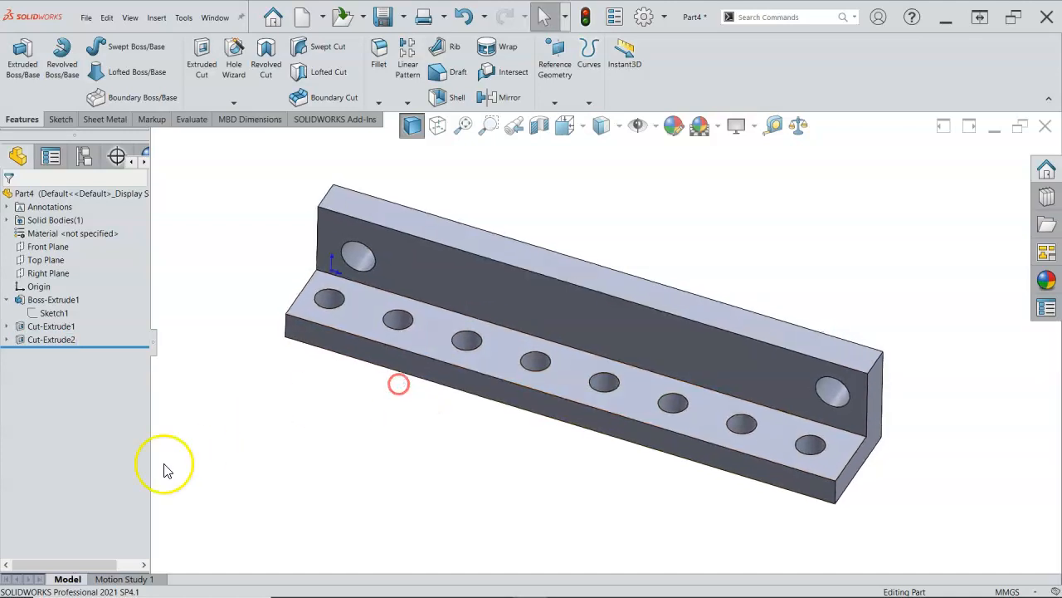